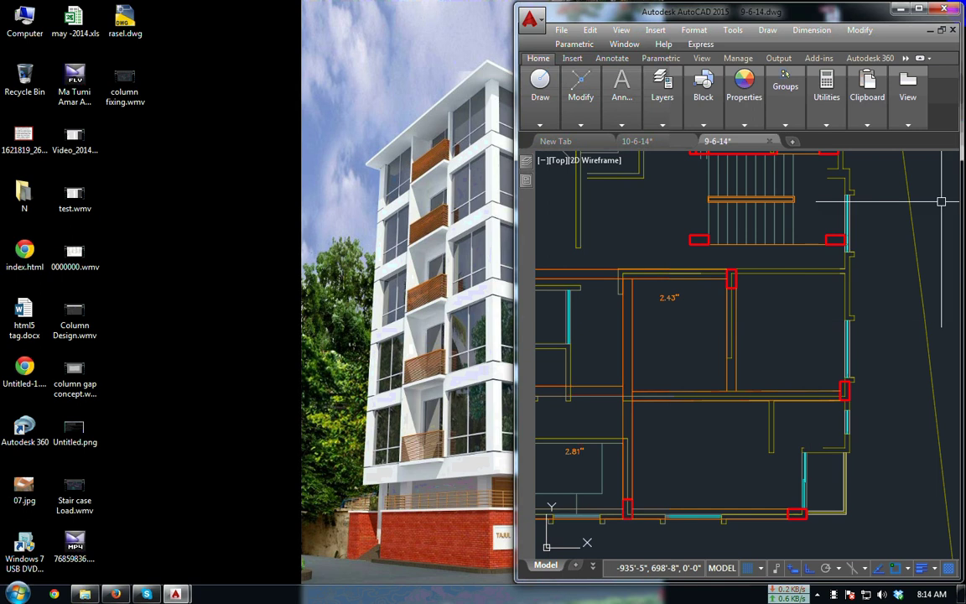
Maximize the AutoCAD window and pan across the 9-6-14 floor plan
click(920, 10)
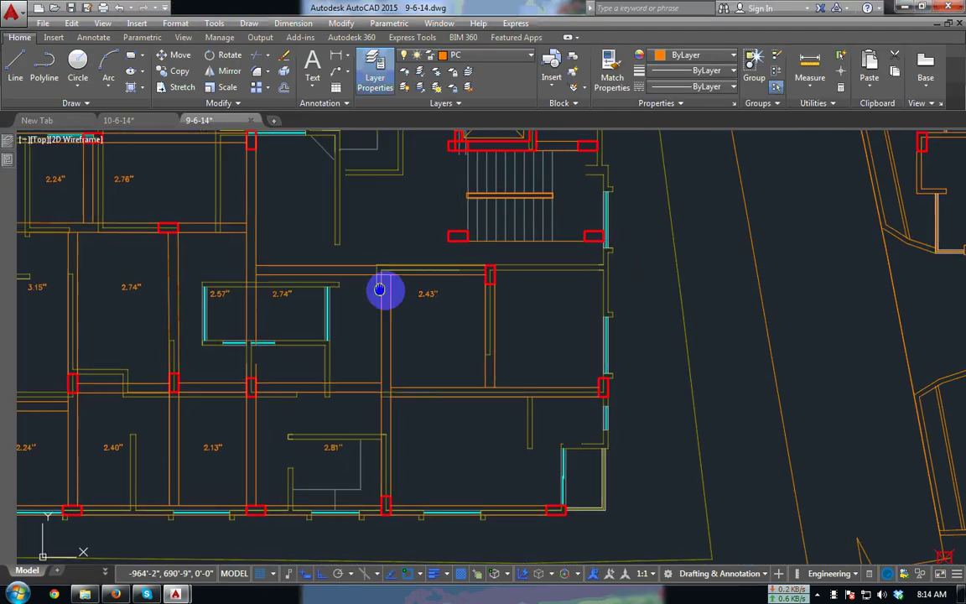
middle_drag(379, 287, 587, 279)
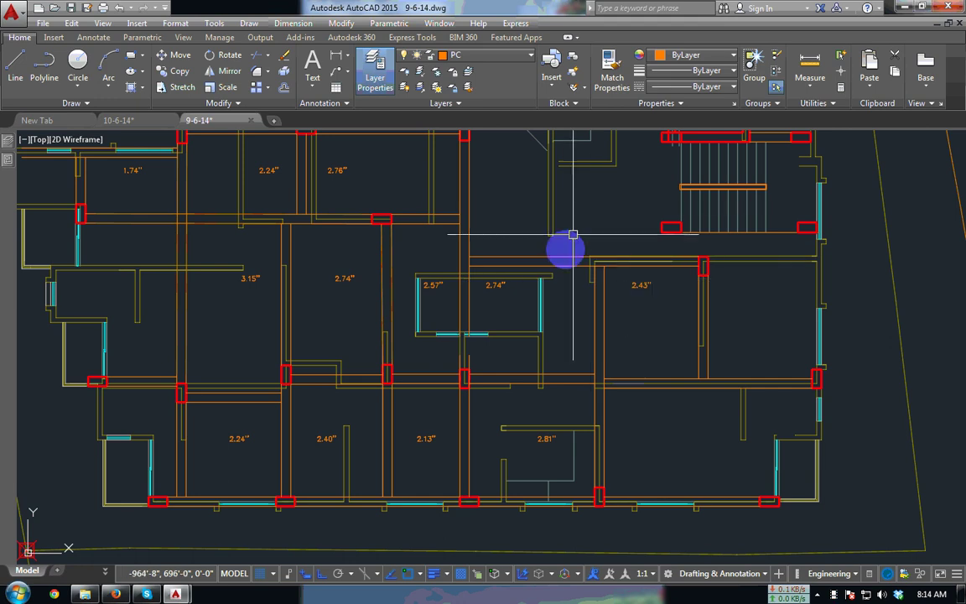
middle_drag(679, 243, 672, 324)
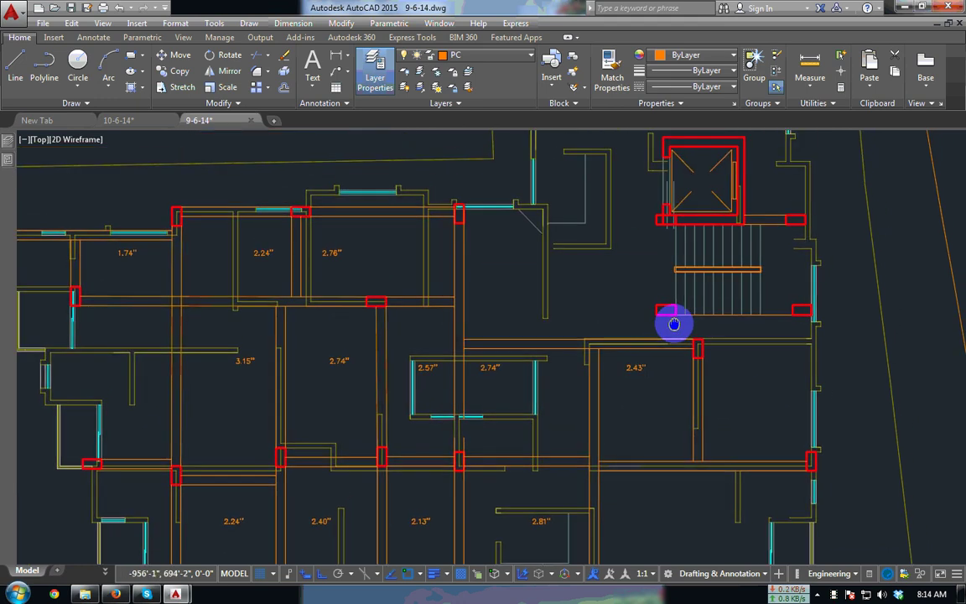
mouse_move(718, 380)
middle_down()
mouse_move(719, 340)
mouse_move(701, 334)
middle_up()
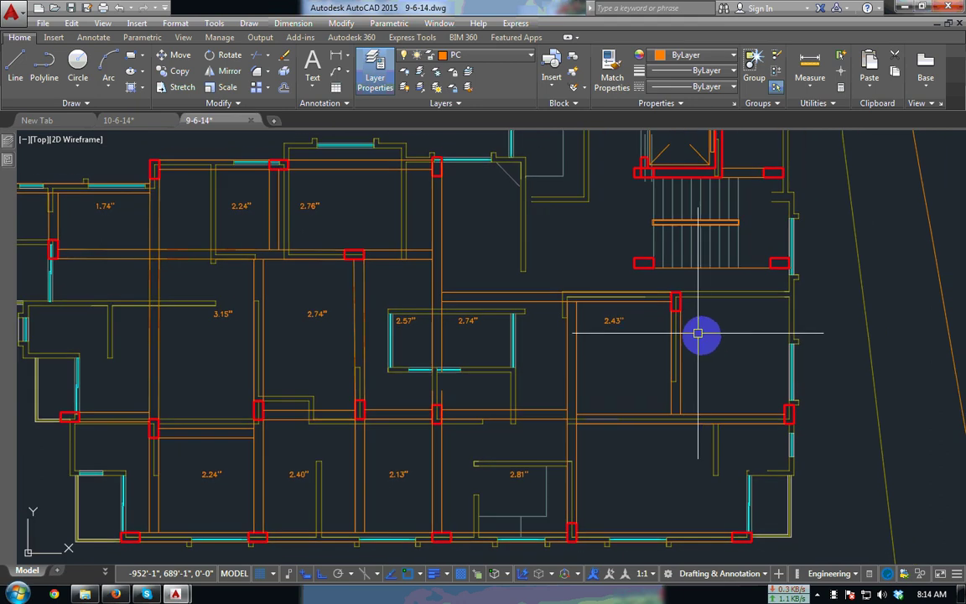
scroll(656, 318, up, 2)
Select, then deselect, the red column right of the 2.43" room, and pan to the stair and lift area
click(656, 332)
click(733, 270)
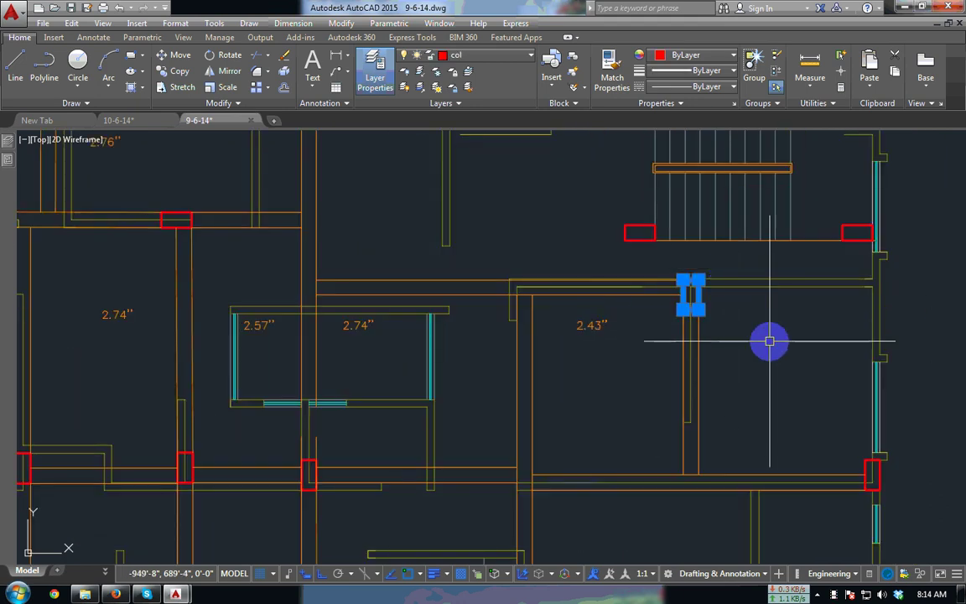
key(Escape)
scroll(709, 301, down, 2)
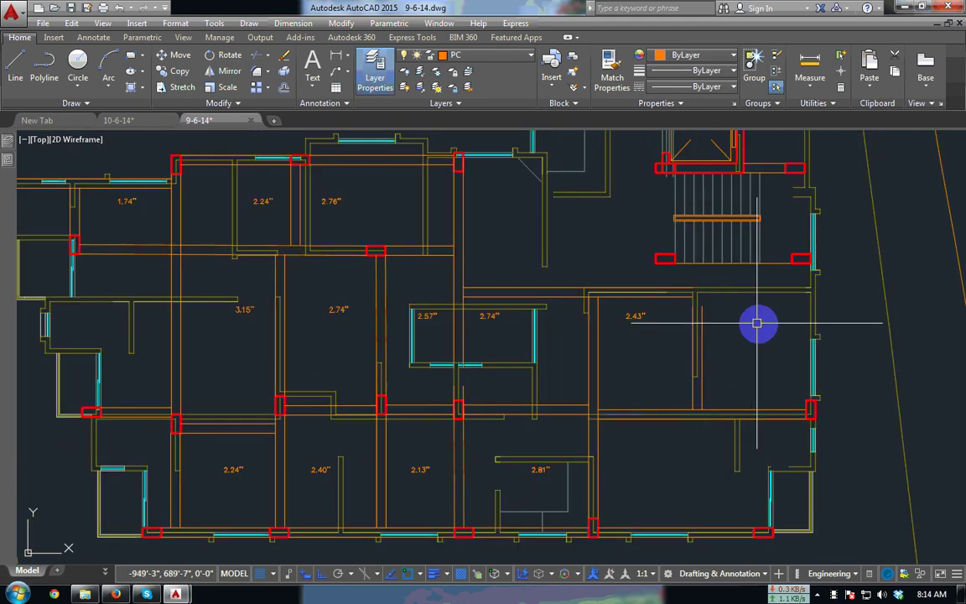
middle_drag(760, 270, 641, 271)
scroll(761, 277, down, 5)
scroll(629, 294, up, 5)
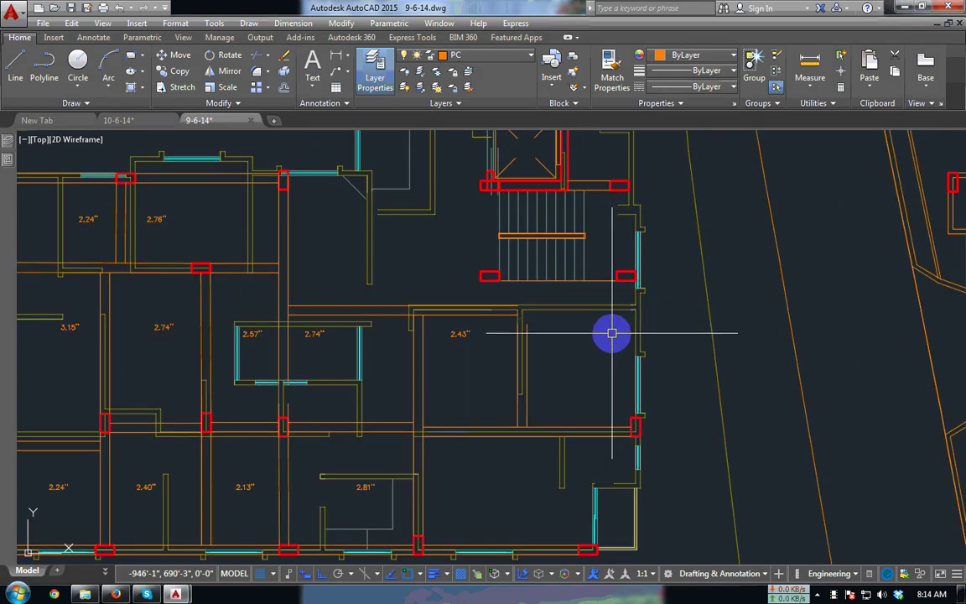
middle_drag(556, 268, 598, 384)
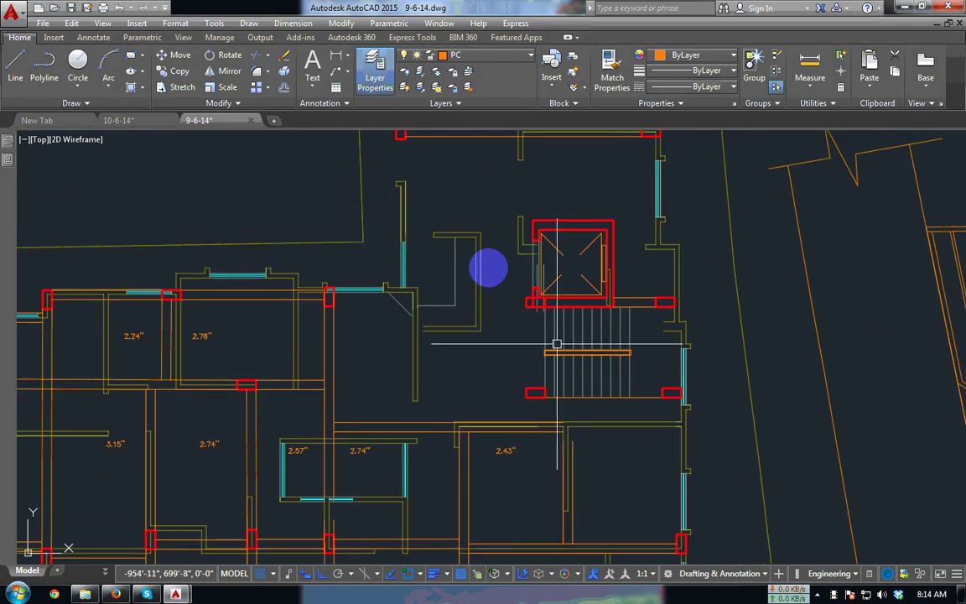
scroll(564, 294, down, 7)
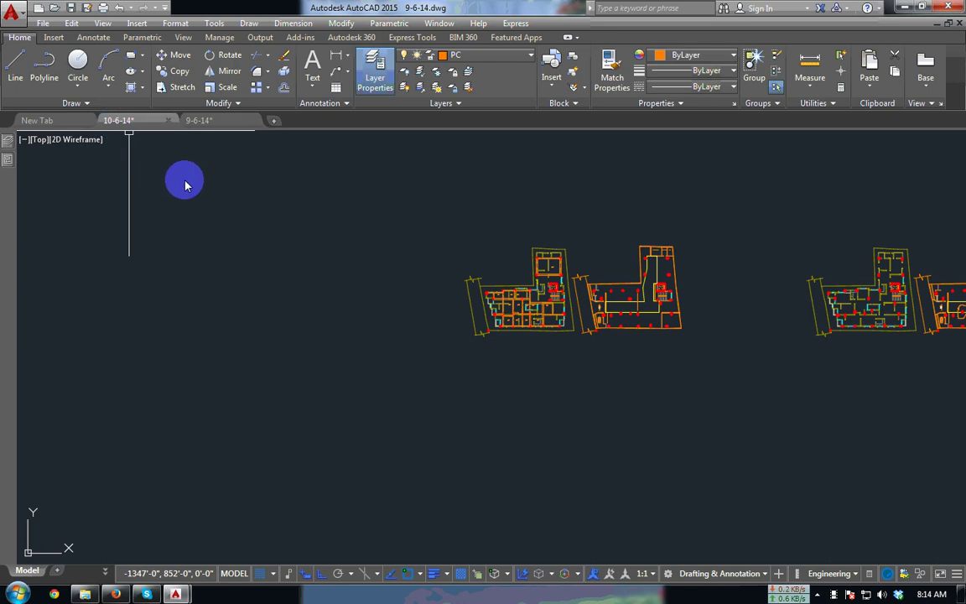
Zoom into the stair and lift area and select the beam across the landing
scroll(556, 316, down, 4)
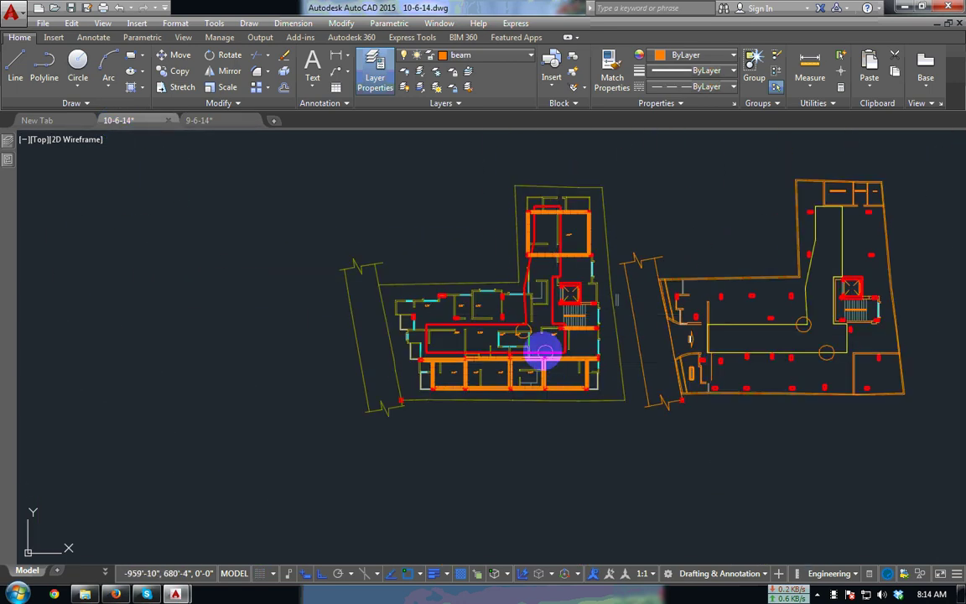
scroll(544, 352, up, 3)
scroll(511, 302, up, 3)
middle_drag(487, 318, 569, 405)
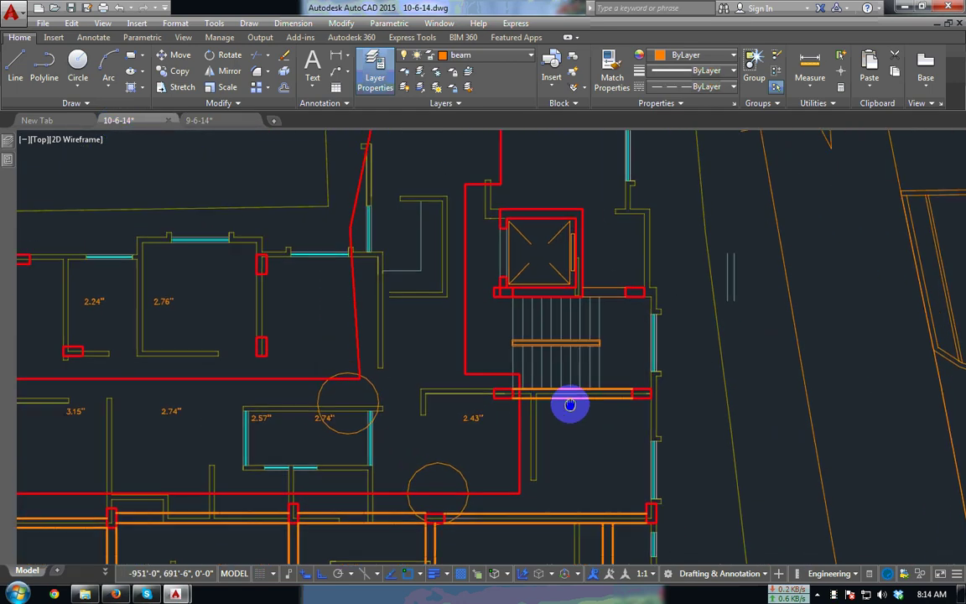
click(641, 394)
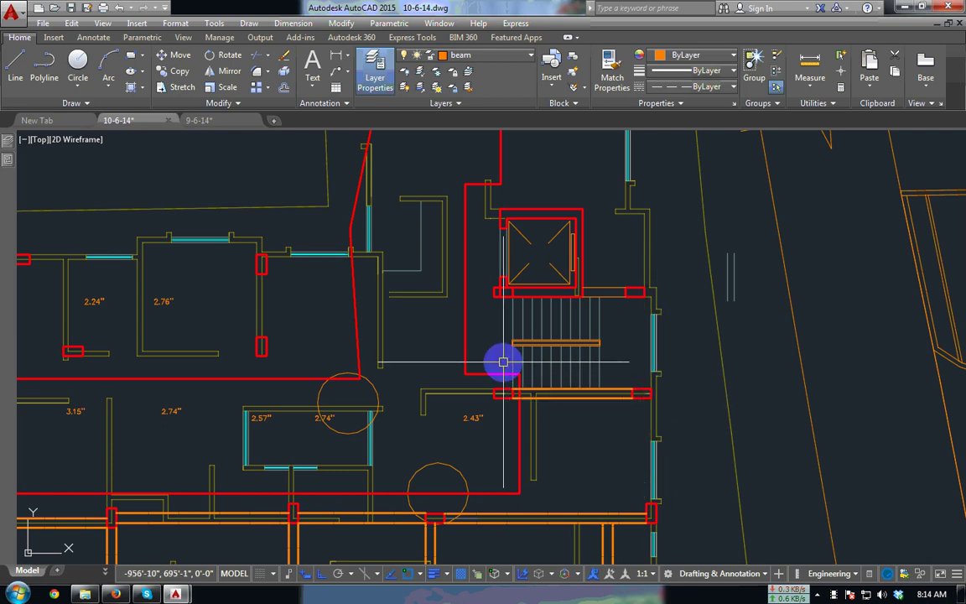
Select the small column at the landing corner, then pan around the lift core corner
scroll(486, 343, up, 3)
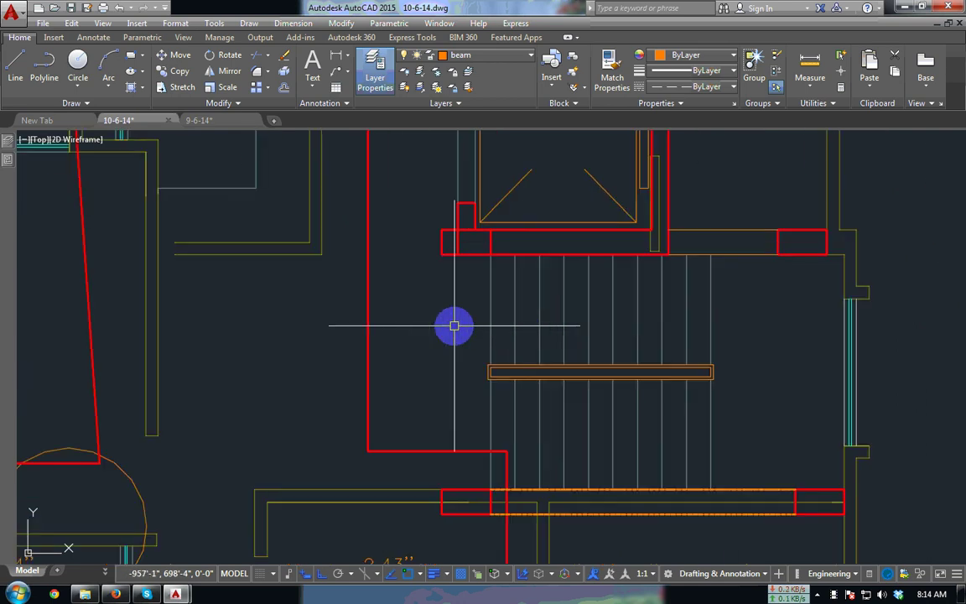
click(491, 243)
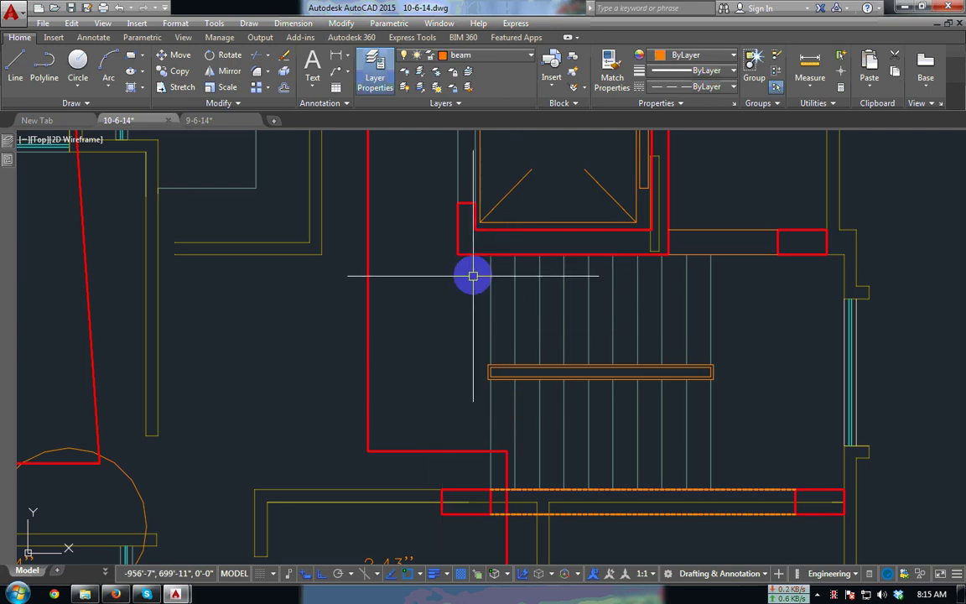
scroll(477, 303, down, 2)
scroll(484, 290, up, 2)
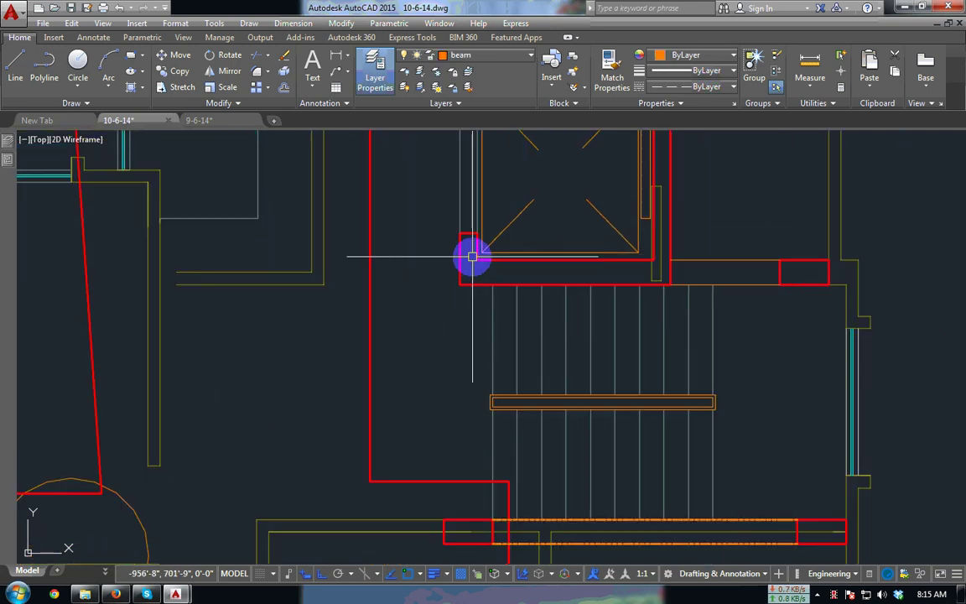
scroll(469, 257, up, 2)
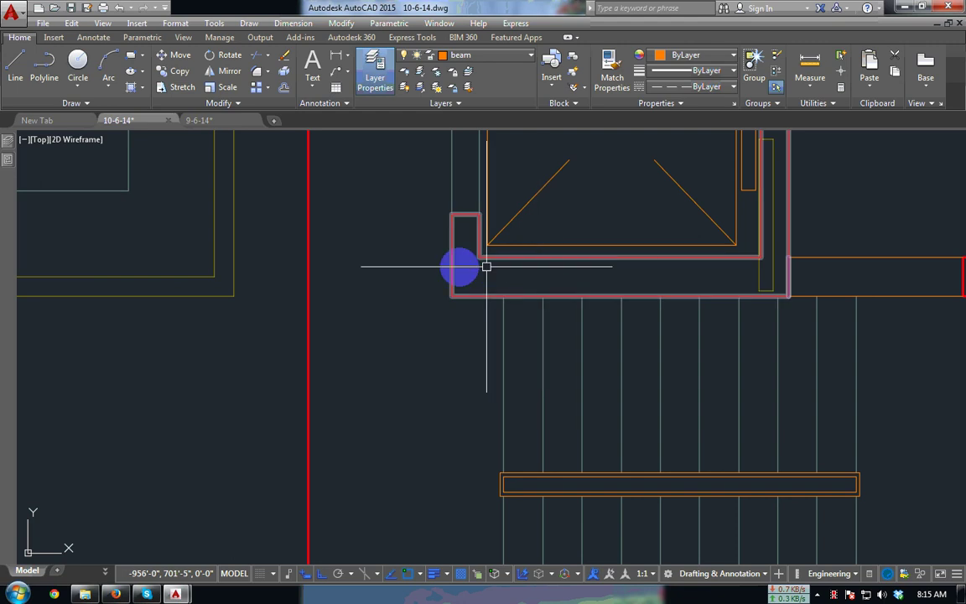
middle_drag(495, 291, 360, 329)
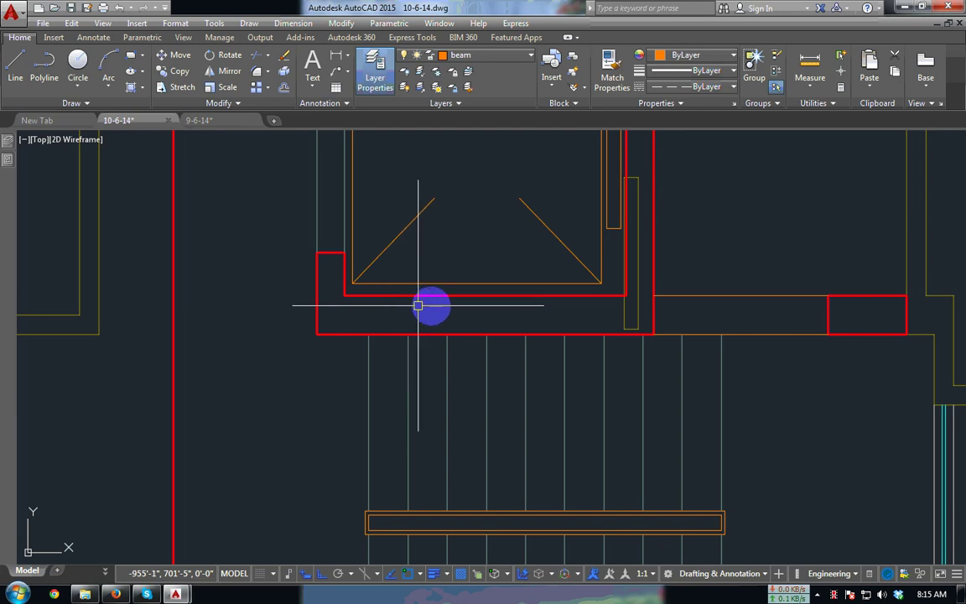
scroll(348, 331, down, 2)
middle_drag(549, 310, 561, 442)
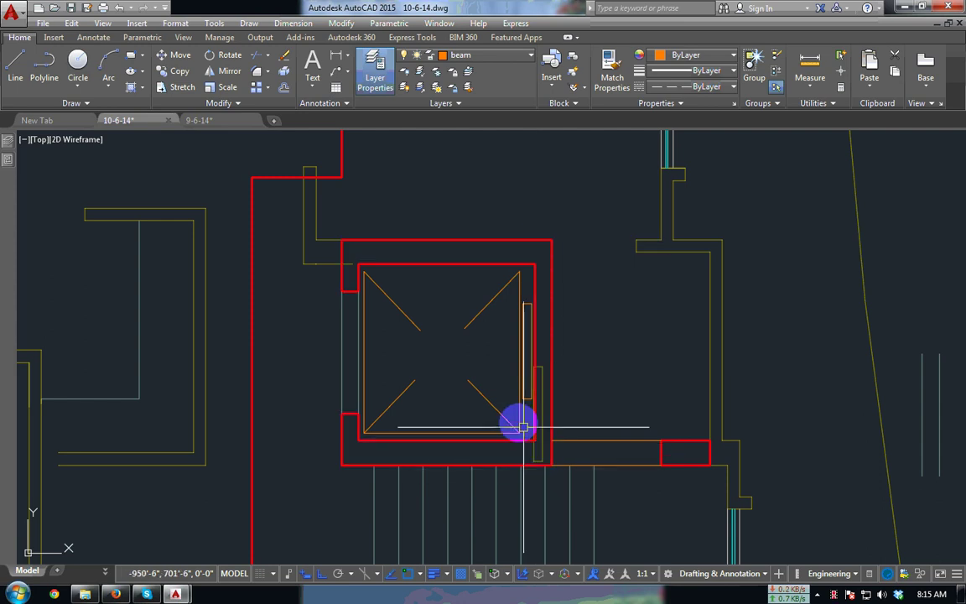
Pan and zoom to centre the lift box above the stairs
scroll(516, 423, down, 4)
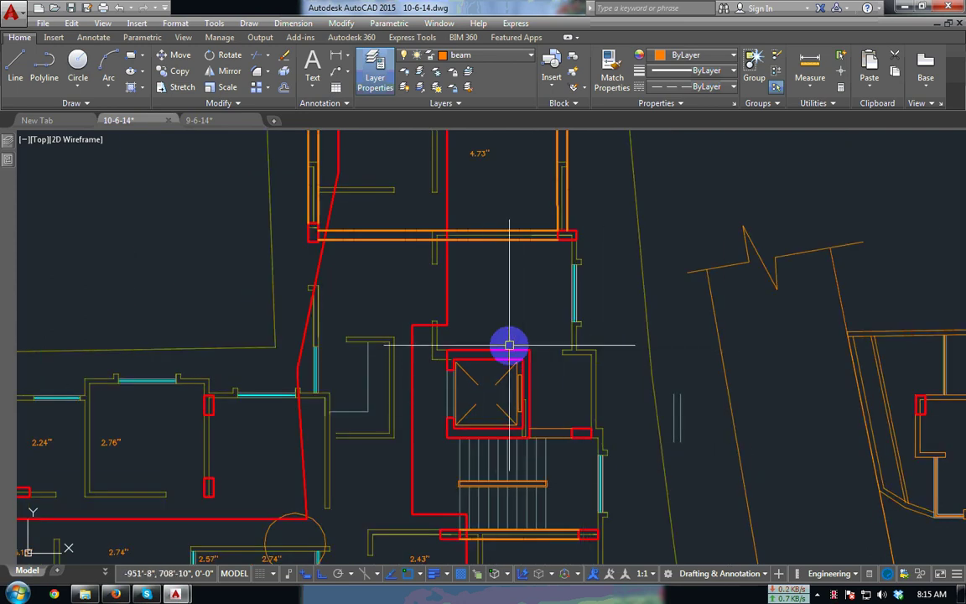
scroll(435, 345, up, 2)
scroll(465, 367, up, 2)
middle_drag(466, 367, 462, 293)
scroll(462, 294, down, 2)
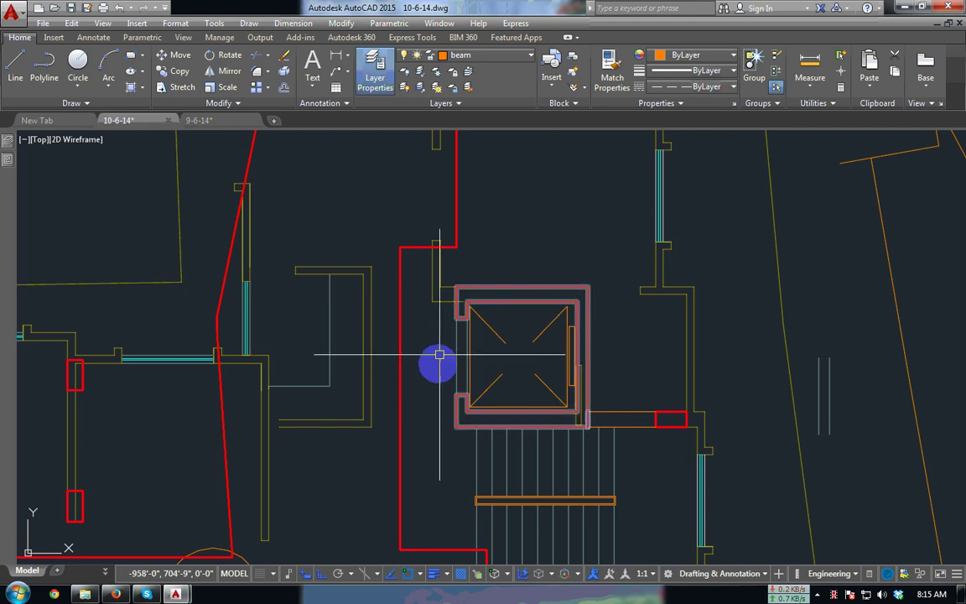
middle_drag(462, 425, 515, 322)
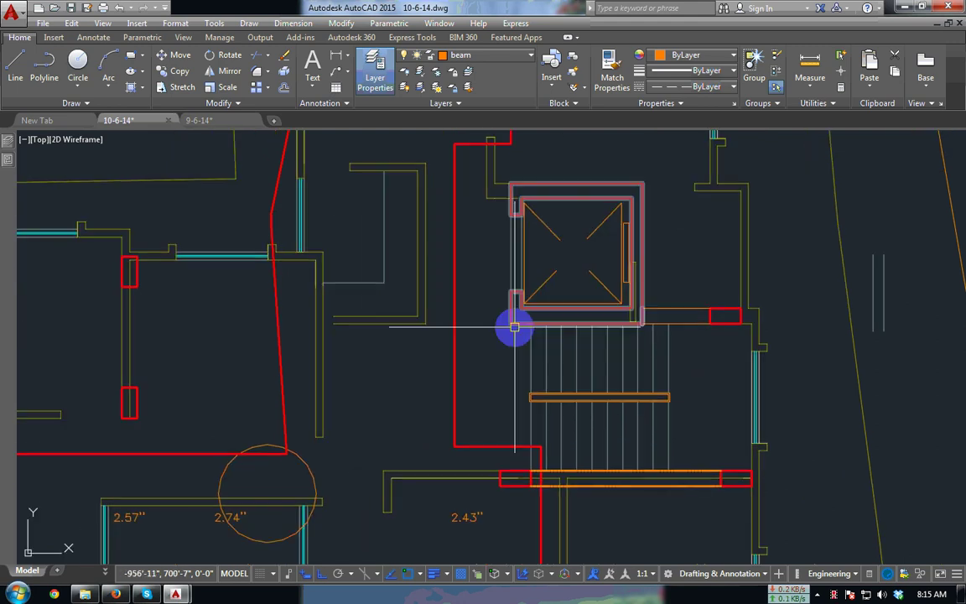
scroll(652, 300, down, 2)
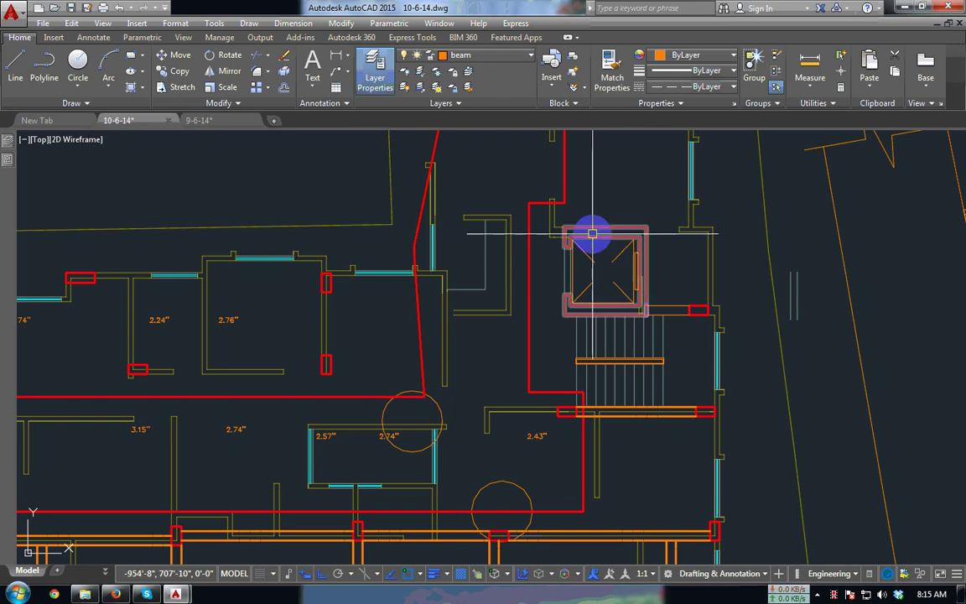
middle_drag(566, 298, 565, 388)
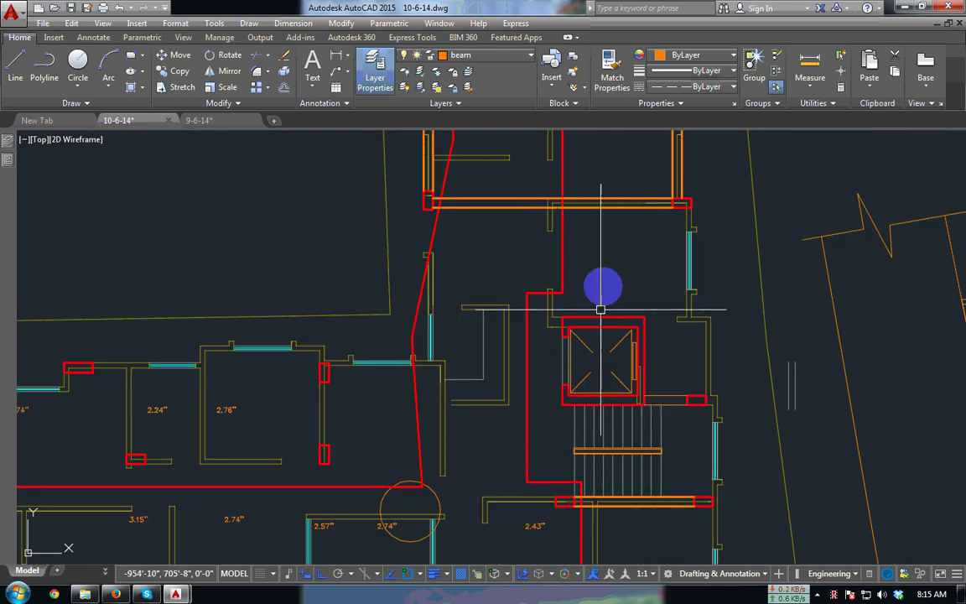
Add a vertical 9'-7" linear dimension above the lift box
click(340, 58)
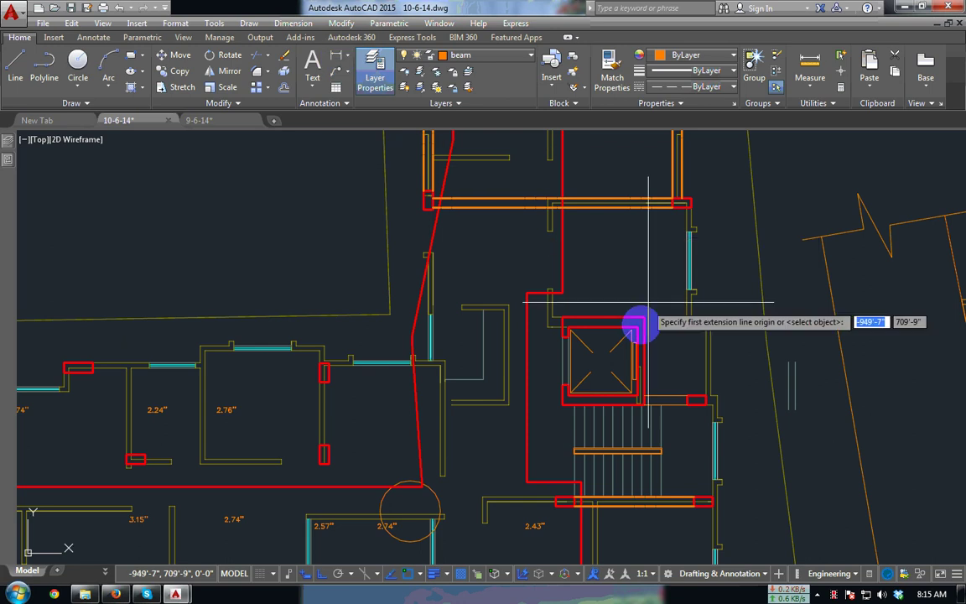
click(603, 316)
click(603, 208)
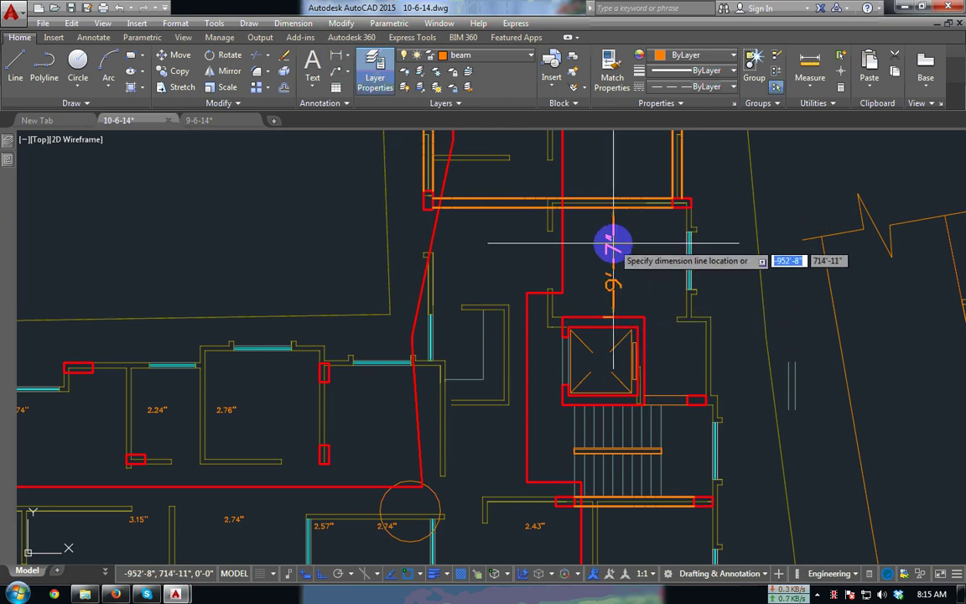
click(613, 239)
Add a second linear dimension measuring the stair run
key(Return)
middle_drag(578, 420, 616, 300)
scroll(616, 300, up, 4)
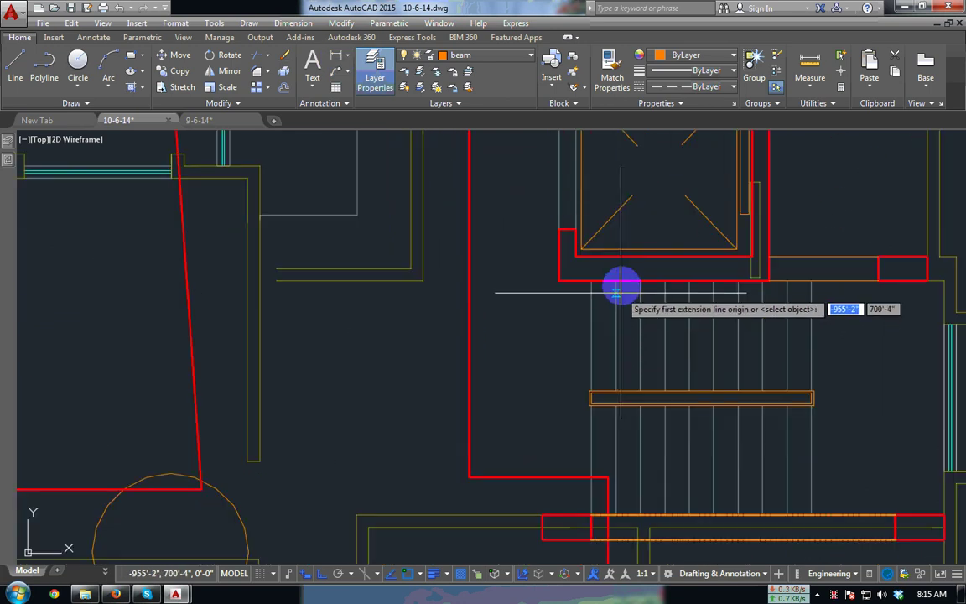
click(622, 282)
click(628, 513)
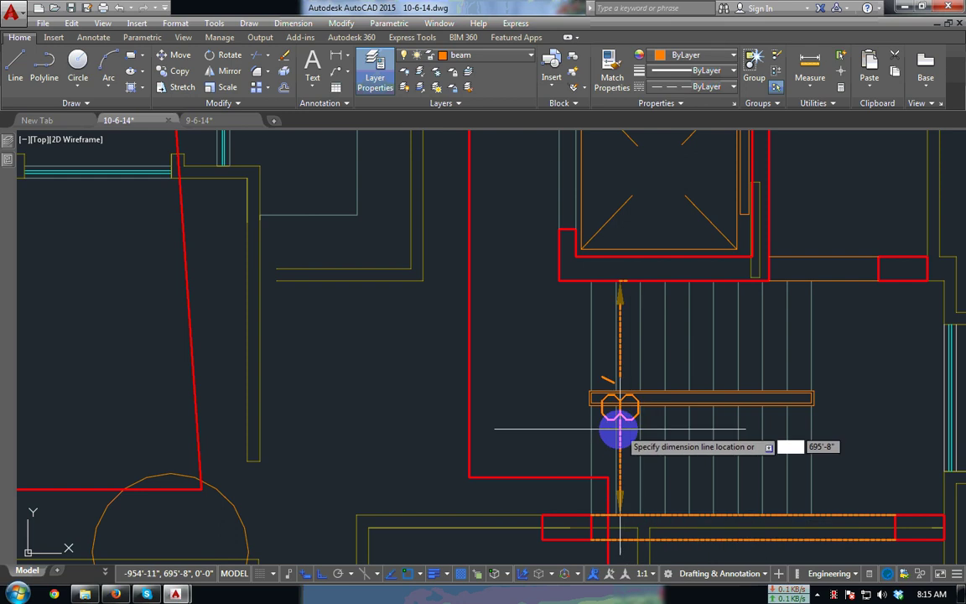
click(597, 424)
scroll(597, 424, down, 5)
Delete the 9'-7" dimension
click(656, 265)
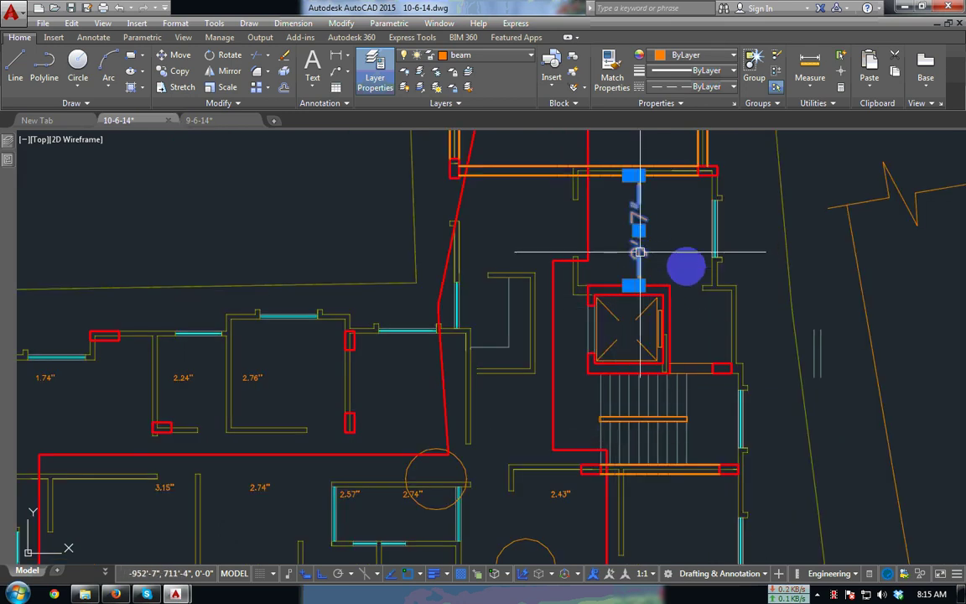
key(Delete)
middle_drag(592, 348, 698, 288)
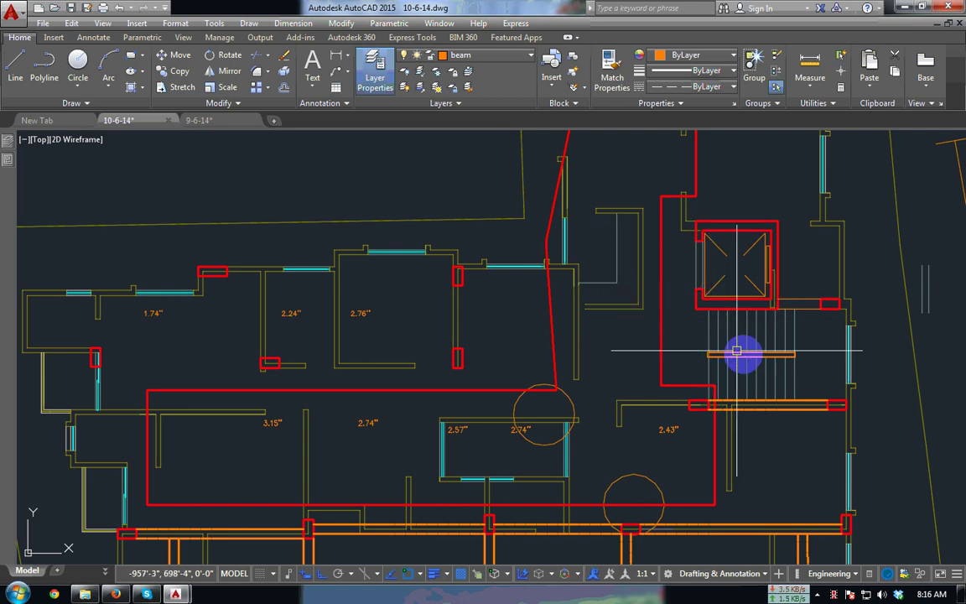
Pan and zoom toward the 3.15" room area of the plan
middle_drag(520, 341, 732, 304)
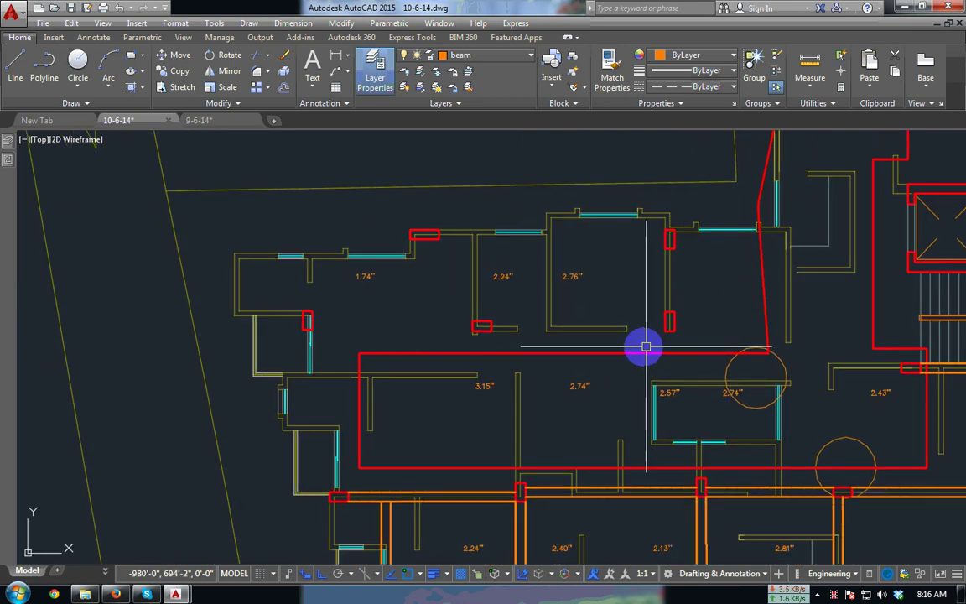
middle_drag(384, 339, 271, 257)
scroll(351, 274, up, 4)
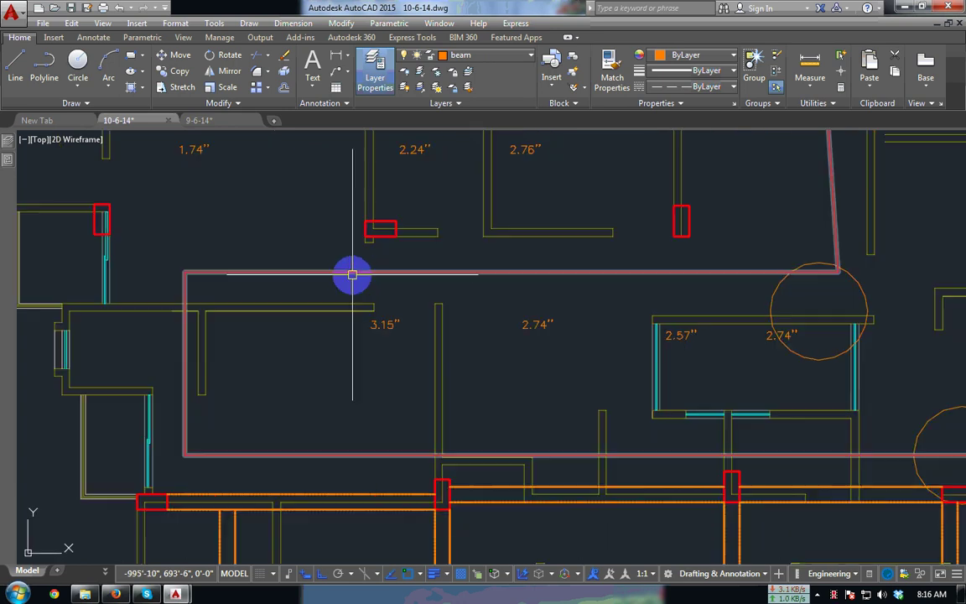
scroll(394, 274, up, 2)
scroll(414, 205, up, 2)
scroll(382, 224, down, 3)
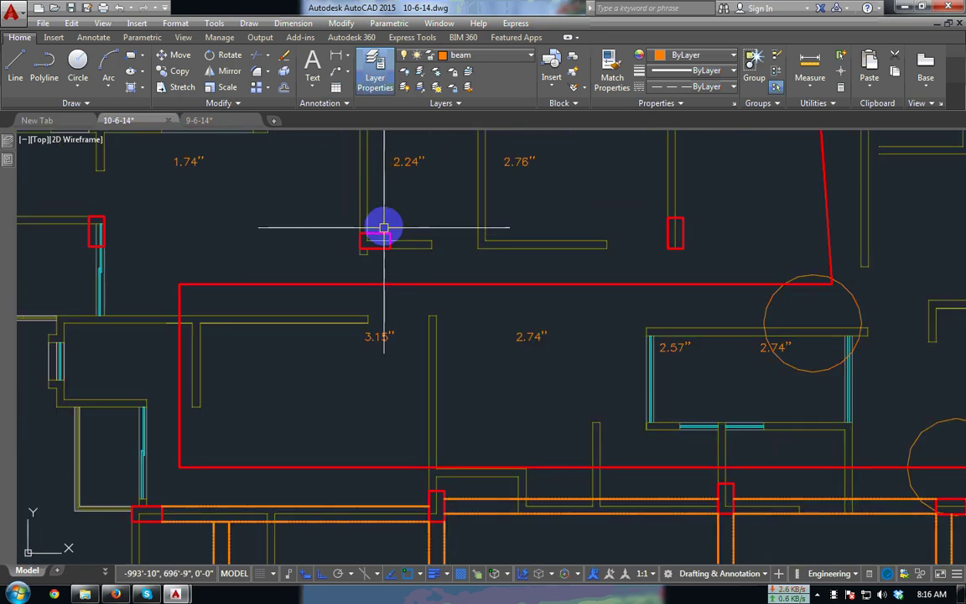
scroll(350, 259, up, 7)
scroll(369, 261, down, 4)
scroll(390, 262, down, 2)
scroll(409, 275, down, 2)
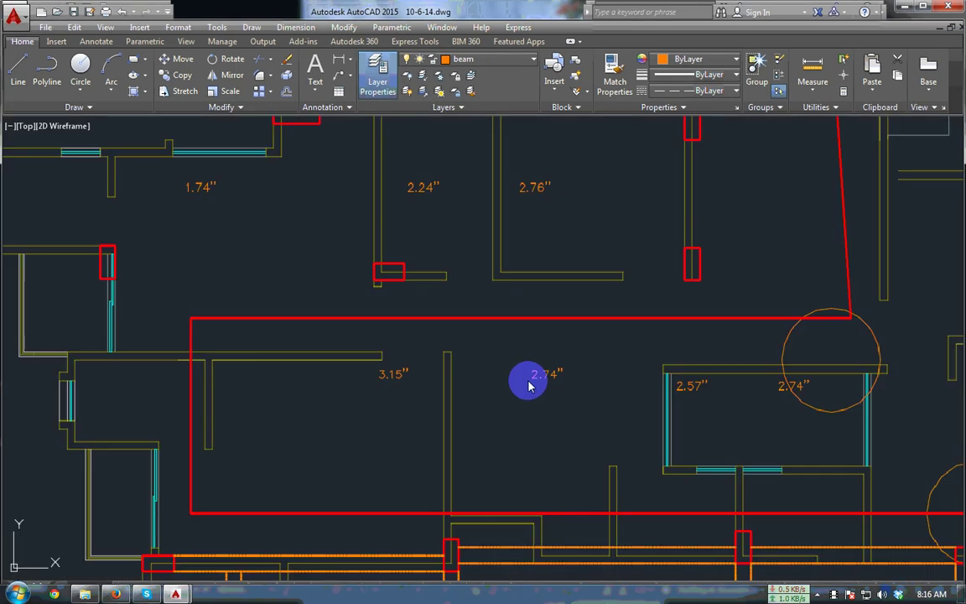
scroll(511, 336, down, 2)
Turn on Clean Screen and pan across the middle rooms to the 1.74" room
key(ctrl+0)
middle_drag(503, 292, 452, 266)
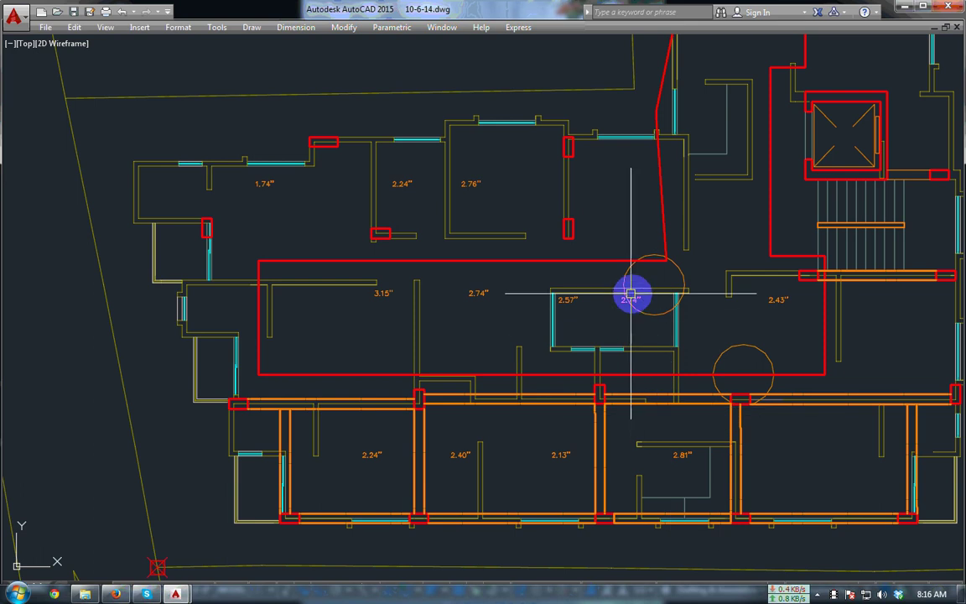
scroll(631, 295, up, 2)
mouse_move(658, 324)
middle_down()
mouse_move(656, 299)
mouse_move(656, 310)
mouse_move(612, 318)
mouse_move(479, 334)
mouse_move(627, 330)
mouse_move(629, 300)
mouse_move(840, 267)
mouse_move(825, 303)
middle_up()
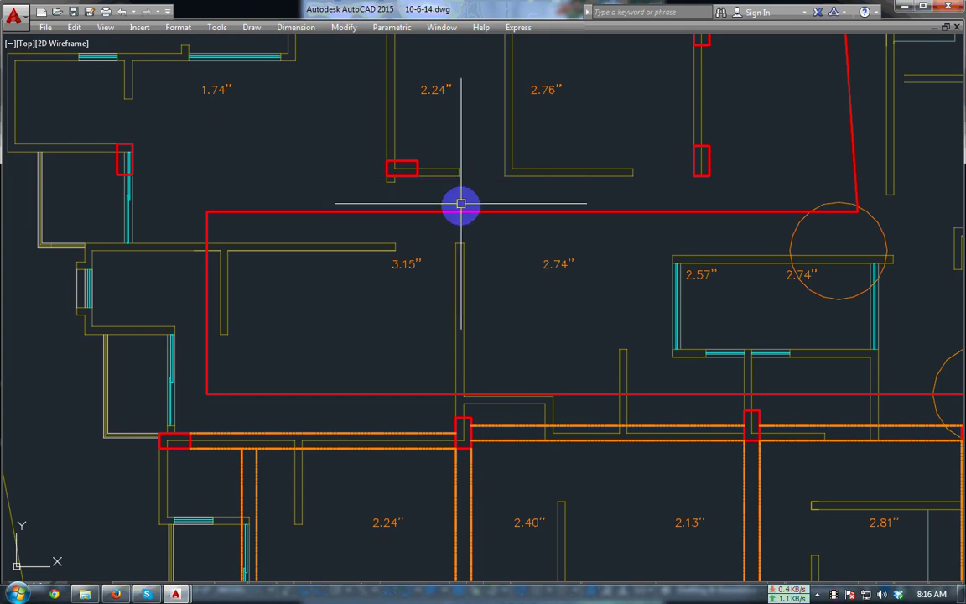
scroll(541, 262, down, 2)
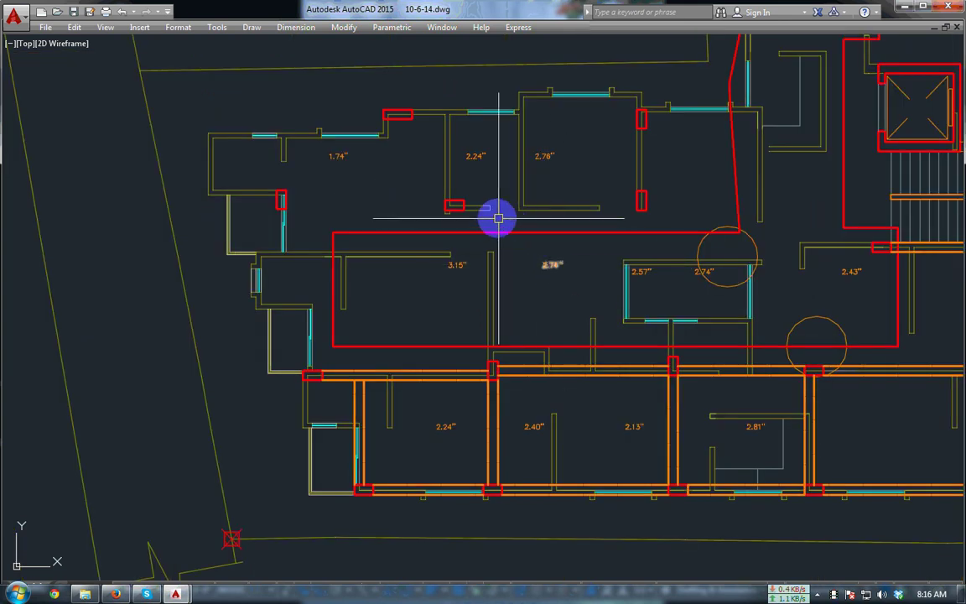
scroll(493, 211, up, 2)
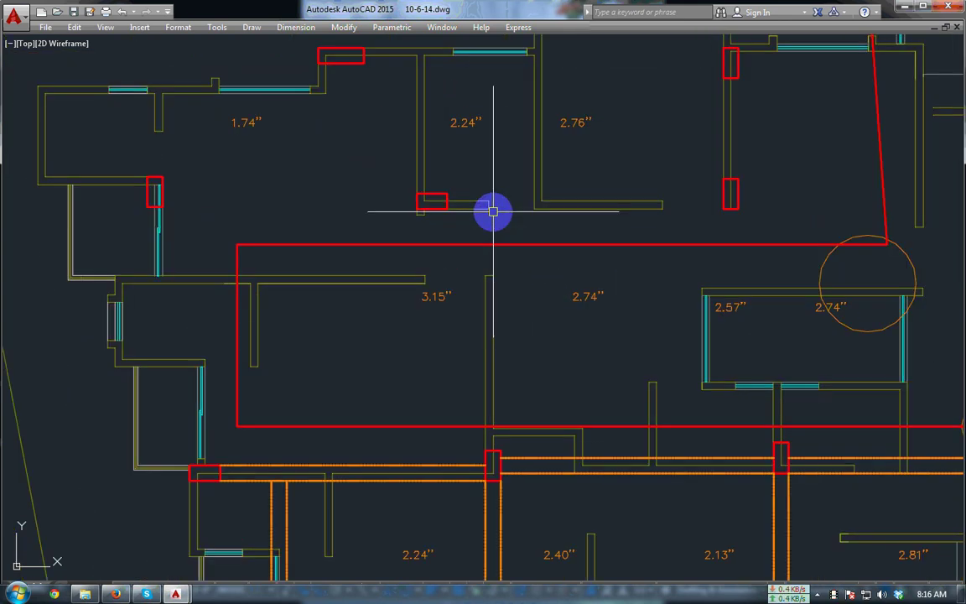
mouse_move(453, 214)
middle_down()
mouse_move(460, 254)
mouse_move(556, 247)
middle_up()
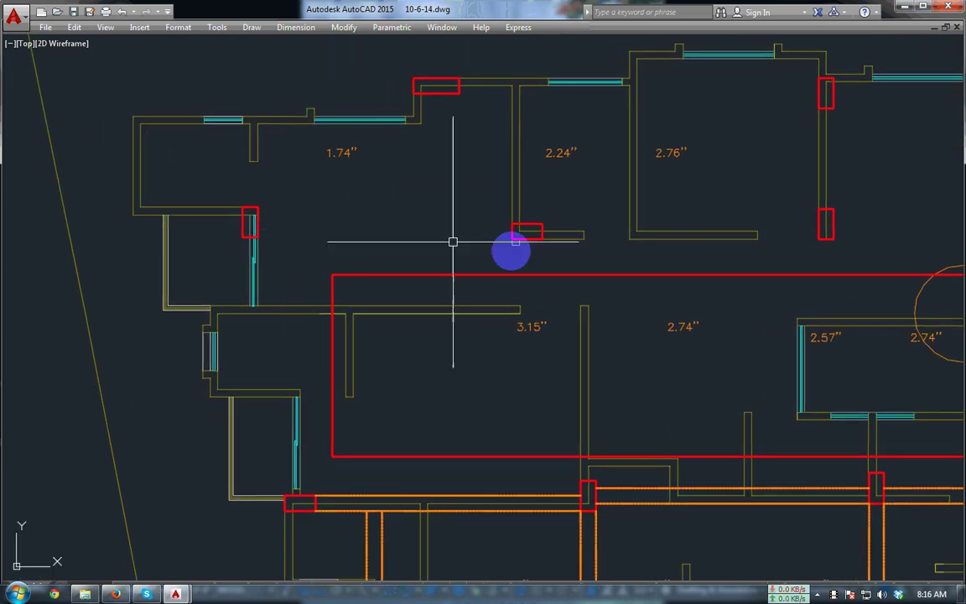
middle_drag(496, 226, 353, 235)
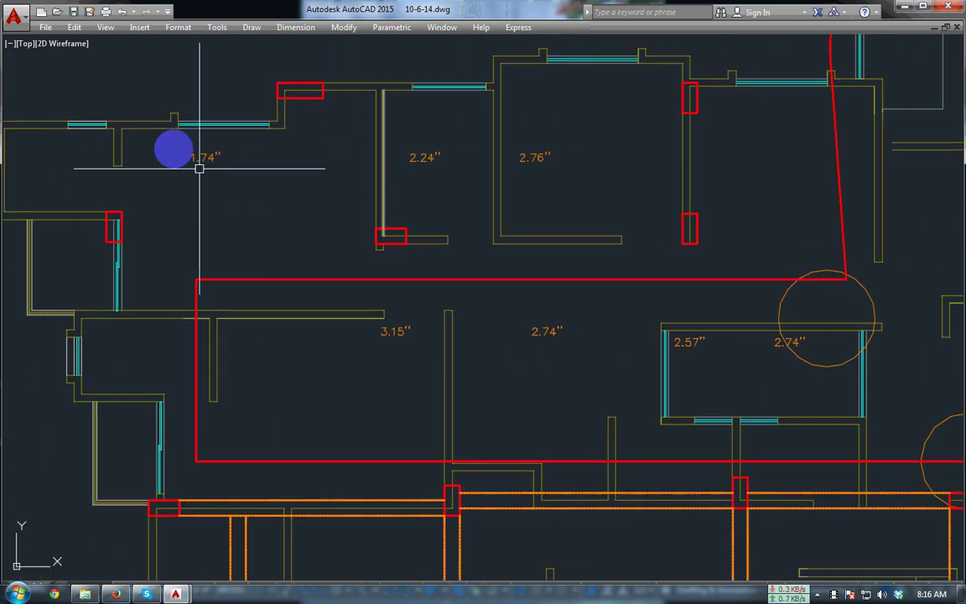
Draw an orange beam multiline from the top-left column along the top wall
text(n)
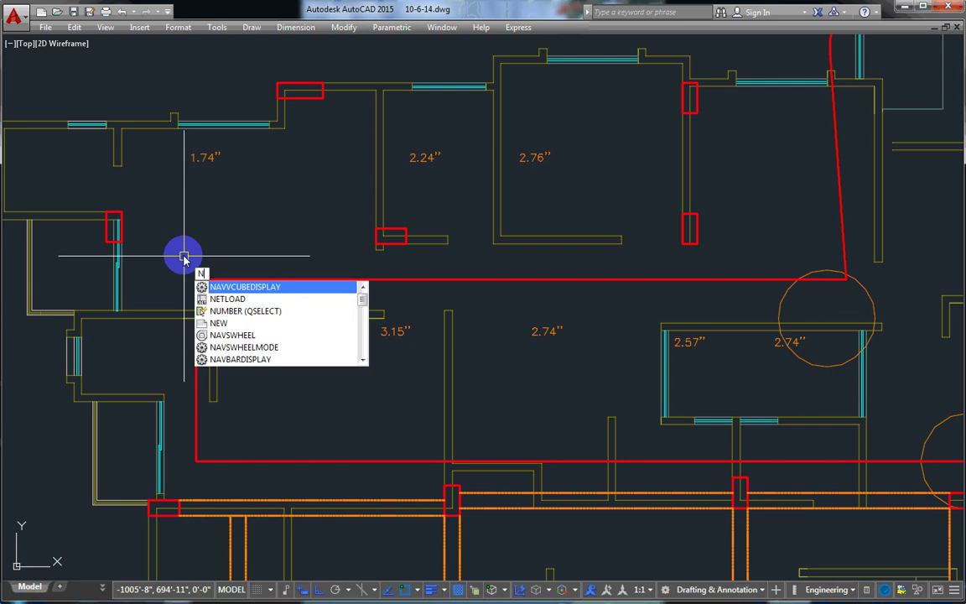
key(BackSpace)
key(Return)
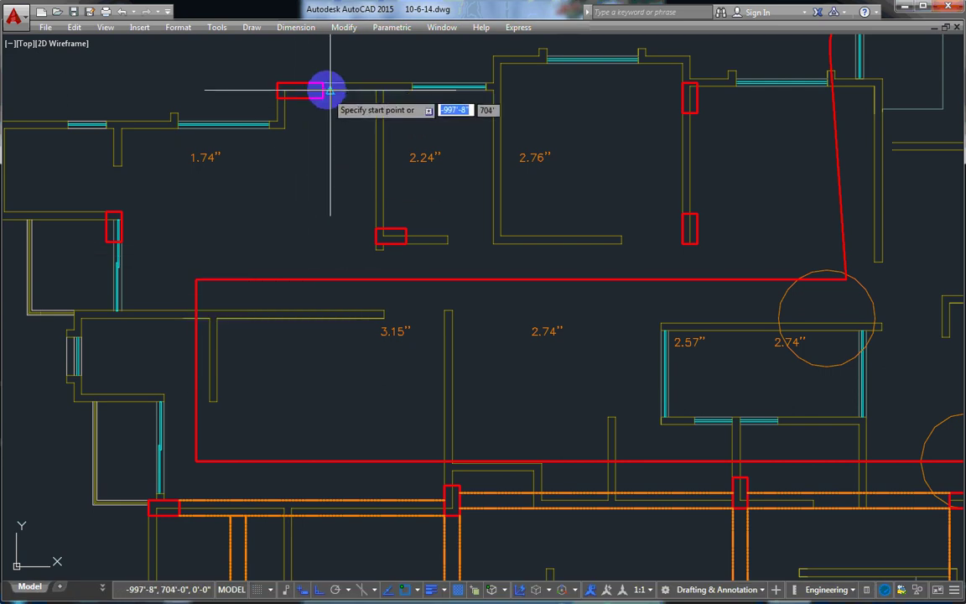
click(322, 90)
key(Escape)
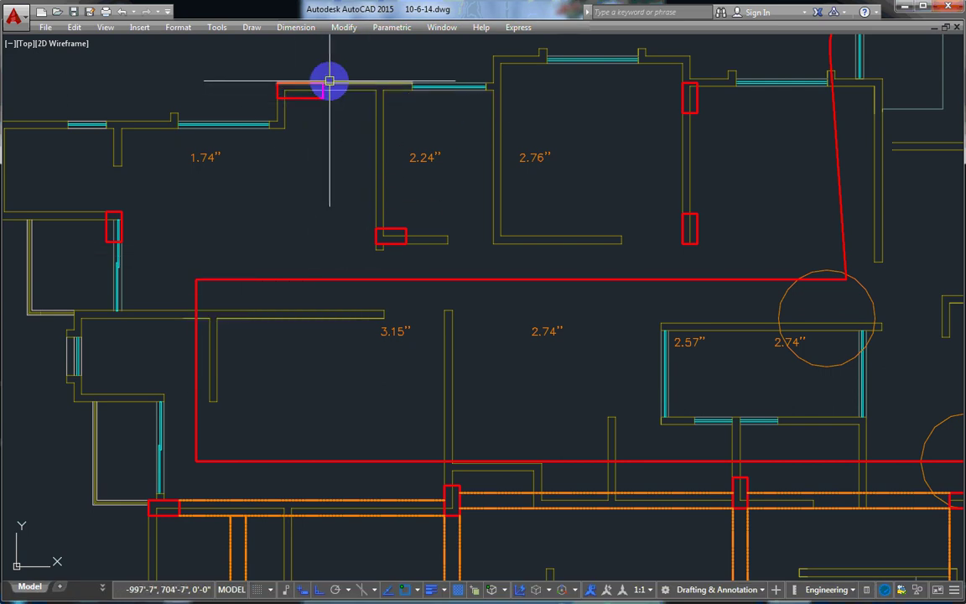
key(Return)
click(323, 89)
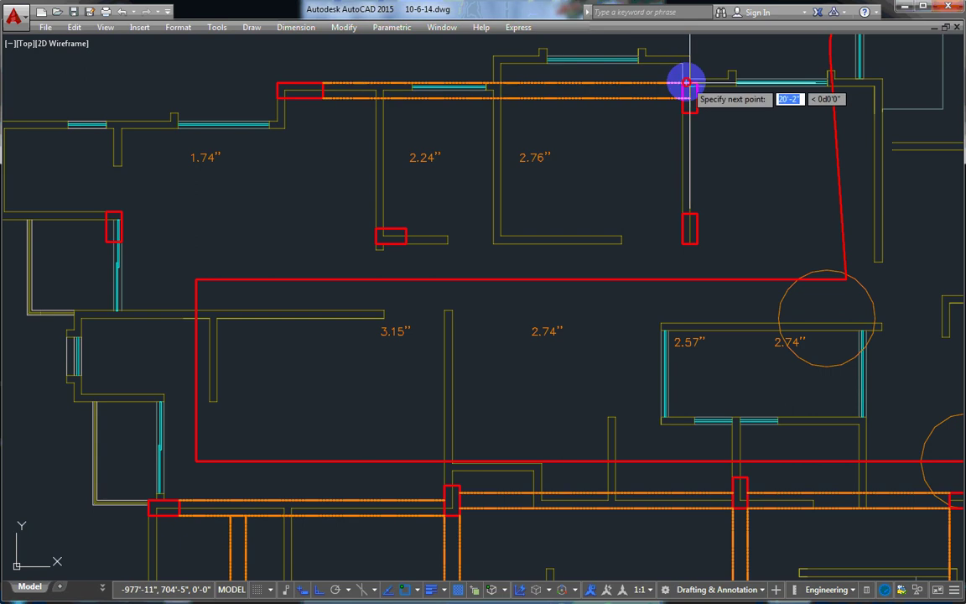
scroll(537, 123, down, 5)
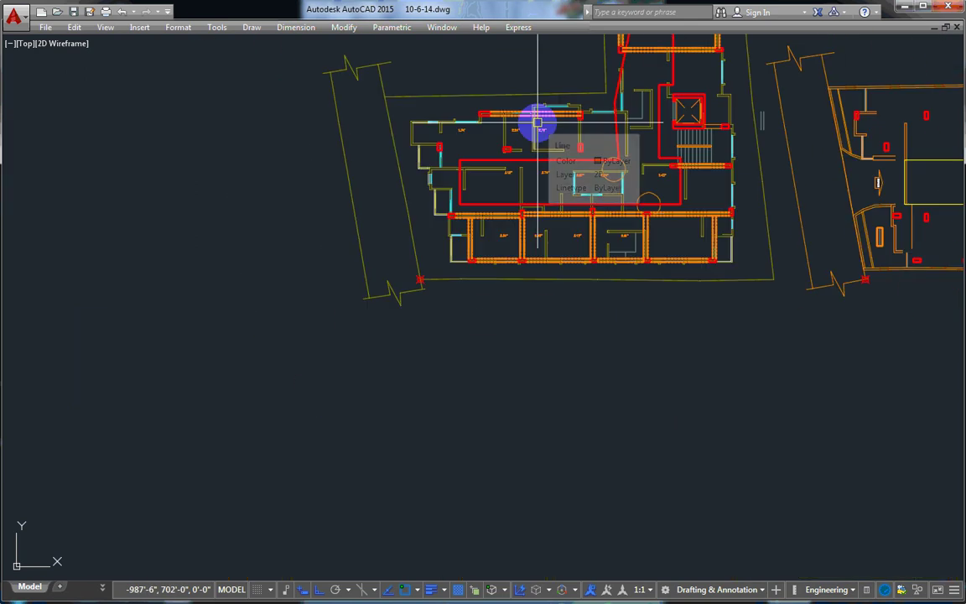
mouse_move(537, 123)
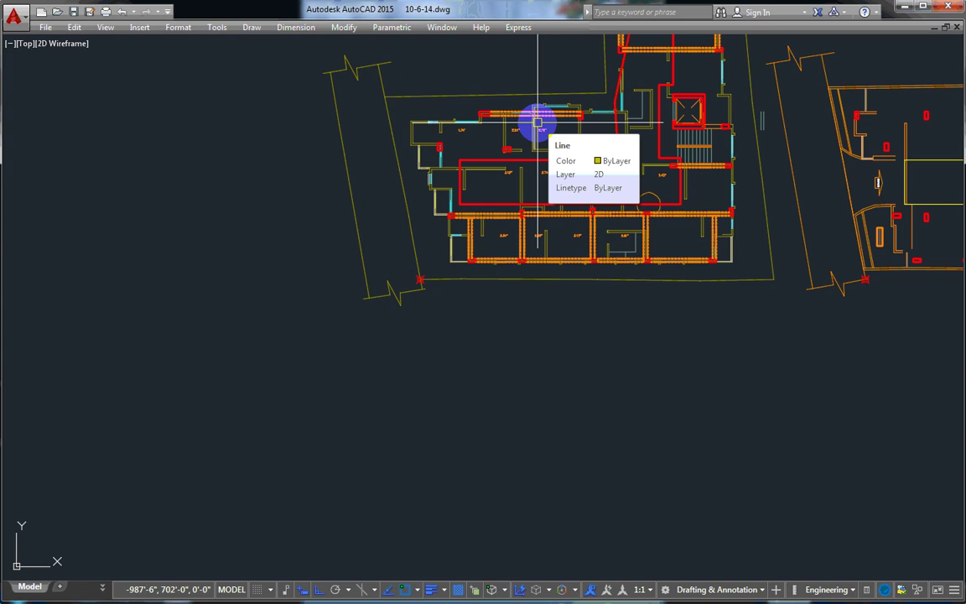
mouse_move(593, 413)
scroll(537, 122, up, 4)
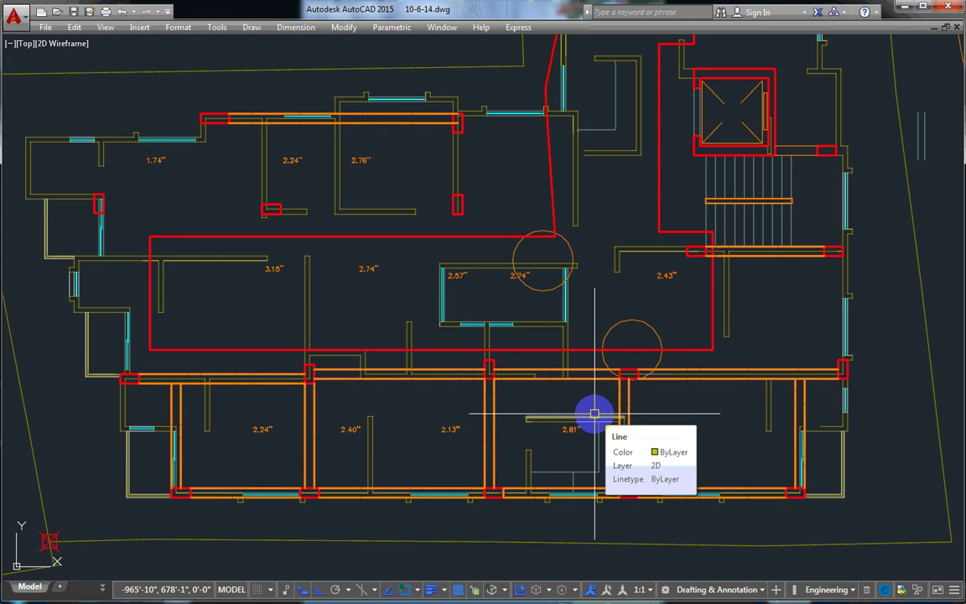
Move the selected corner wall lines from their corner base point
scroll(594, 413, up, 5)
click(617, 272)
click(746, 410)
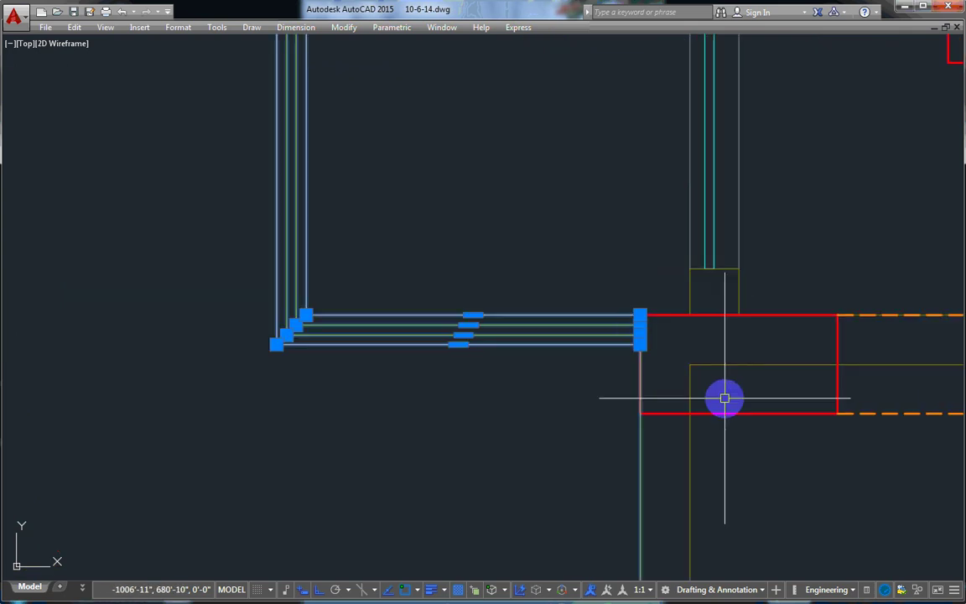
key(m)
key(Return)
click(641, 345)
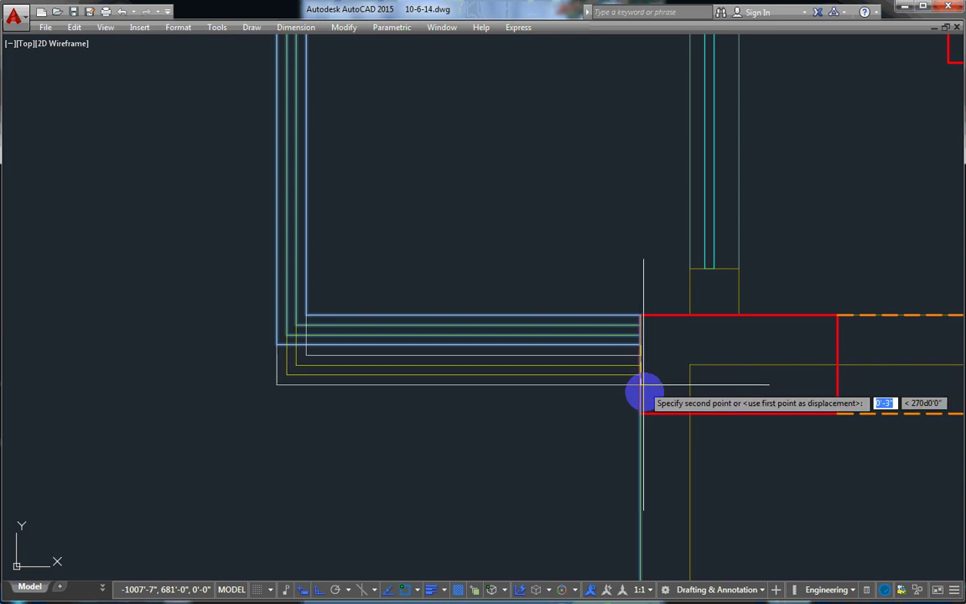
scroll(641, 413, down, 3)
scroll(501, 382, down, 1)
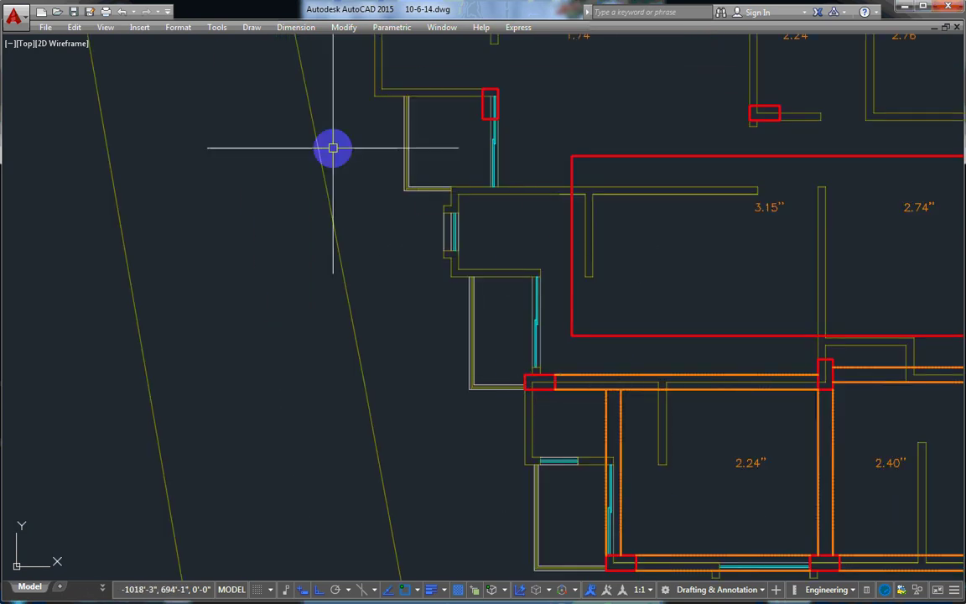
text(ml)
Draw a vertical beam multiline from the upper-left column down to the lower-left column
key(Return)
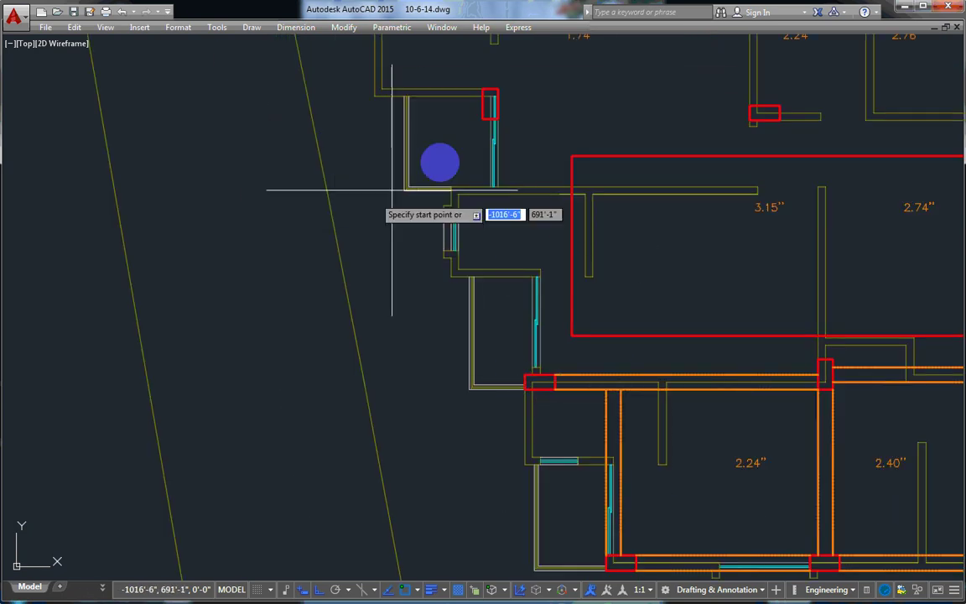
click(474, 118)
key(Escape)
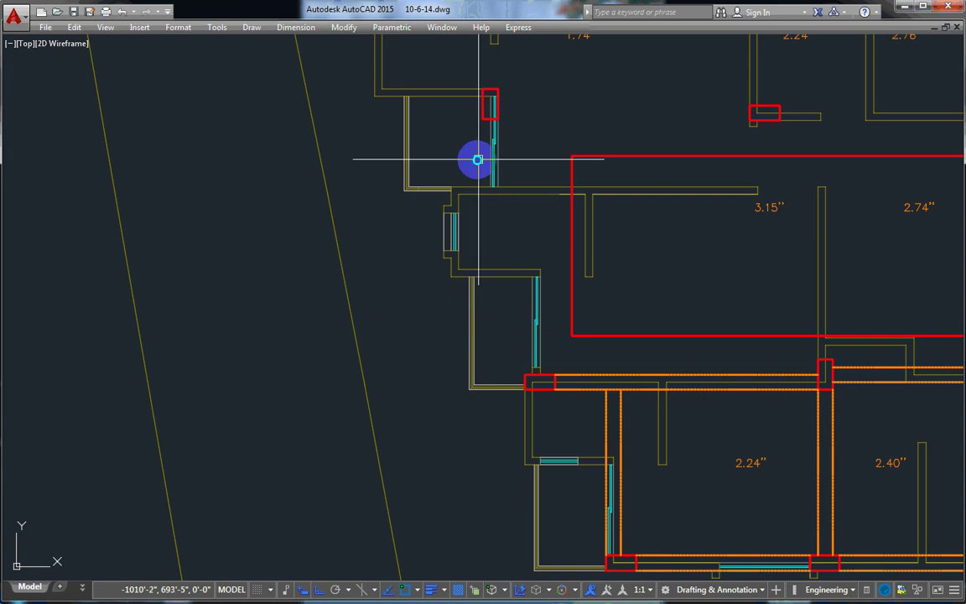
key(Return)
scroll(491, 123, up, 3)
scroll(492, 122, down, 3)
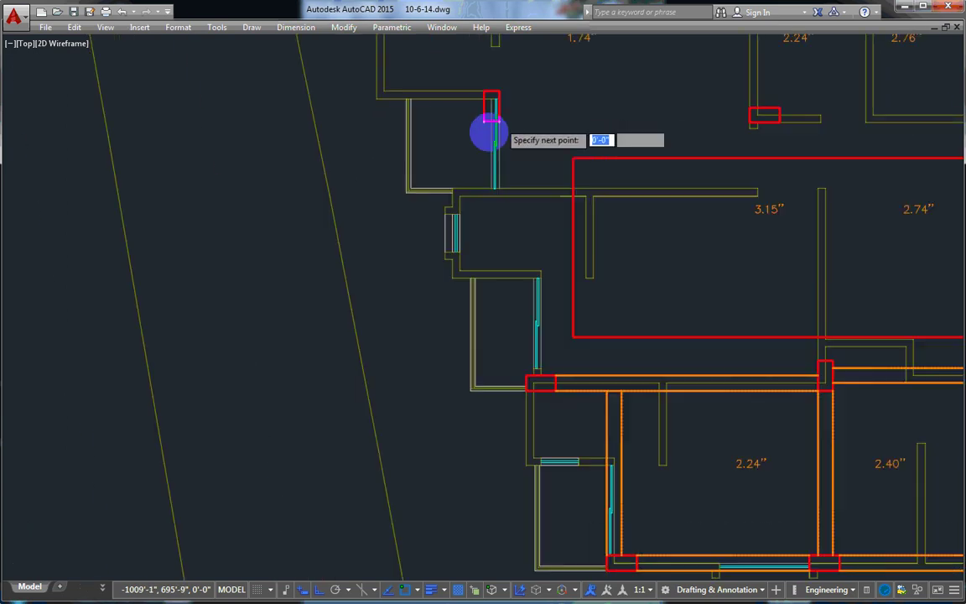
click(502, 269)
scroll(502, 285, up, 3)
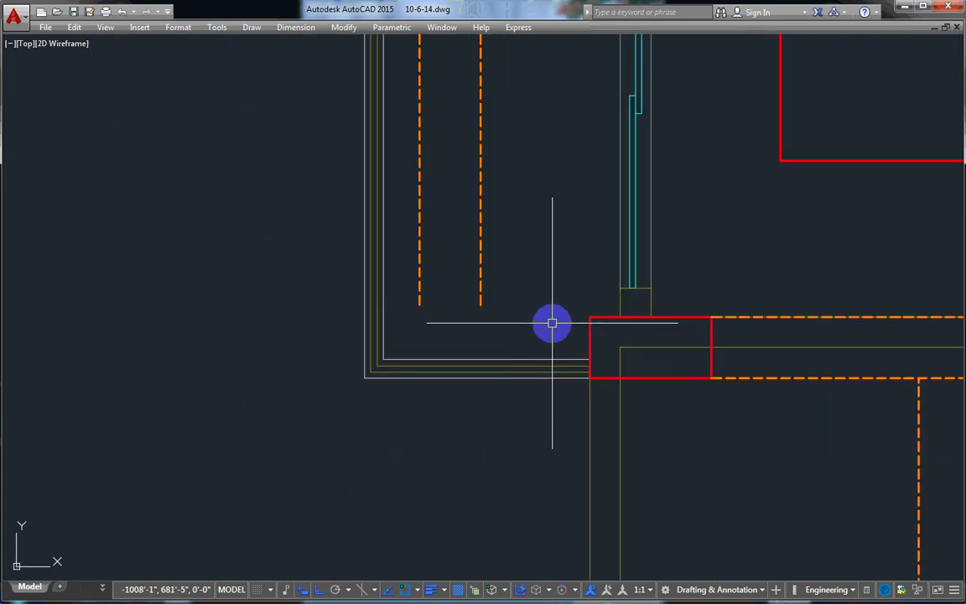
click(587, 317)
key(Escape)
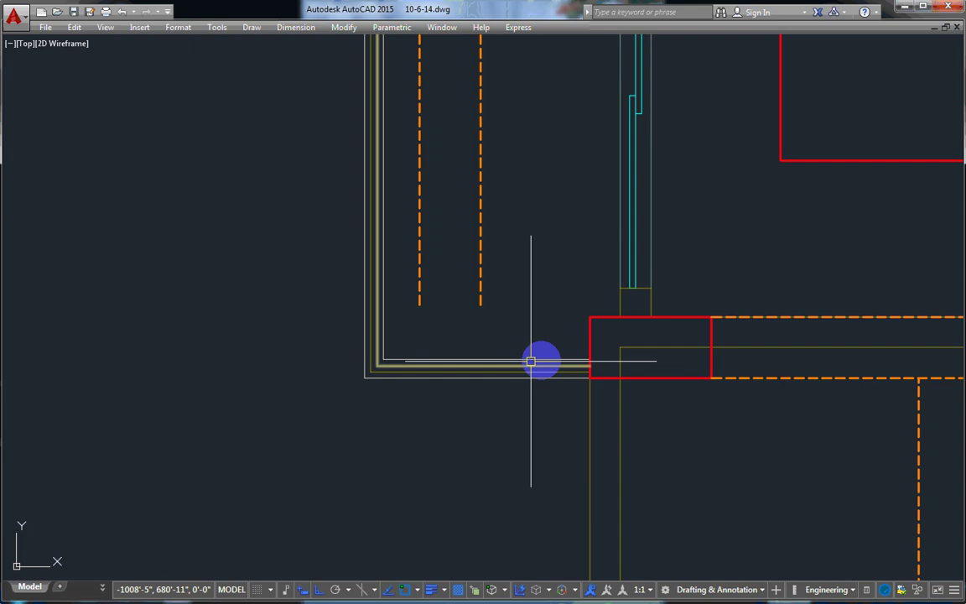
Draw a horizontal beam multiline leftward from the lower-left column
key(Return)
click(589, 378)
click(203, 364)
key(Return)
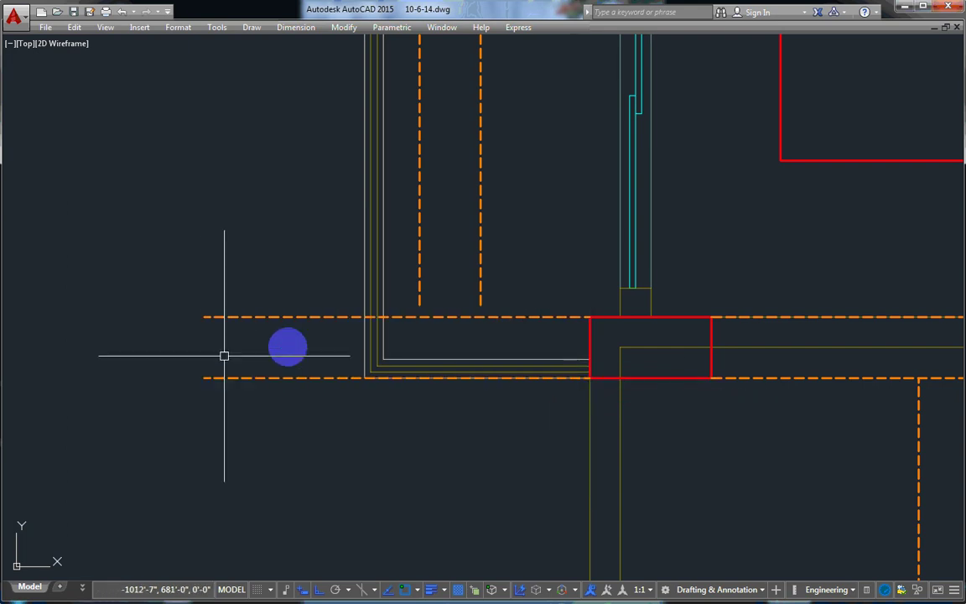
Stretch the beam grips so the horizontal and vertical beams meet cleanly at the corner
click(321, 317)
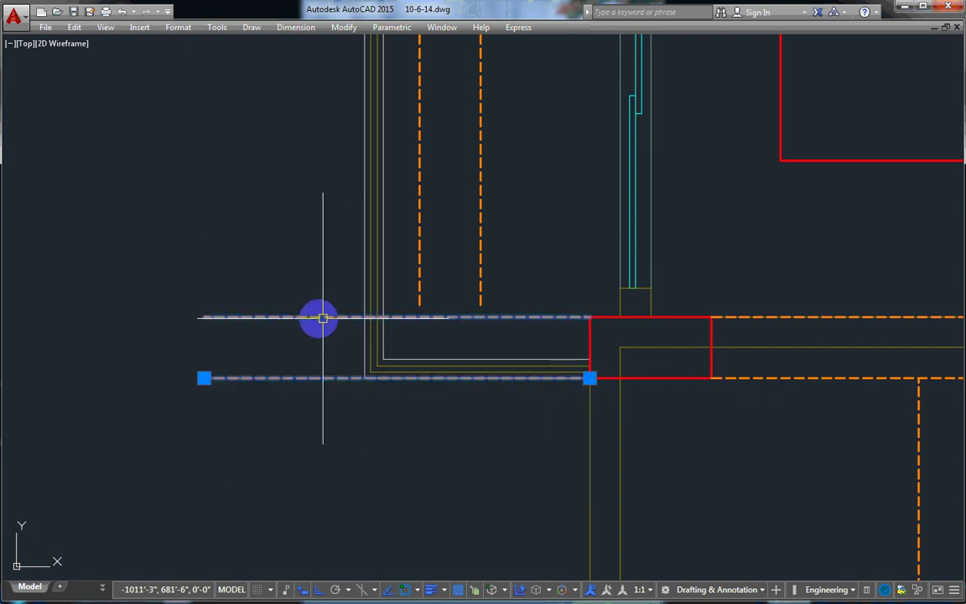
click(205, 377)
click(389, 400)
click(476, 294)
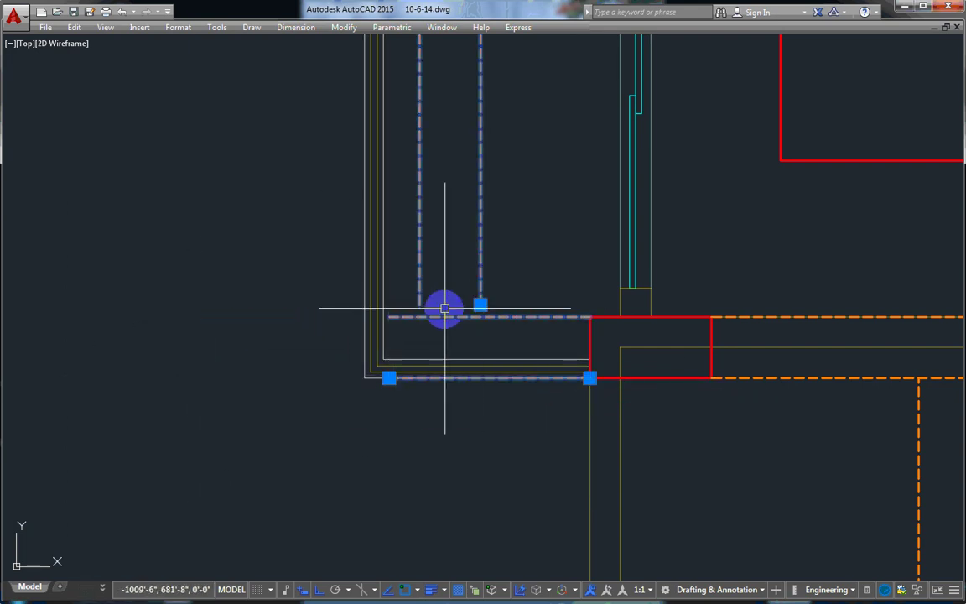
click(480, 304)
click(477, 378)
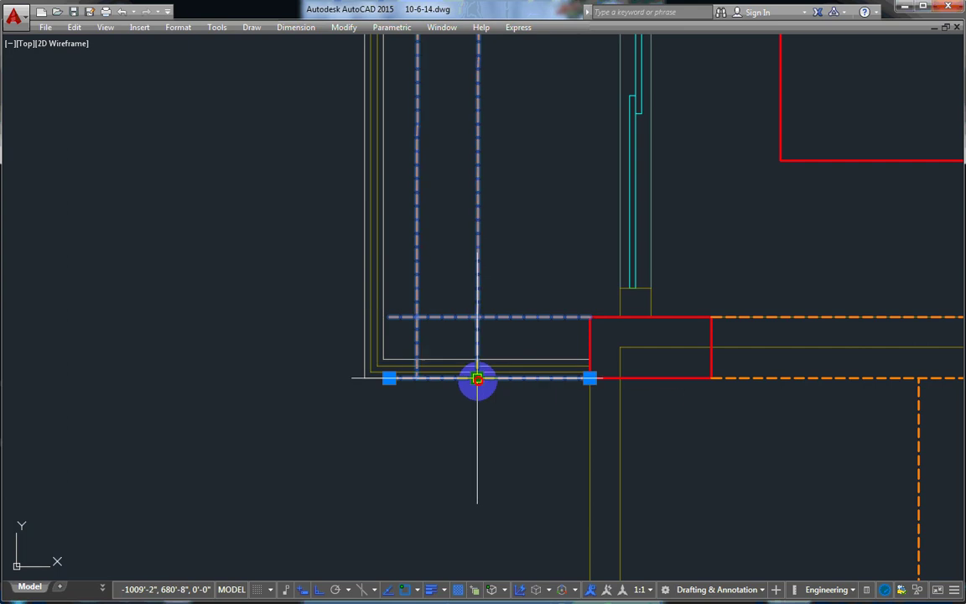
key(Escape)
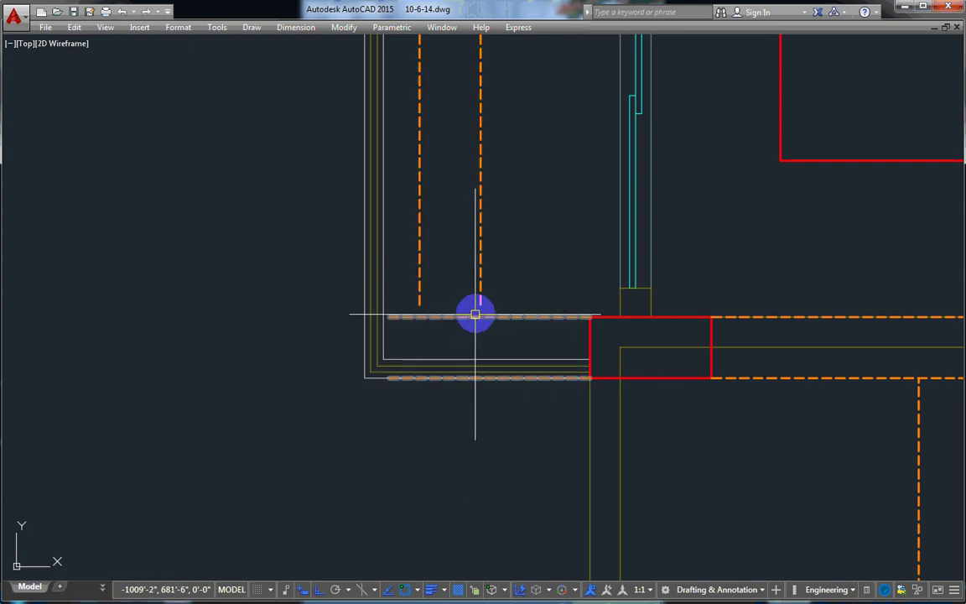
click(479, 307)
click(479, 316)
click(479, 346)
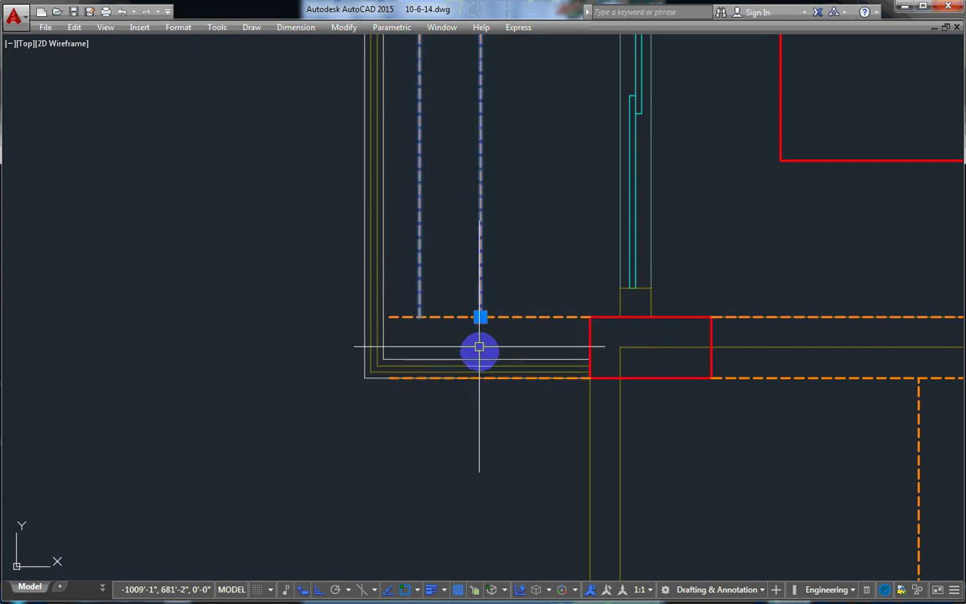
scroll(477, 344, down, 6)
Pan and zoom over the new left-side beam and the left and central rooms
scroll(478, 276, up, 3)
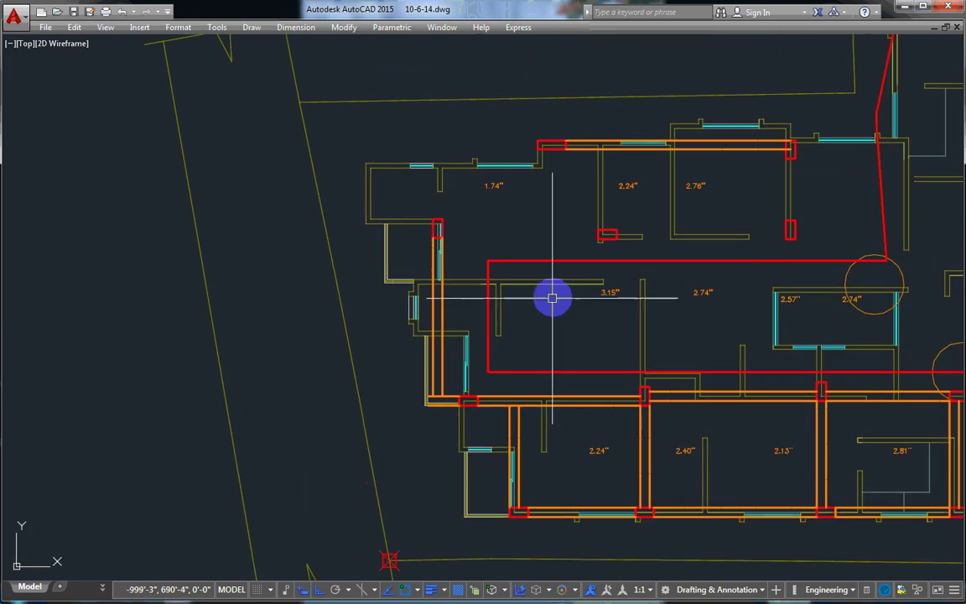
scroll(554, 295, up, 2)
middle_drag(523, 287, 537, 321)
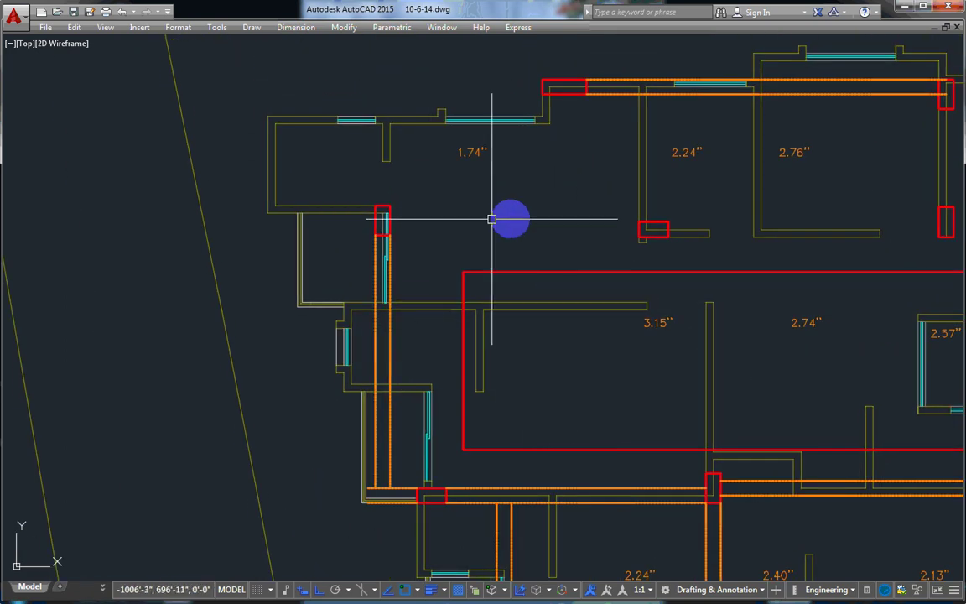
mouse_move(512, 217)
middle_down()
mouse_move(250, 230)
mouse_move(457, 126)
middle_up()
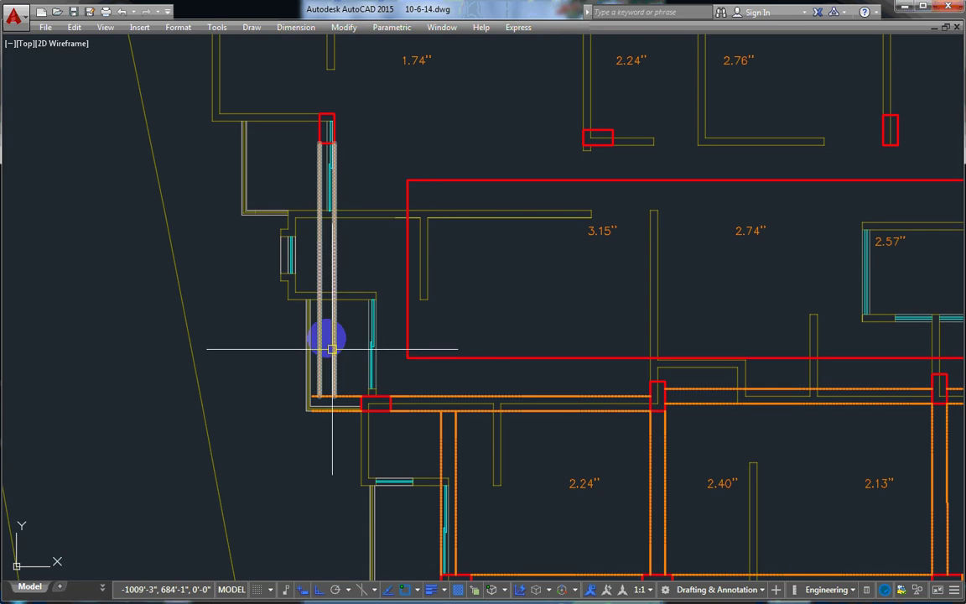
scroll(312, 313, up, 2)
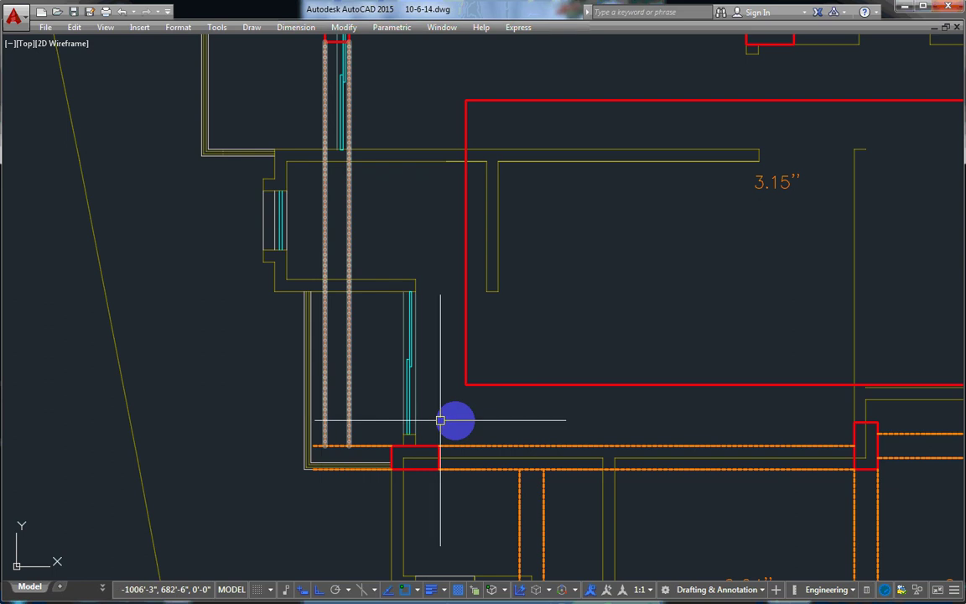
scroll(254, 374, down, 5)
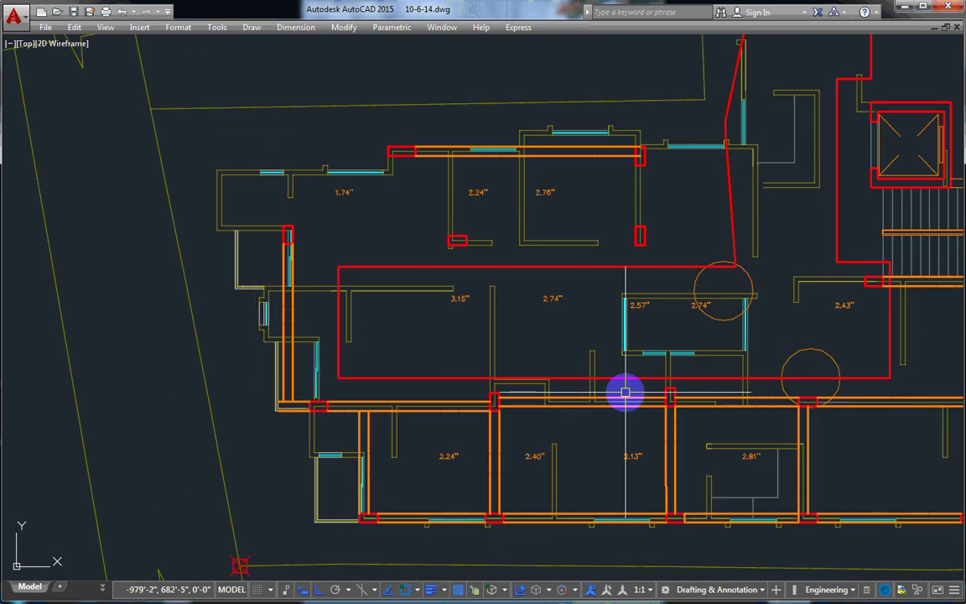
middle_drag(486, 403, 361, 329)
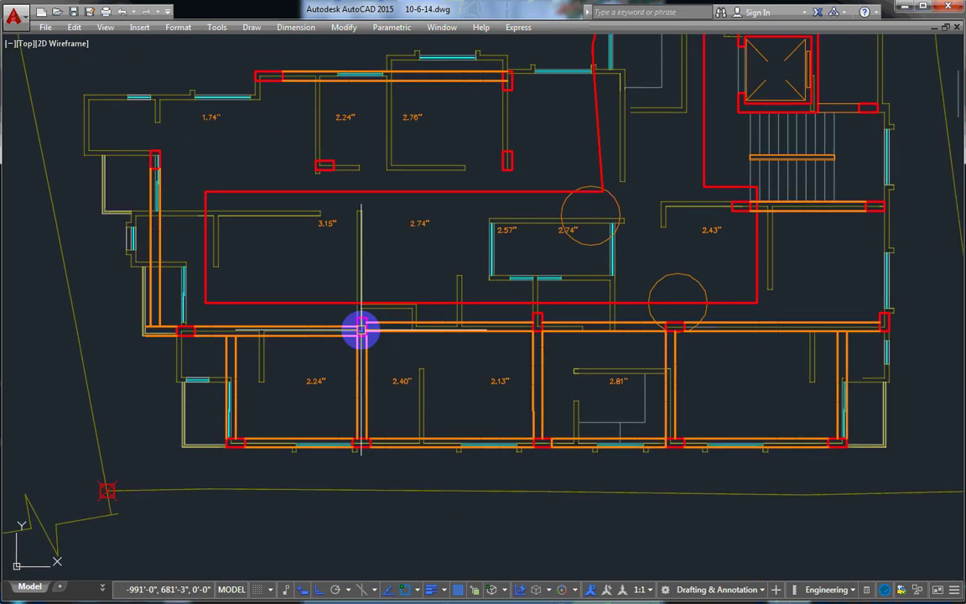
scroll(321, 344, up, 2)
middle_drag(308, 302, 475, 415)
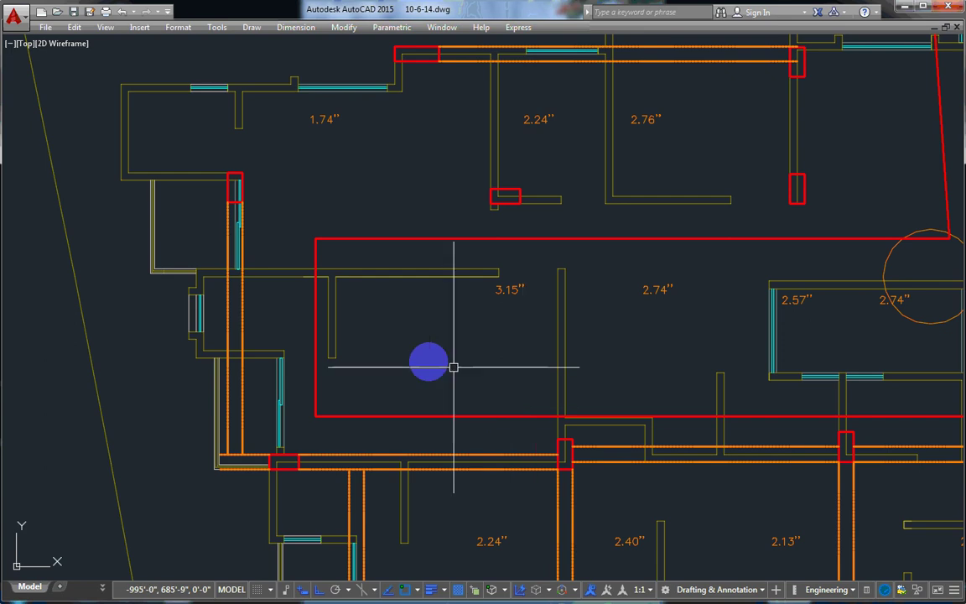
scroll(639, 356, down, 2)
middle_drag(650, 374, 519, 357)
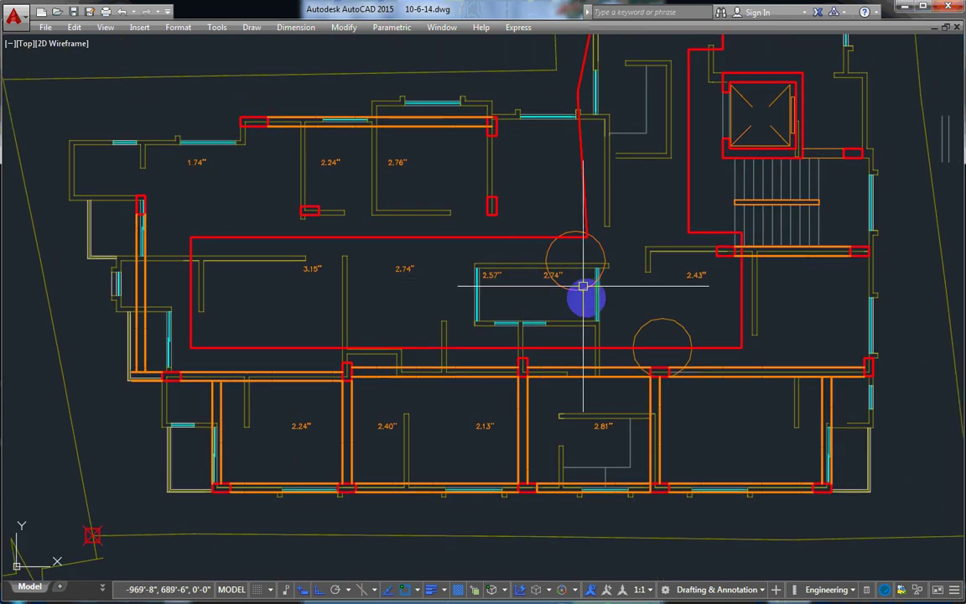
scroll(514, 260, up, 2)
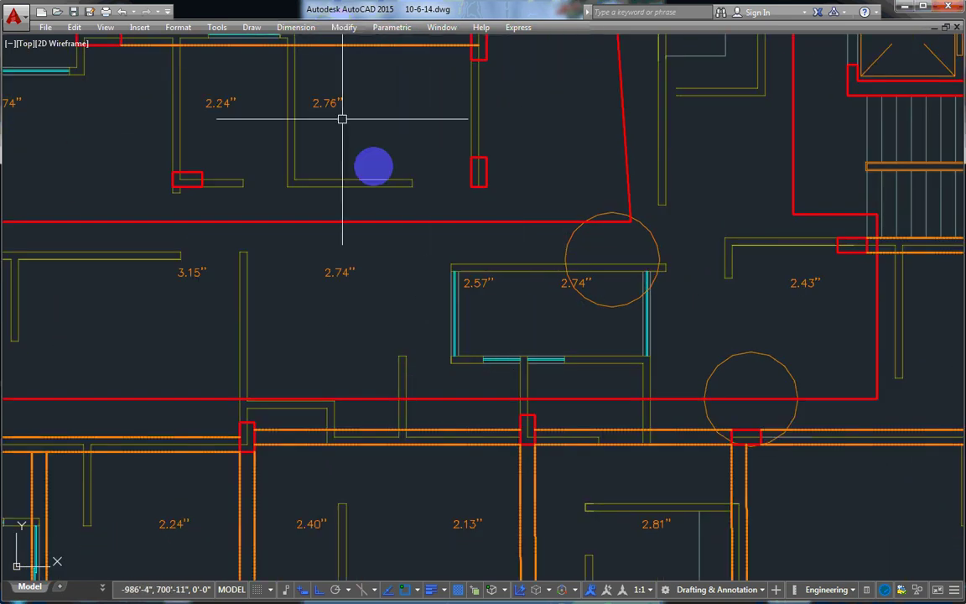
Measure from the upper column to the 2.57" room's wall, then cancel without placing a dimension
click(290, 27)
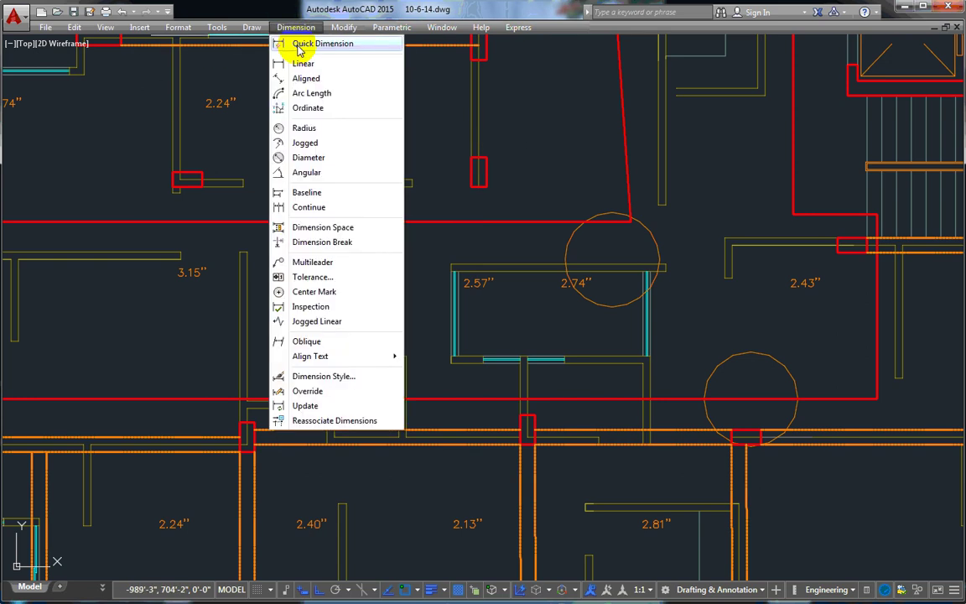
click(303, 65)
click(481, 187)
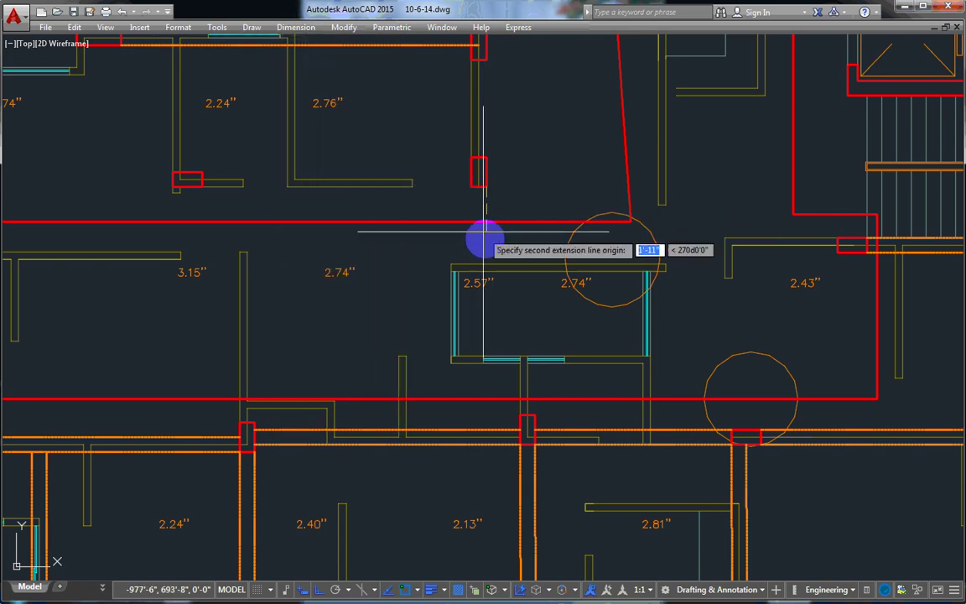
click(488, 269)
scroll(494, 254, up, 2)
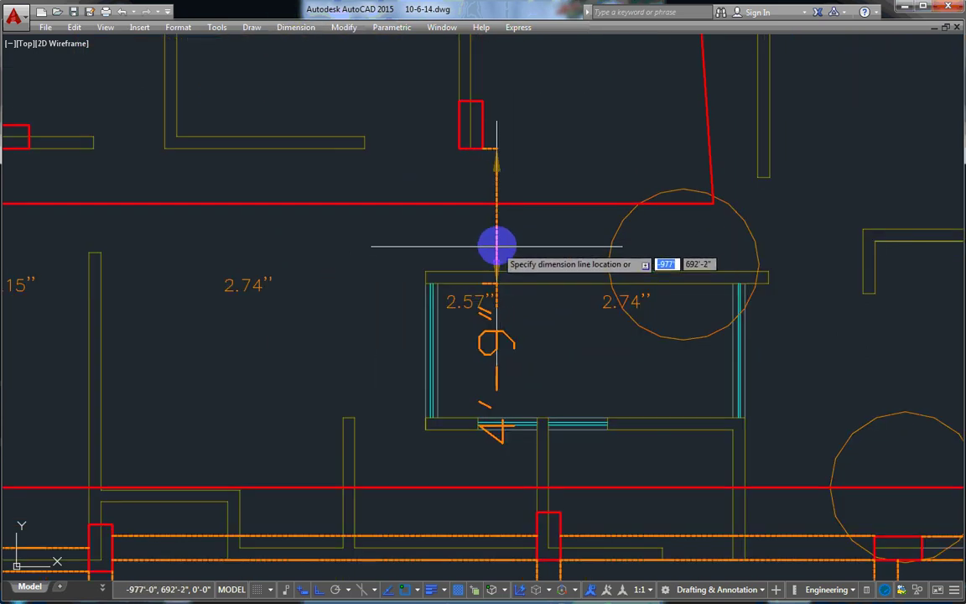
key(Escape)
scroll(385, 147, down, 2)
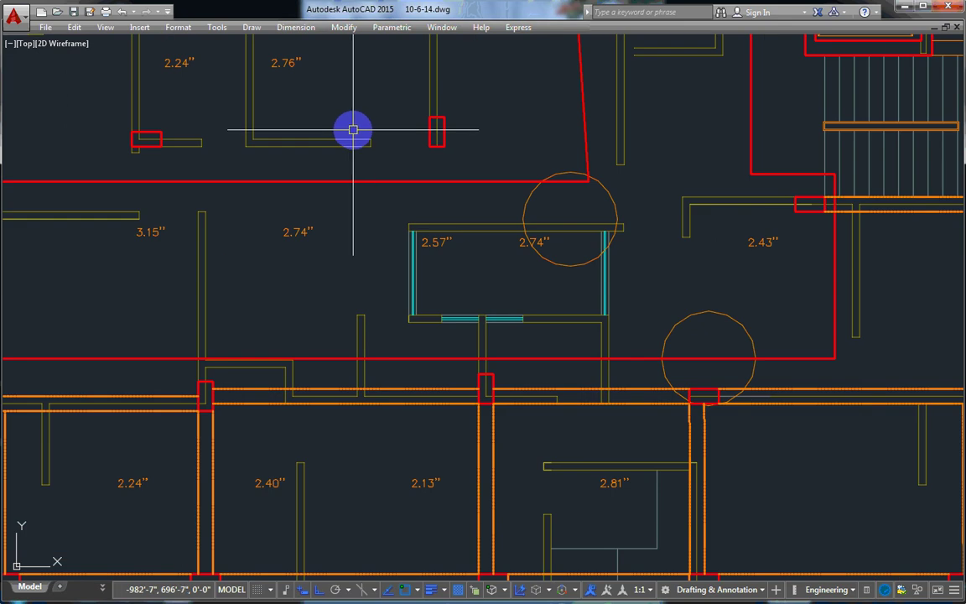
middle_drag(353, 130, 394, 236)
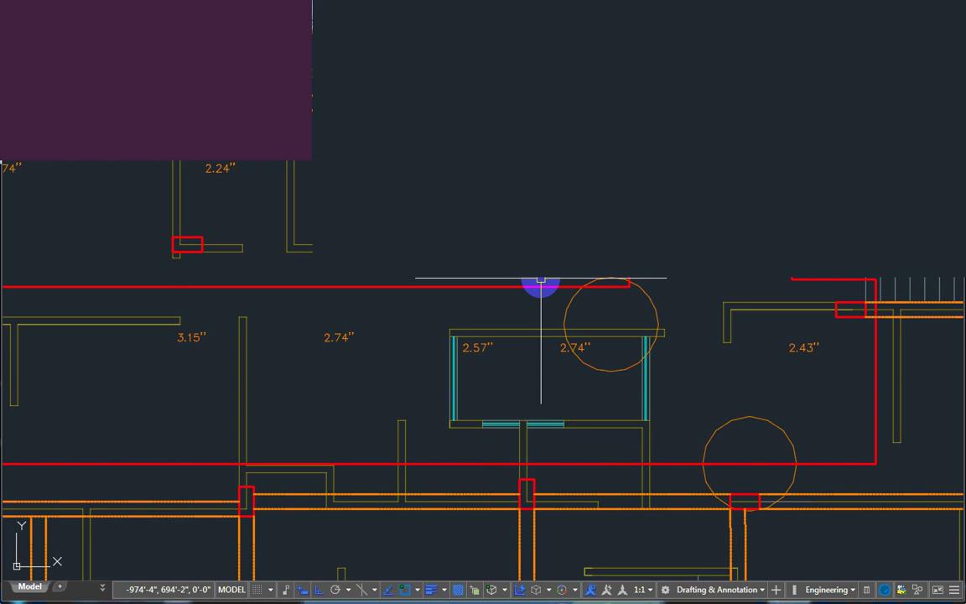
Move the stair-side red column so it sits flush with the outer right wall
scroll(540, 279, down, 2)
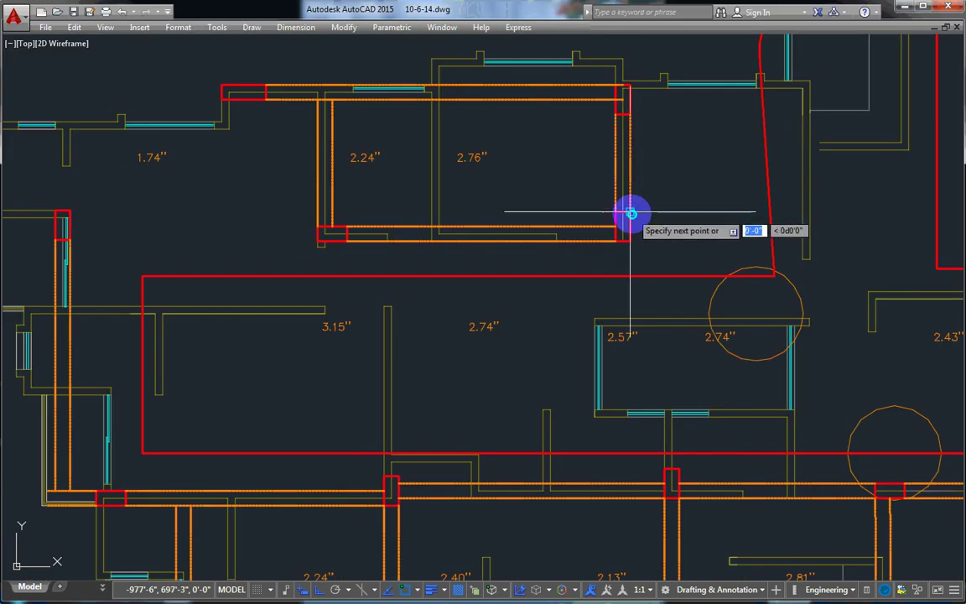
scroll(422, 143, down, 3)
scroll(483, 185, up, 1)
scroll(491, 149, up, 1)
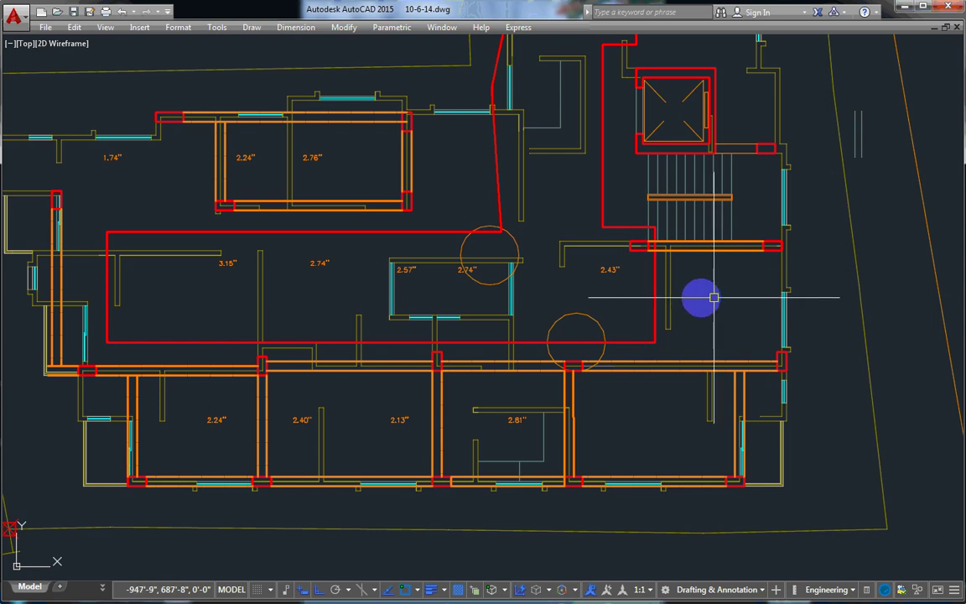
scroll(792, 266, up, 5)
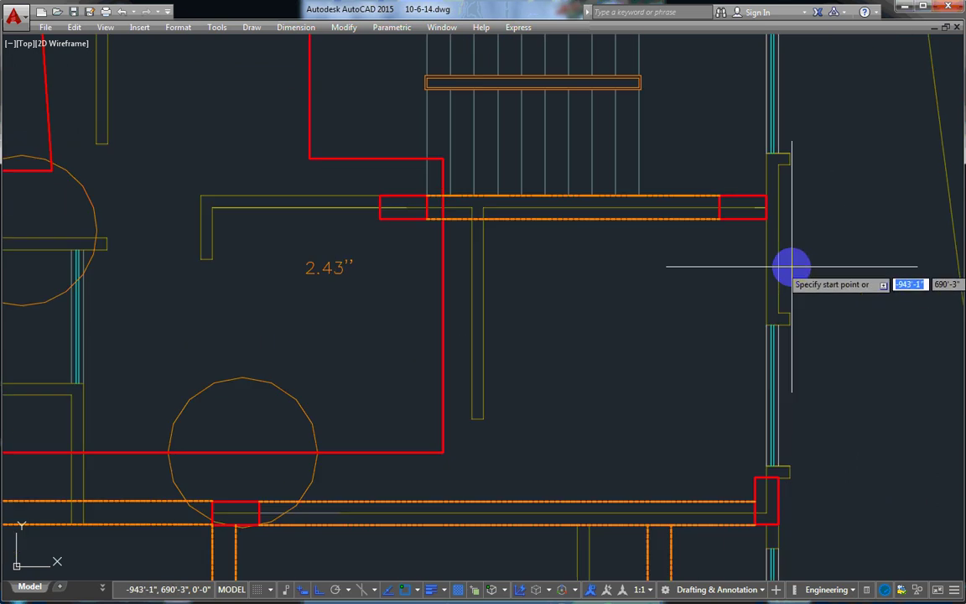
key(Escape)
scroll(784, 227, up, 5)
click(731, 198)
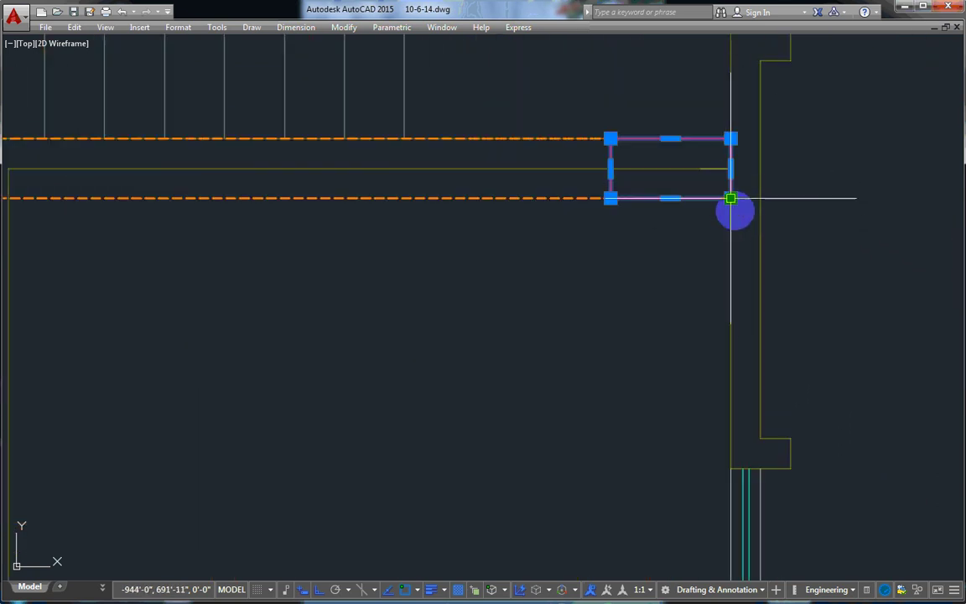
text(m)
key(Return)
click(729, 216)
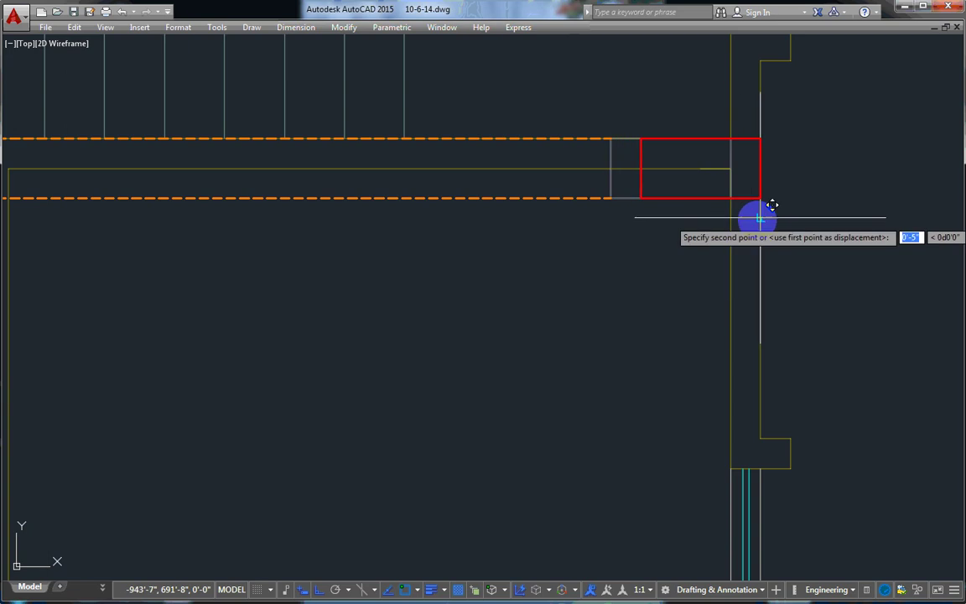
click(760, 216)
text(mi)
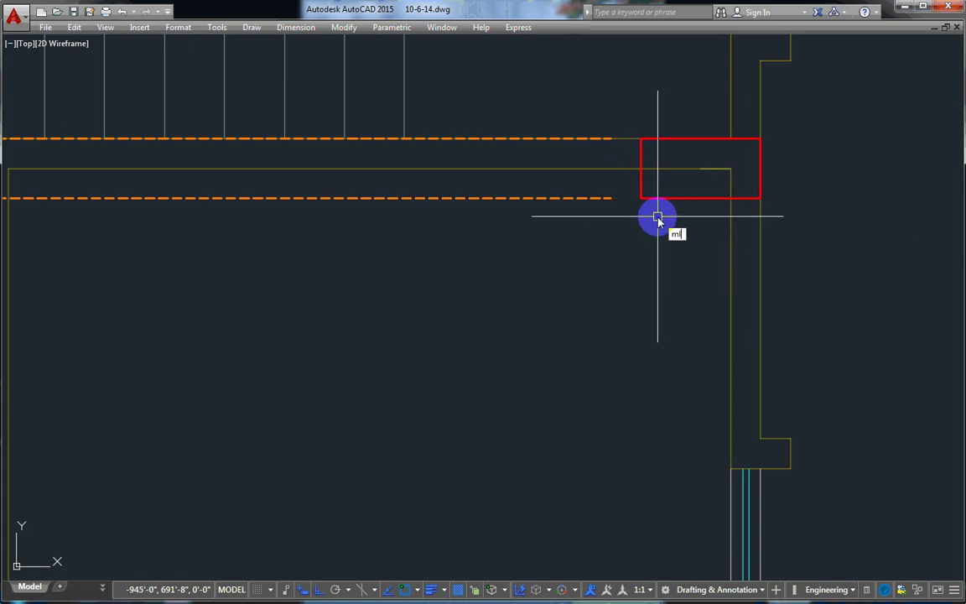
Draw an orange beam multiline from the moved column down to the lower right column
key(Return)
click(759, 199)
scroll(787, 384, down, 5)
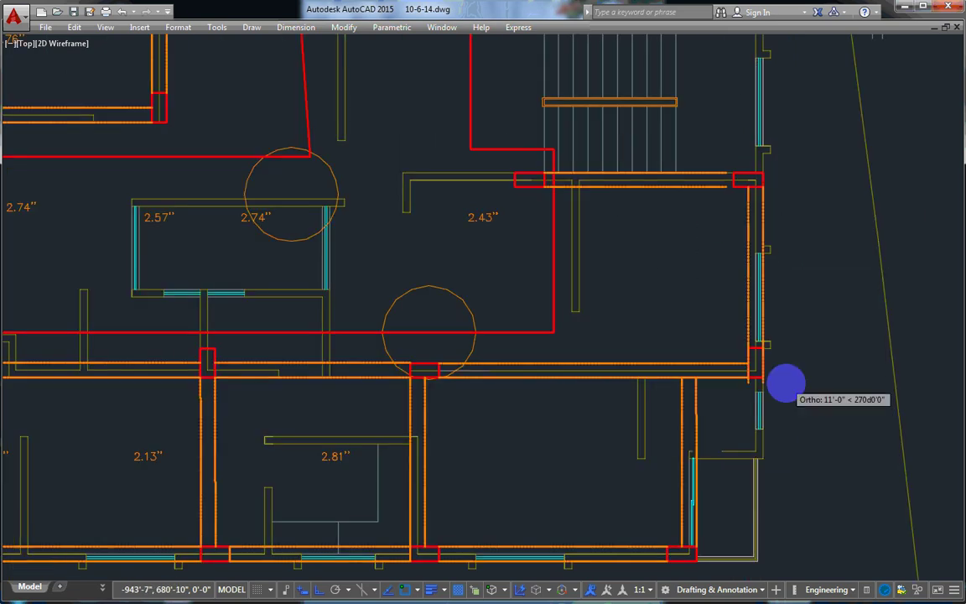
scroll(787, 384, up, 5)
click(722, 293)
key(Return)
scroll(762, 284, down, 5)
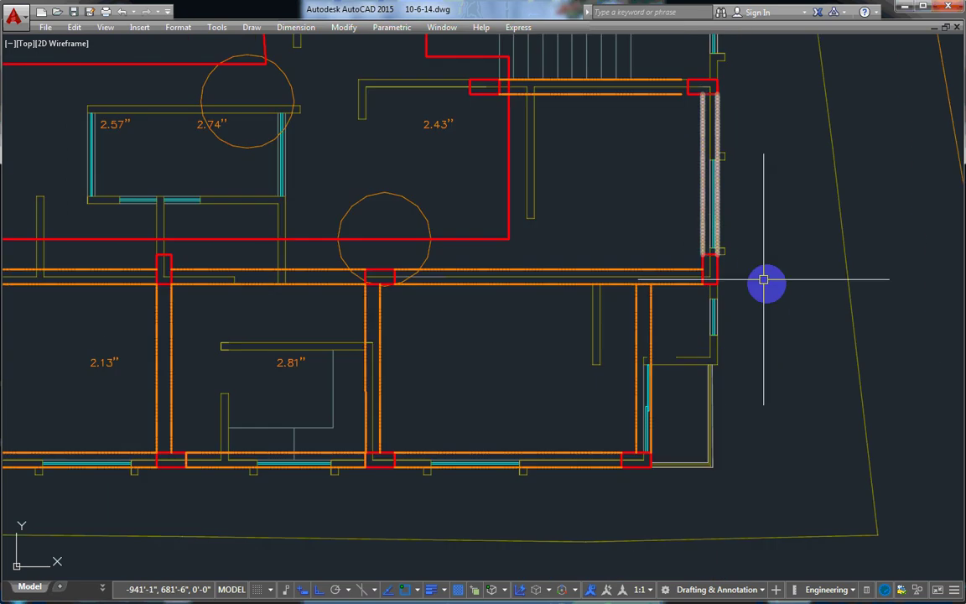
scroll(758, 268, down, 1)
scroll(830, 277, down, 1)
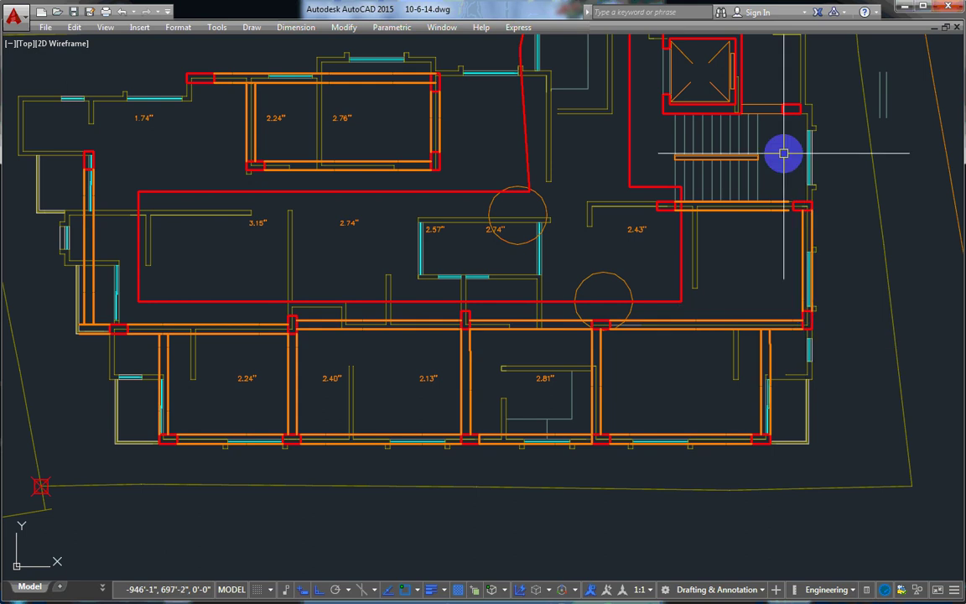
middle_drag(672, 227, 648, 348)
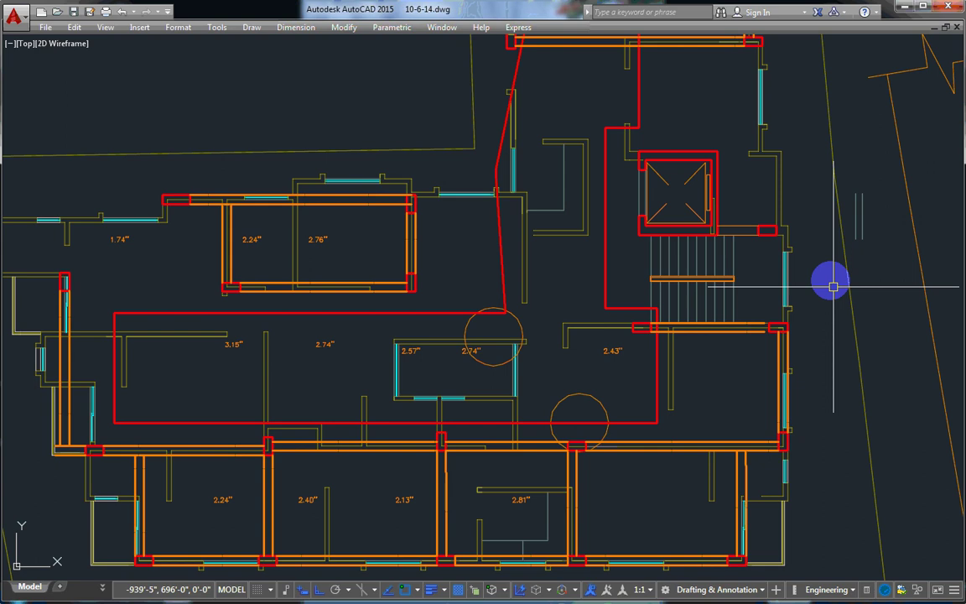
middle_drag(832, 286, 765, 437)
mouse_move(662, 399)
middle_down()
mouse_move(671, 341)
mouse_move(766, 329)
mouse_move(753, 455)
middle_up()
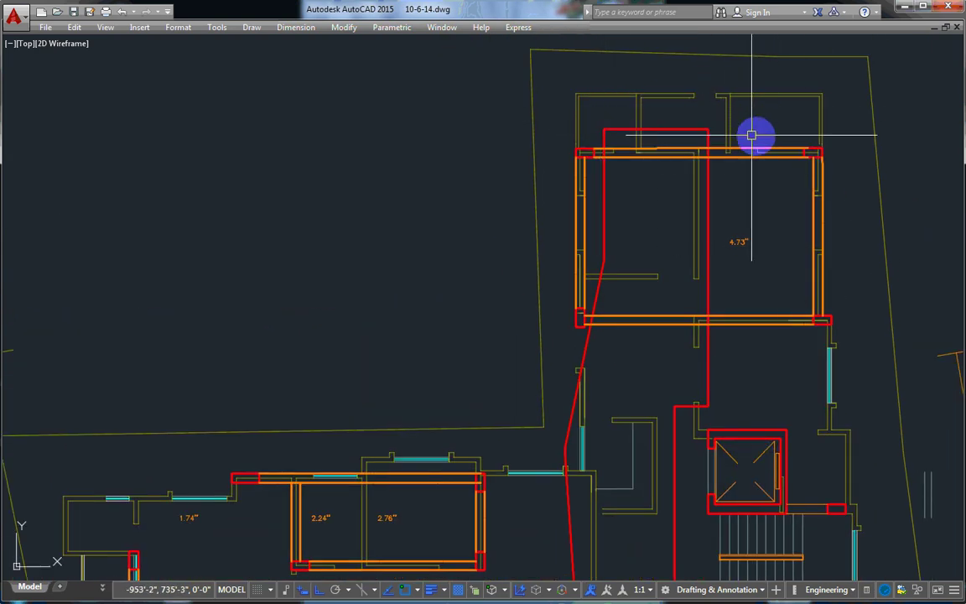
scroll(686, 209, up, 2)
click(296, 27)
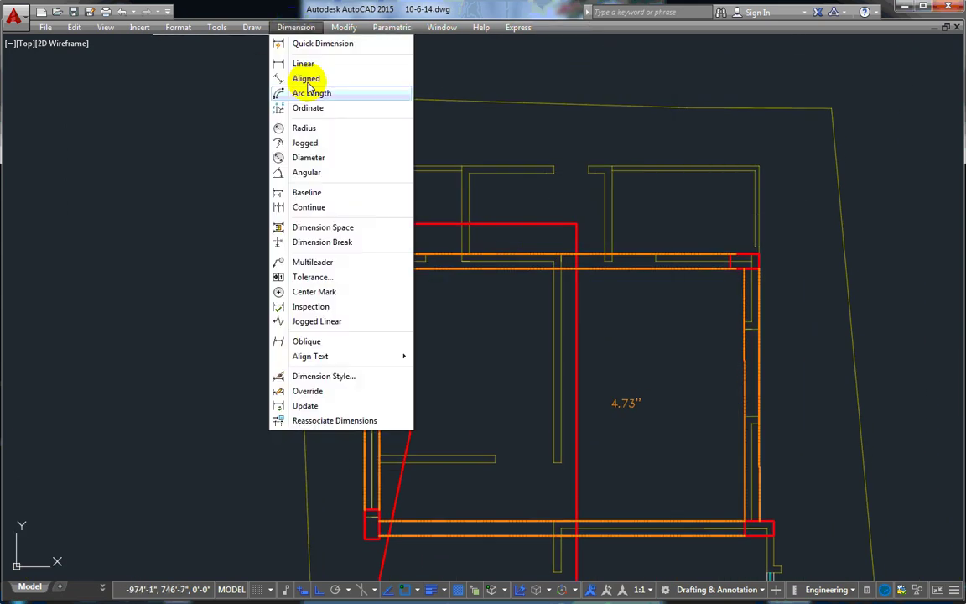
click(302, 64)
click(696, 254)
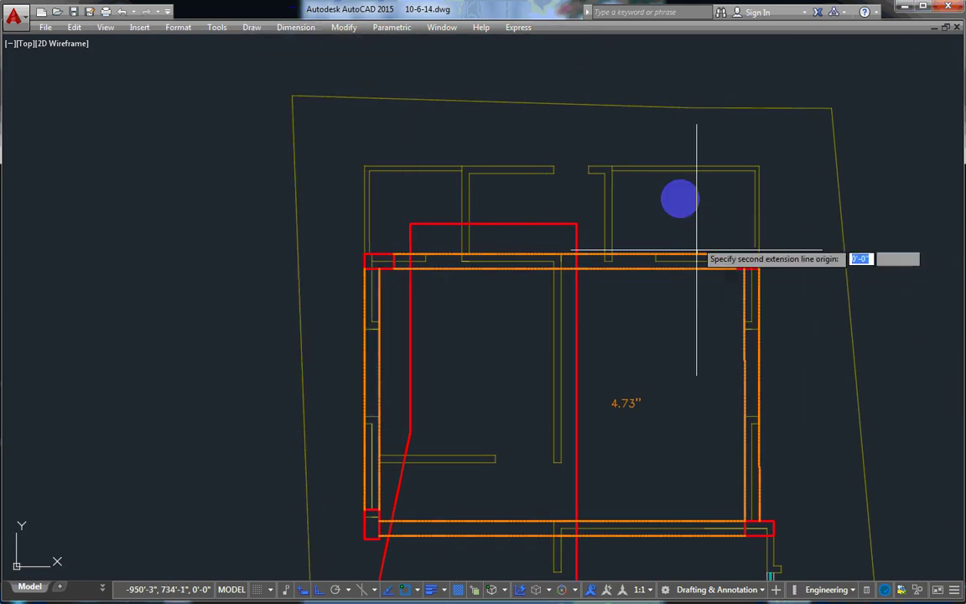
click(695, 167)
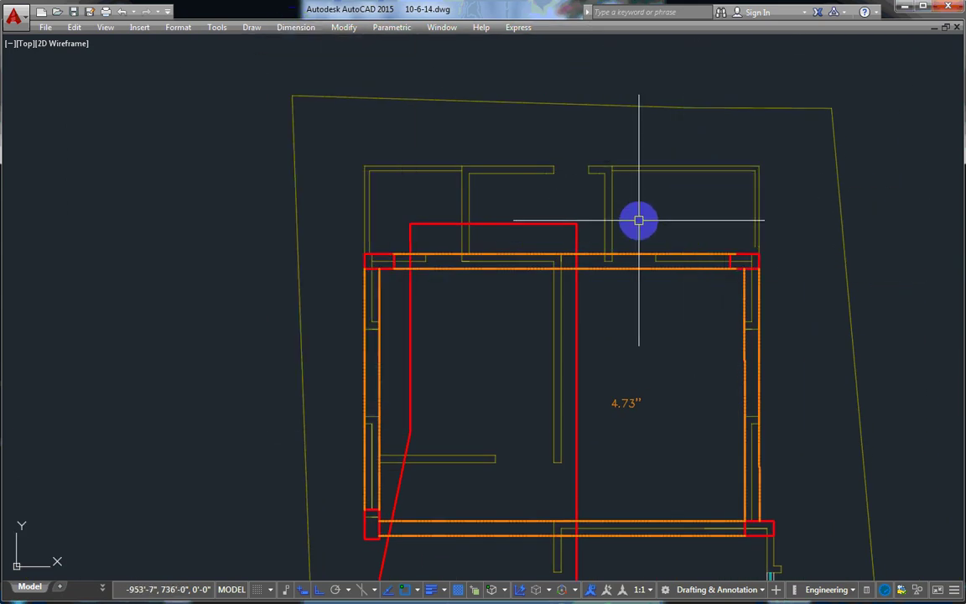
scroll(596, 222, down, 4)
scroll(650, 351, down, 4)
scroll(587, 289, up, 6)
mouse_move(575, 293)
middle_down()
mouse_move(631, 264)
mouse_move(692, 269)
mouse_move(522, 297)
middle_up()
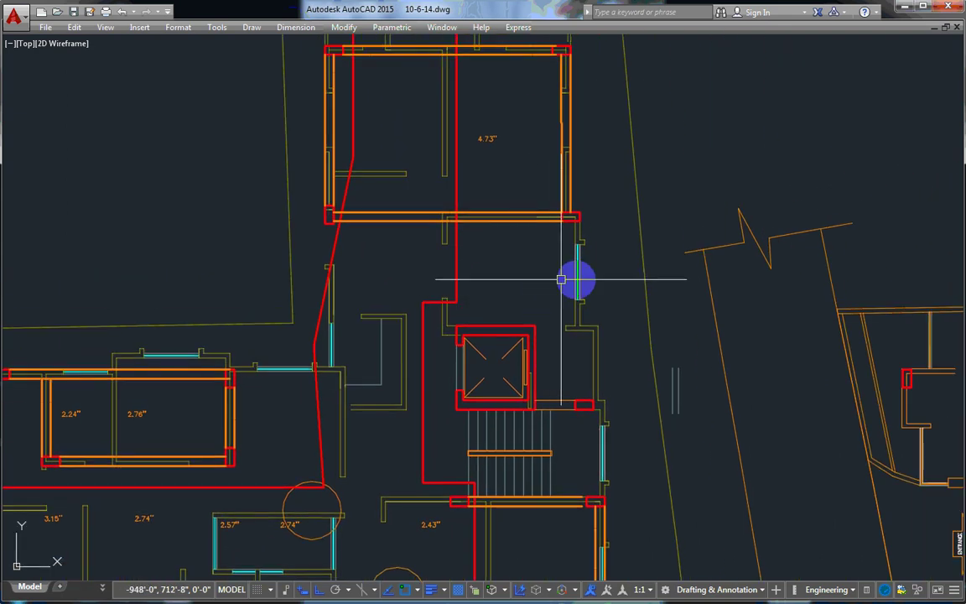
Delete the small red column to the right of the lift core
middle_drag(572, 378, 608, 262)
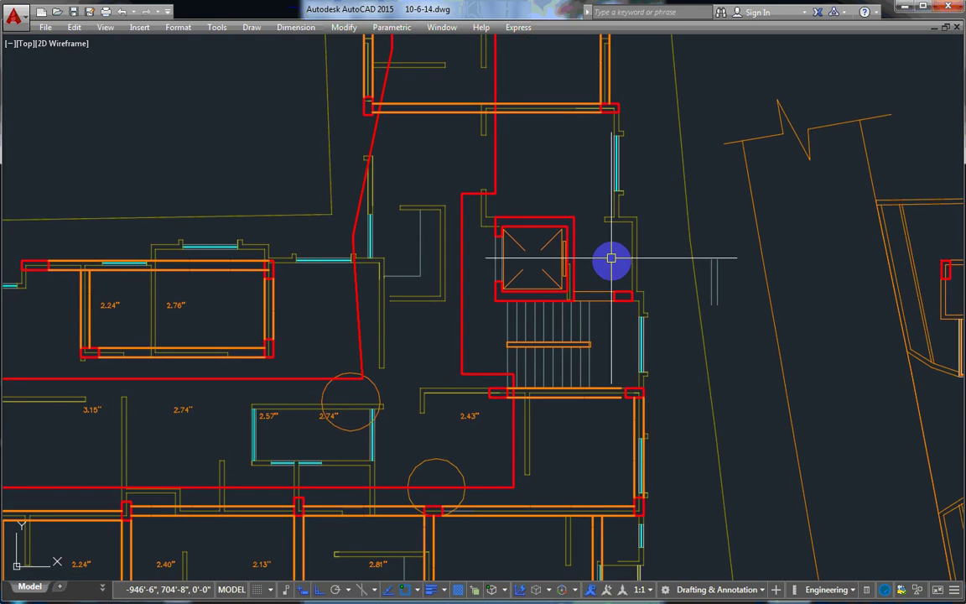
scroll(685, 325, up, 4)
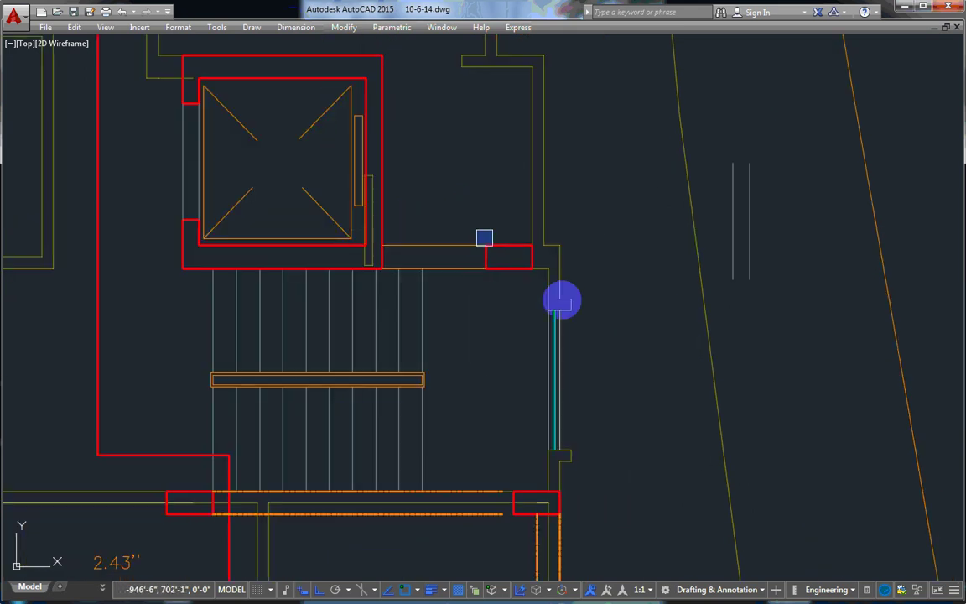
click(529, 269)
scroll(532, 286, up, 6)
mouse_move(541, 293)
middle_down()
mouse_move(524, 343)
mouse_move(505, 253)
middle_up()
key(Delete)
scroll(500, 282, down, 3)
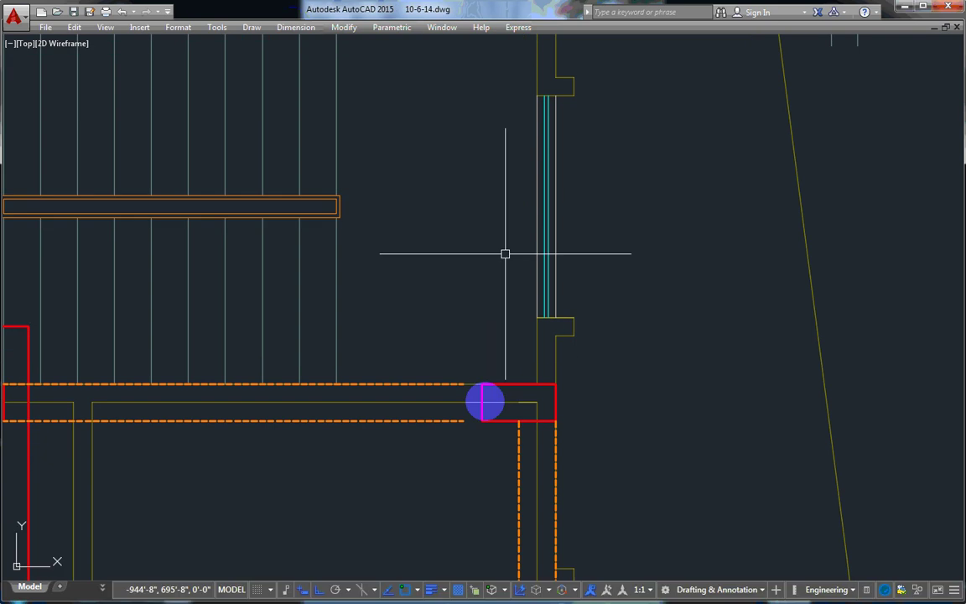
Copy the column below the stairs to the wall corner beside the lift
click(482, 421)
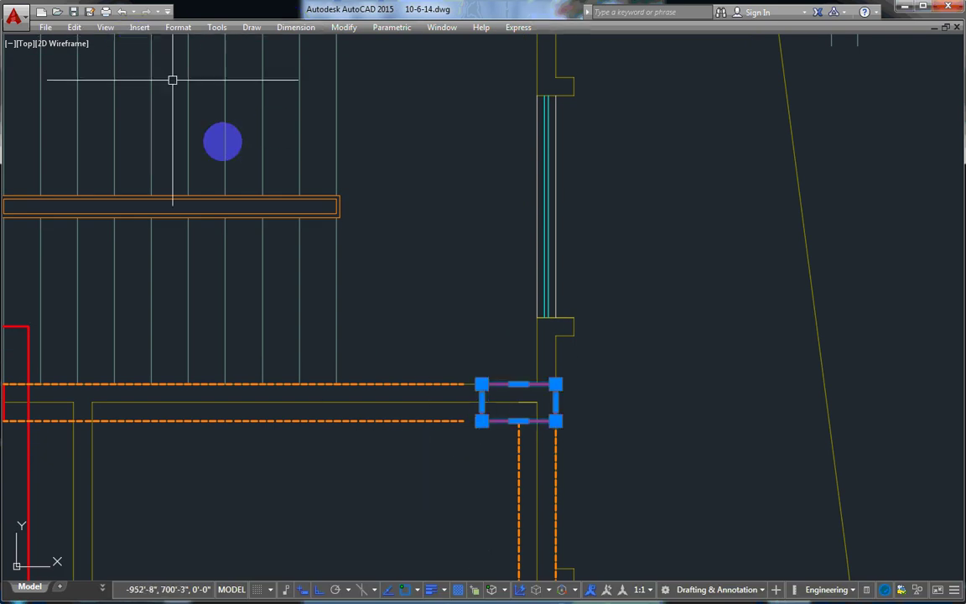
text(co)
key(Return)
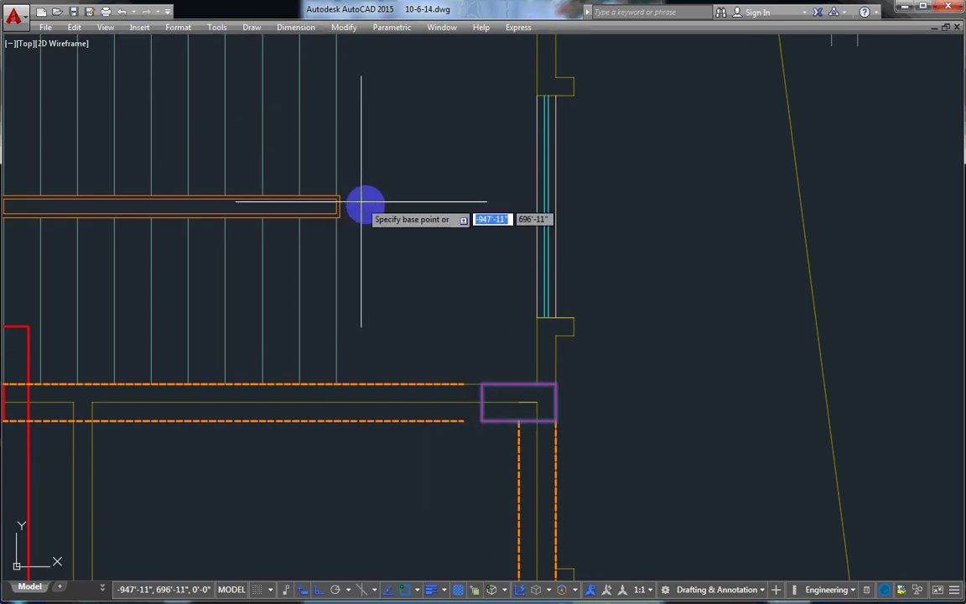
click(556, 384)
scroll(545, 146, down, 3)
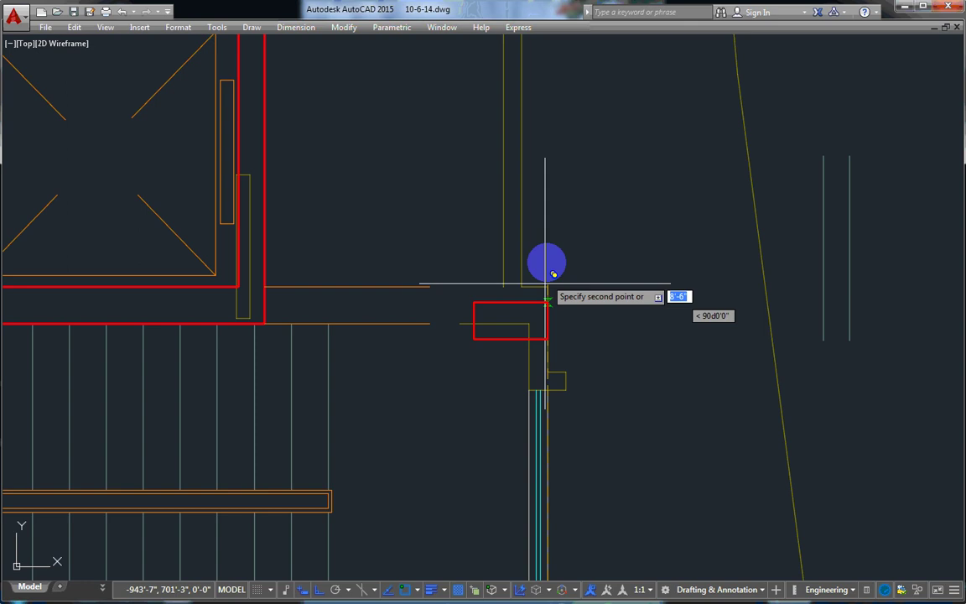
click(550, 284)
key(Return)
scroll(569, 264, down, 2)
scroll(545, 265, up, 2)
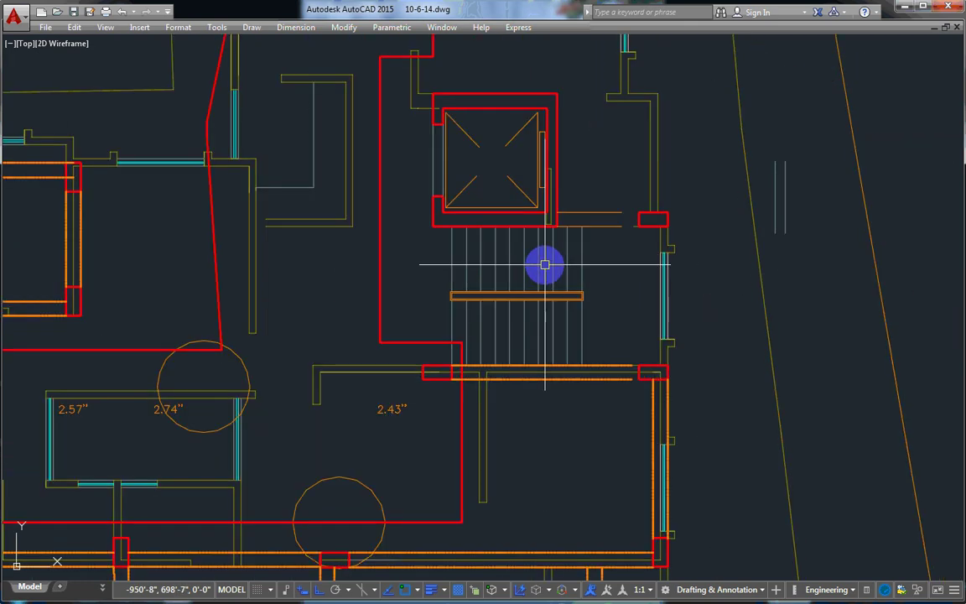
Stretch the right end of the beam above the 2.43 room to the red column
mouse_move(453, 317)
middle_down()
mouse_move(646, 220)
mouse_move(652, 181)
middle_up()
scroll(847, 254, up, 6)
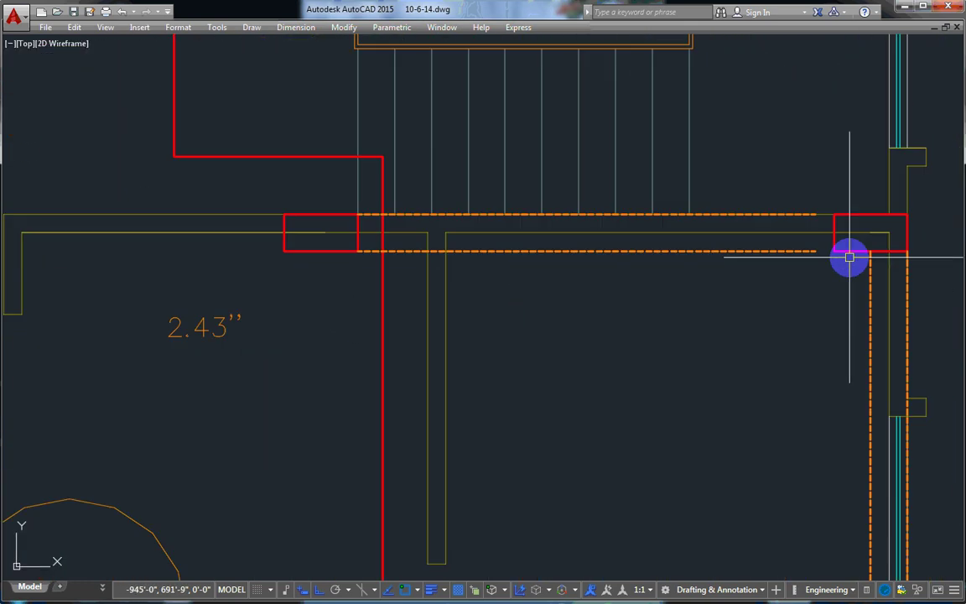
scroll(705, 304, down, 1)
click(680, 302)
click(683, 261)
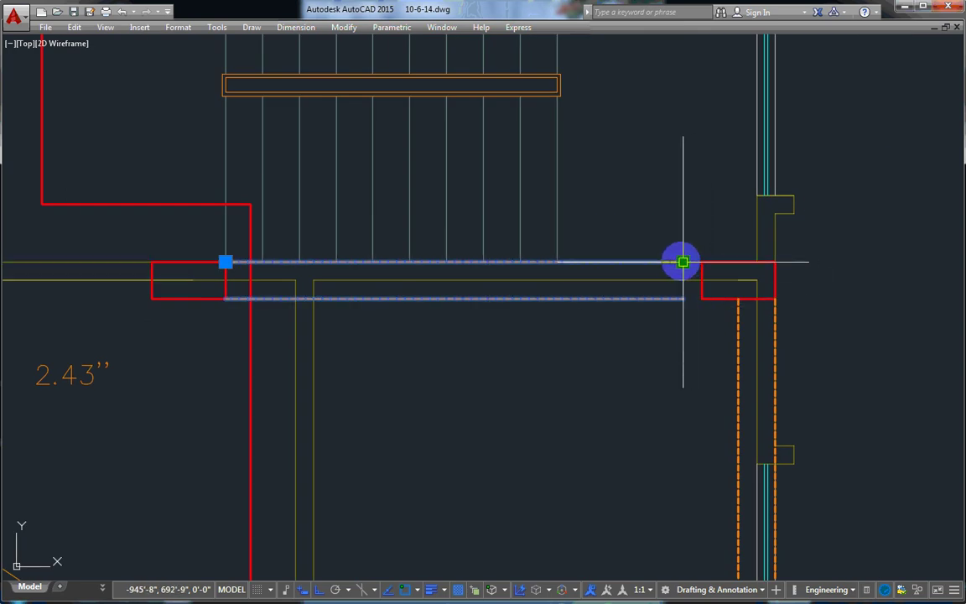
click(702, 263)
scroll(700, 264, down, 4)
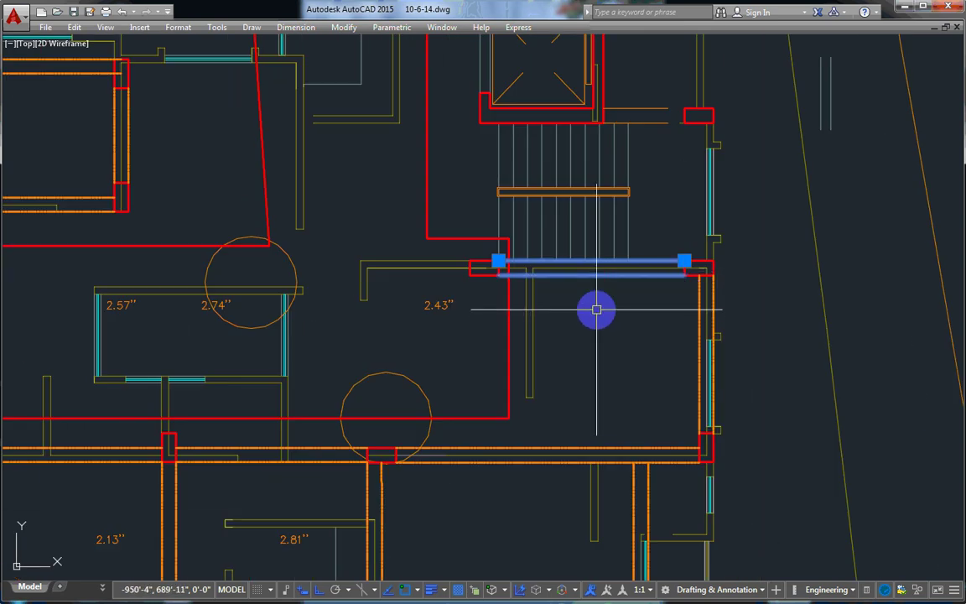
scroll(595, 311, down, 2)
scroll(712, 388, down, 2)
mouse_move(712, 388)
middle_down()
mouse_move(714, 257)
mouse_move(786, 394)
mouse_move(643, 438)
middle_up()
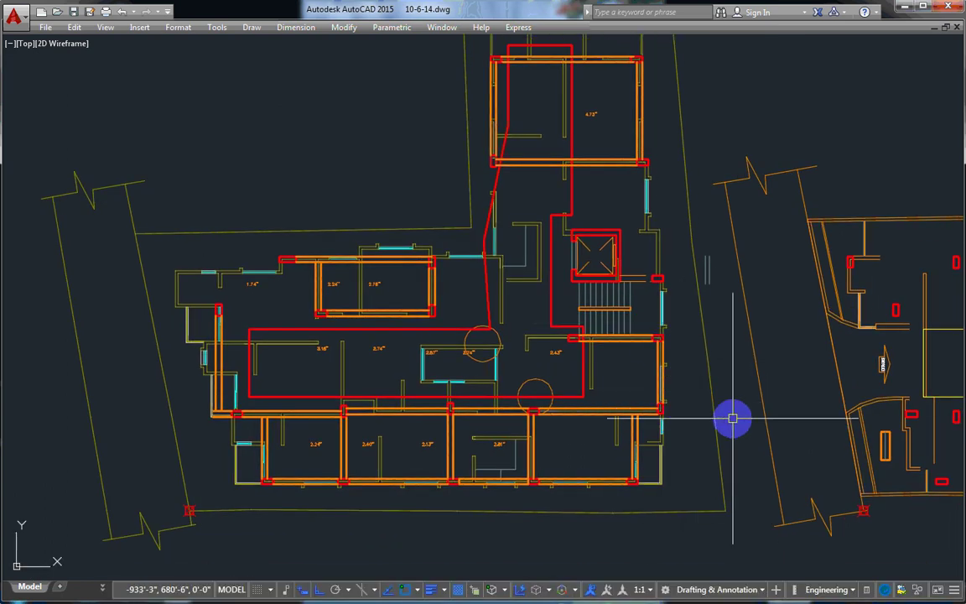
Draw a vertical orange beam from the 2.24/2.40 column up to the upper block's column
middle_drag(802, 400, 505, 375)
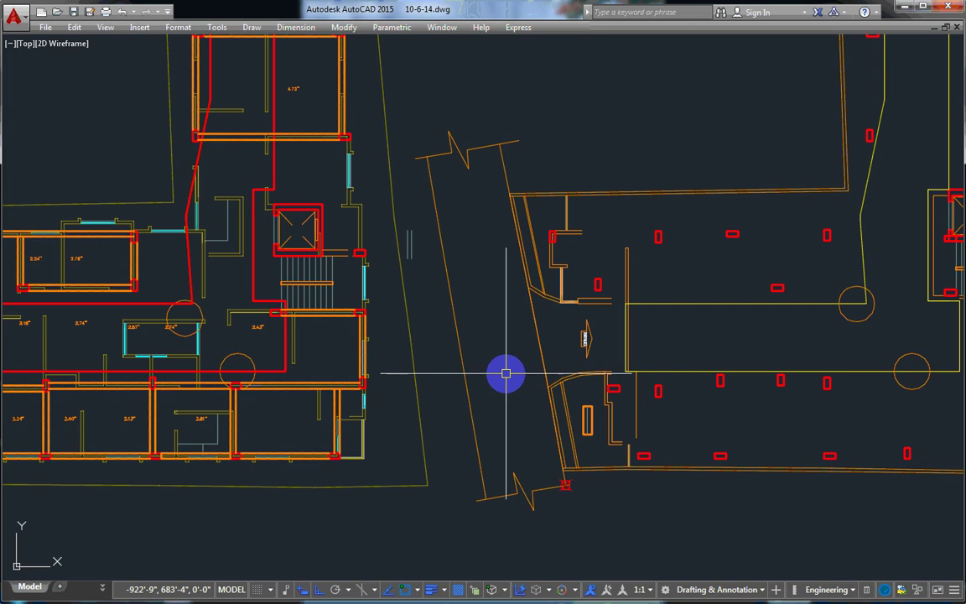
scroll(711, 366, down, 2)
middle_drag(377, 367, 567, 339)
scroll(567, 338, up, 5)
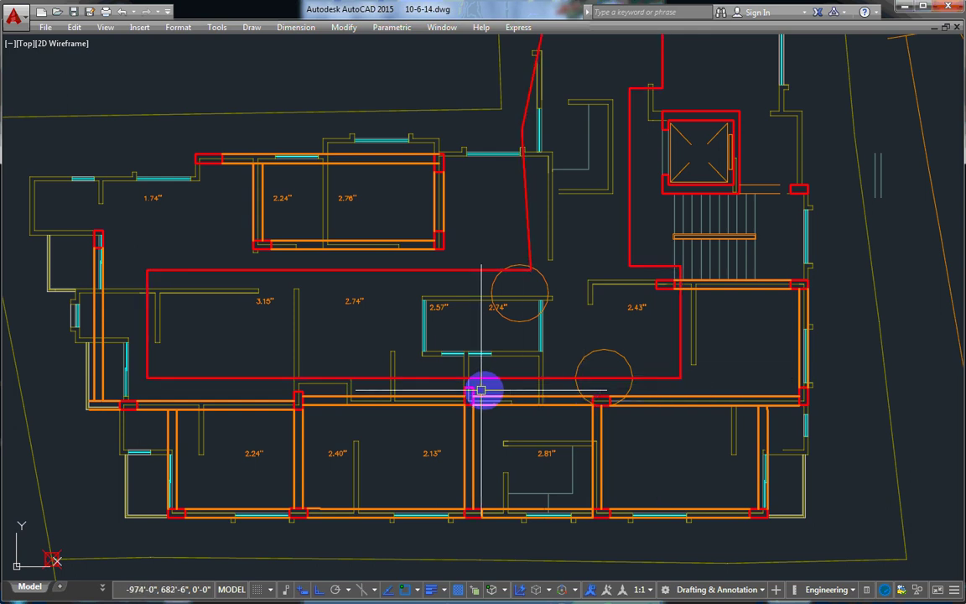
middle_drag(479, 390, 518, 332)
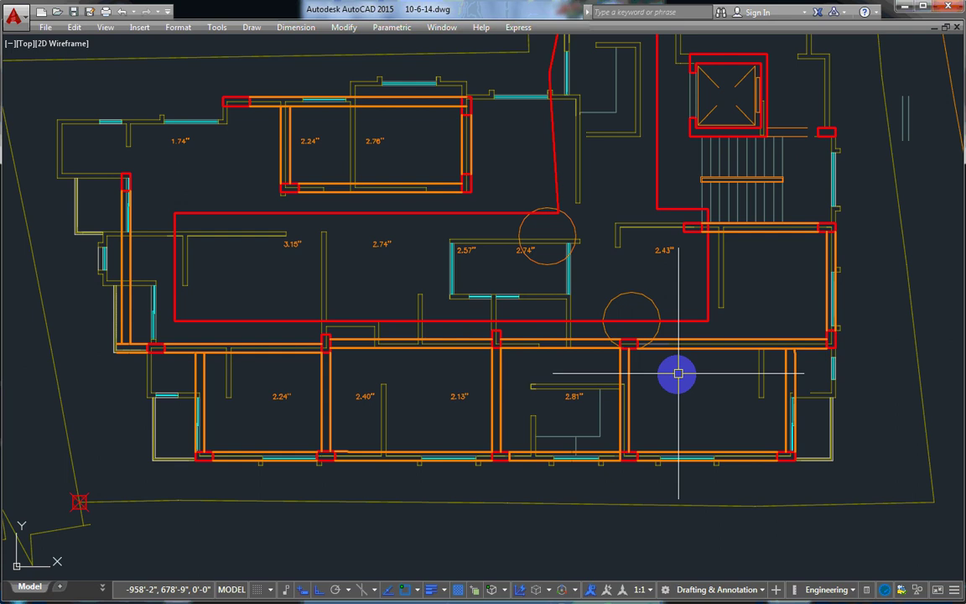
scroll(278, 272, up, 2)
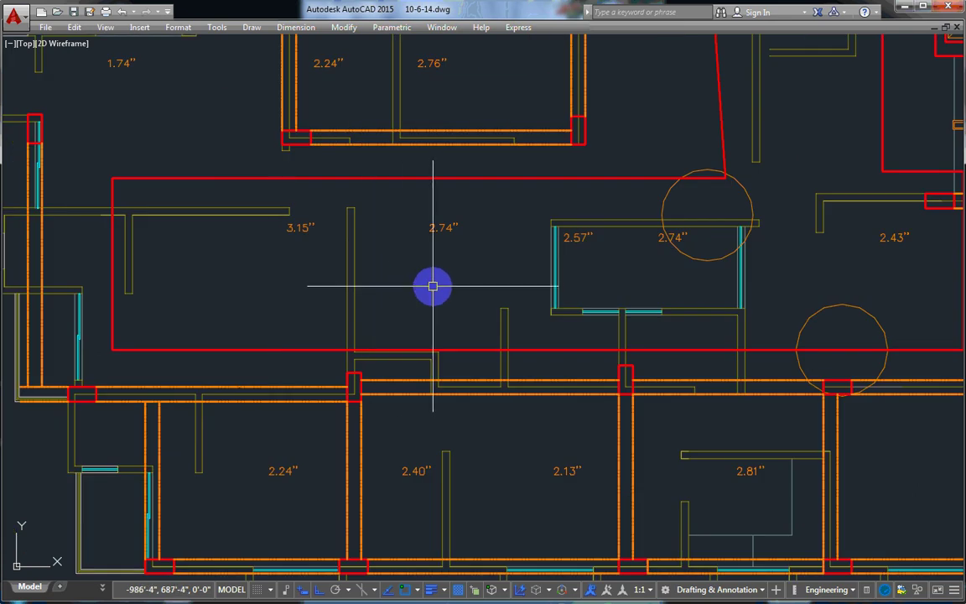
click(349, 407)
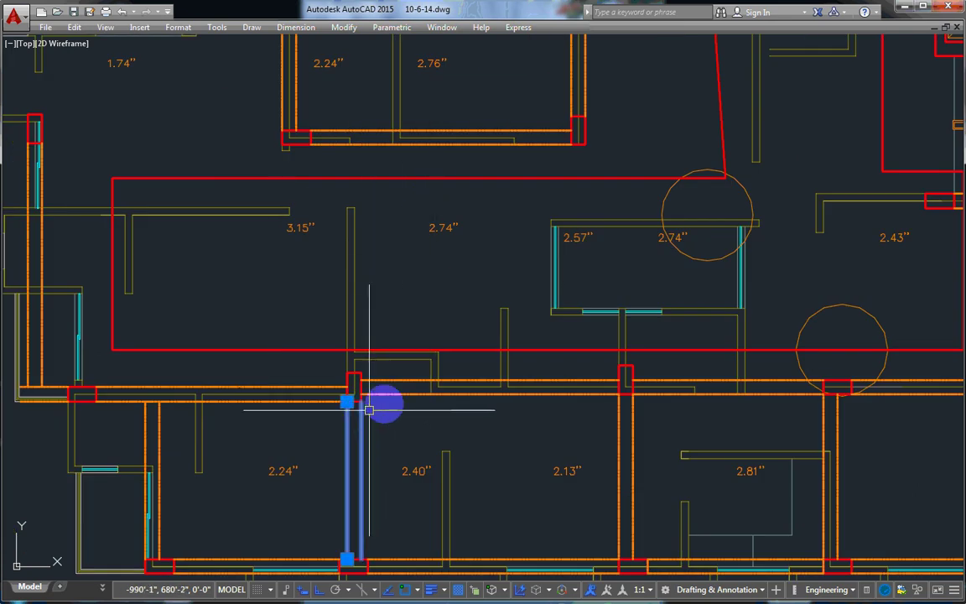
middle_drag(384, 403, 386, 291)
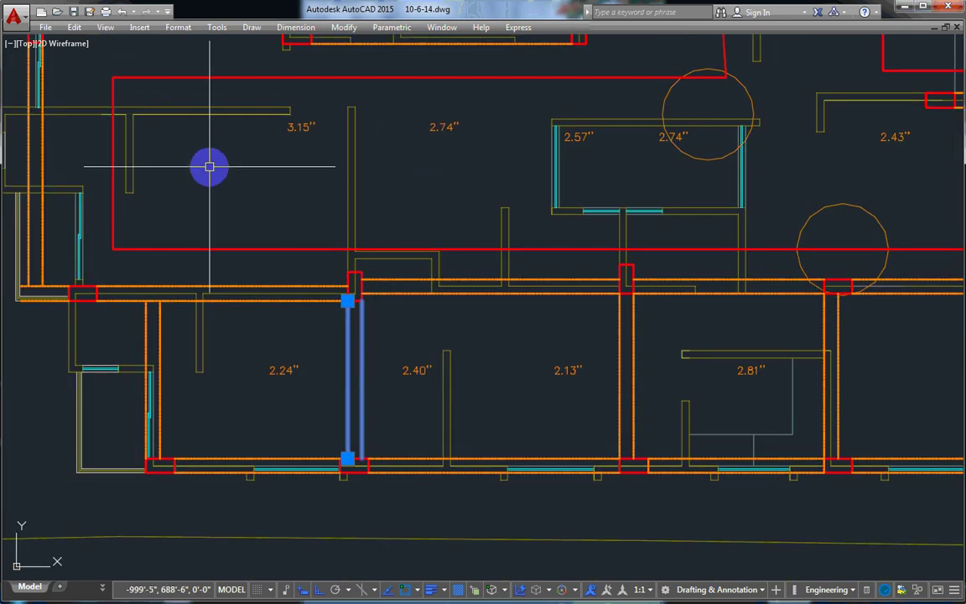
text(mi)
key(Return)
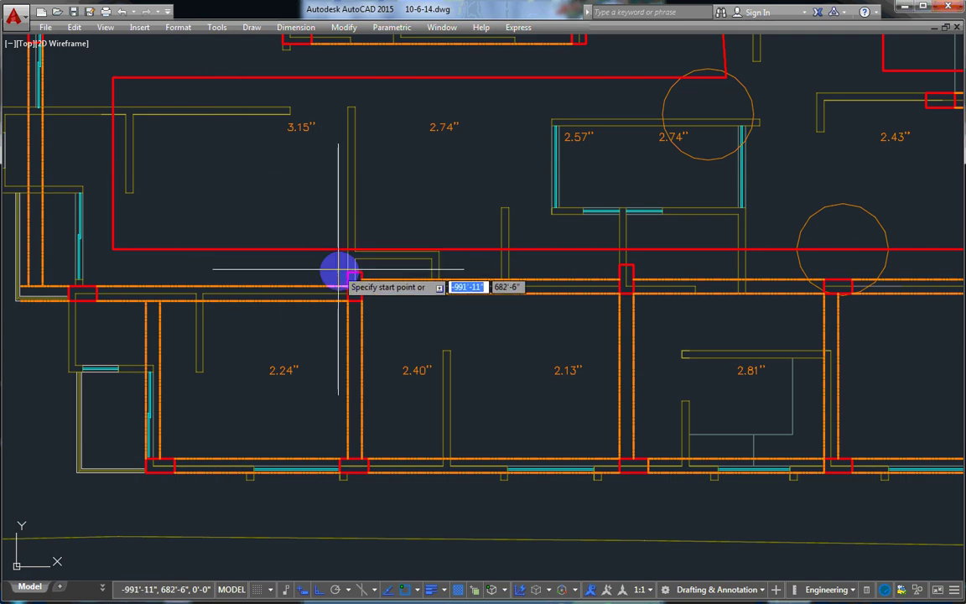
click(346, 271)
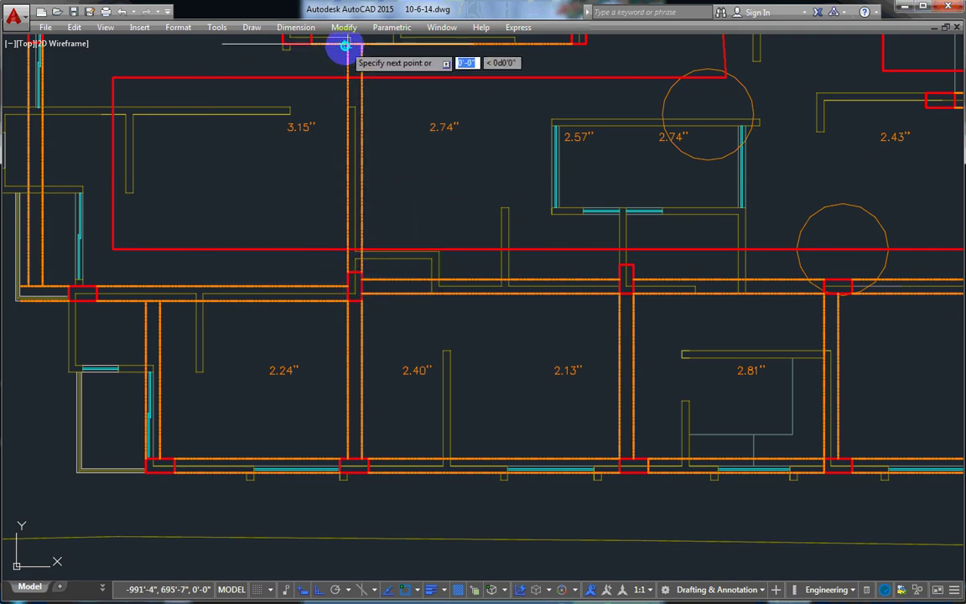
key(Escape)
scroll(393, 254, down, 3)
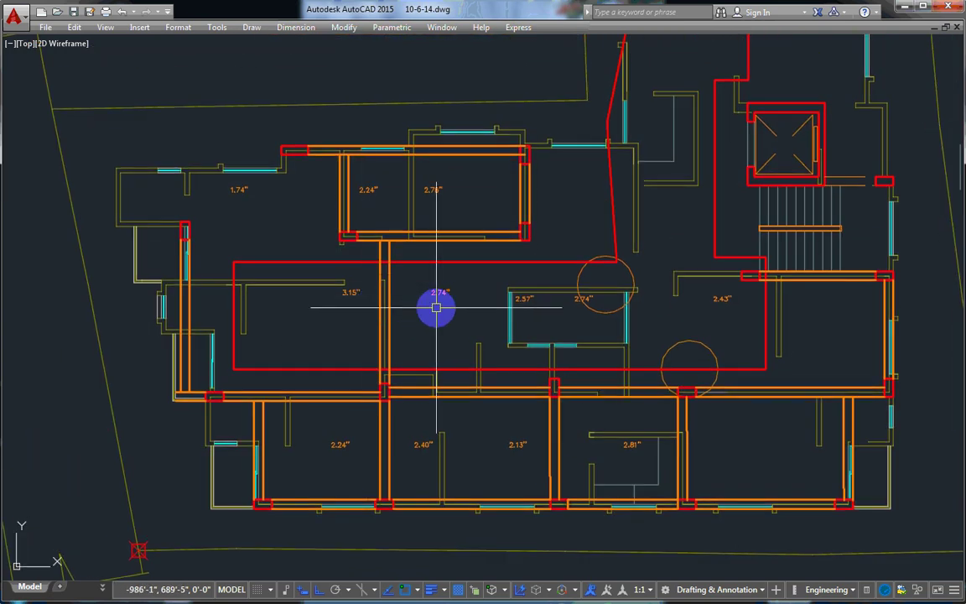
middle_drag(436, 307, 334, 260)
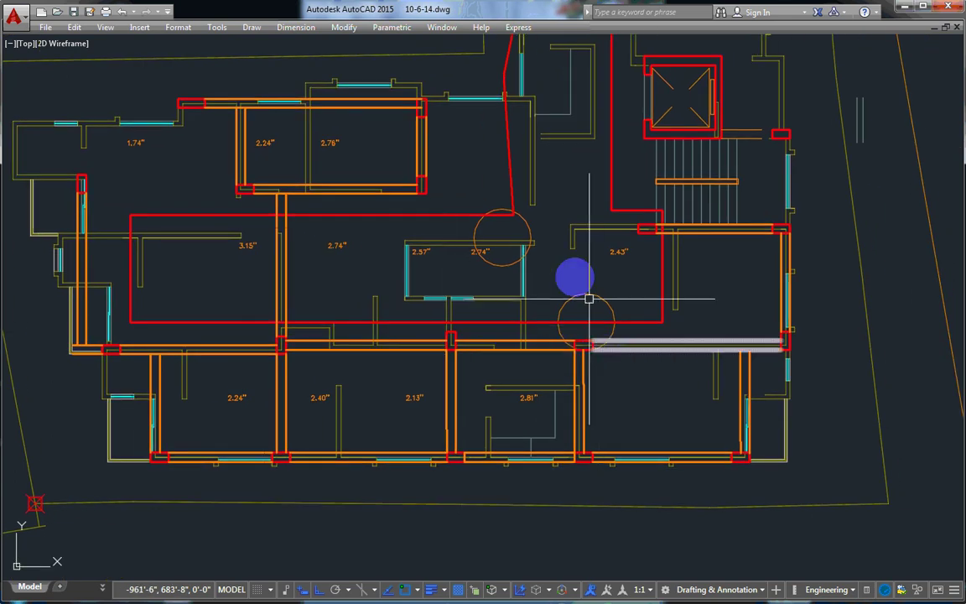
Draw a vertical beam multiline from the upper-right column down to the column beside the lift
middle_drag(693, 352, 696, 440)
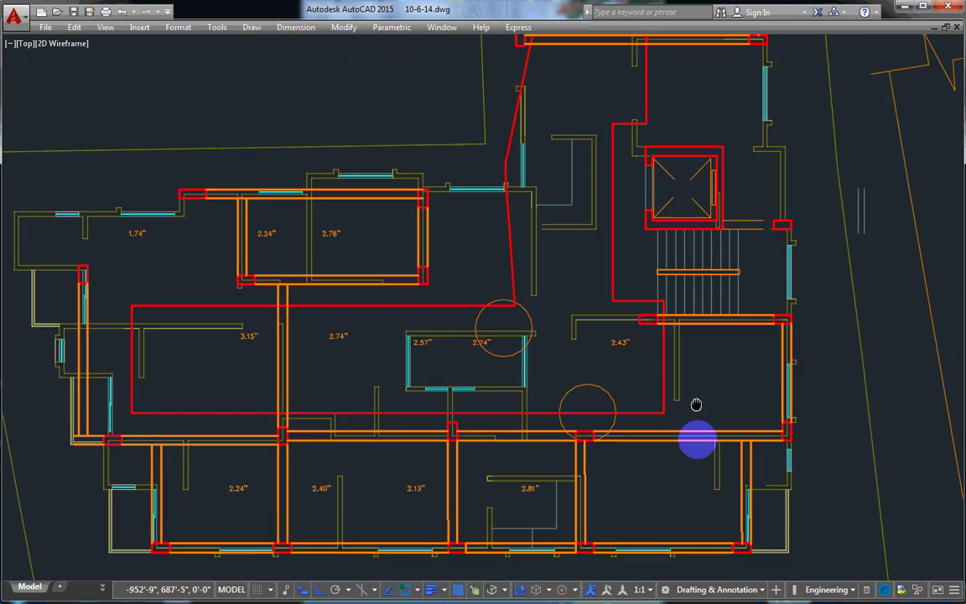
middle_drag(691, 291, 682, 344)
scroll(650, 310, up, 2)
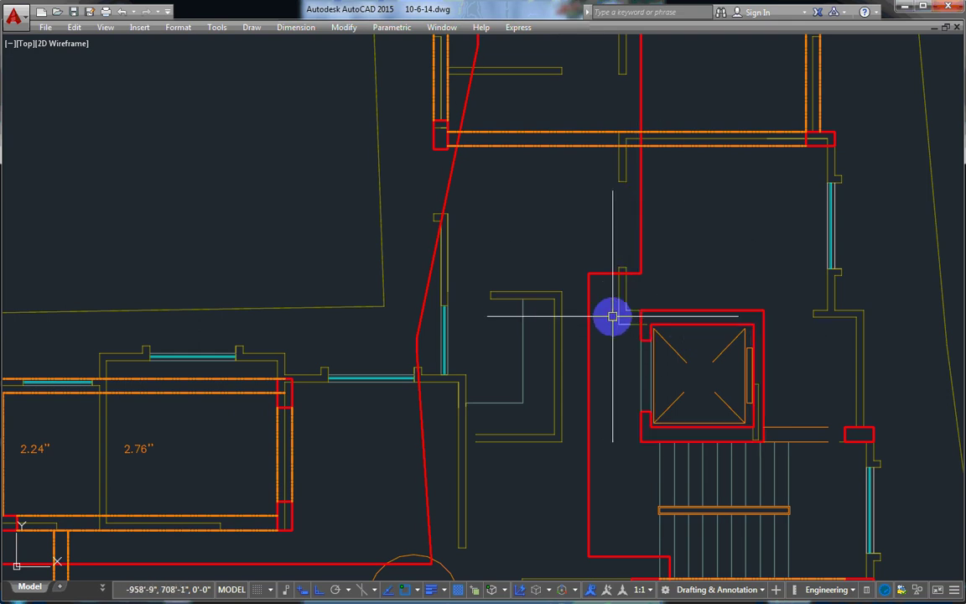
mouse_move(684, 385)
middle_down()
mouse_move(587, 386)
mouse_move(571, 298)
middle_up()
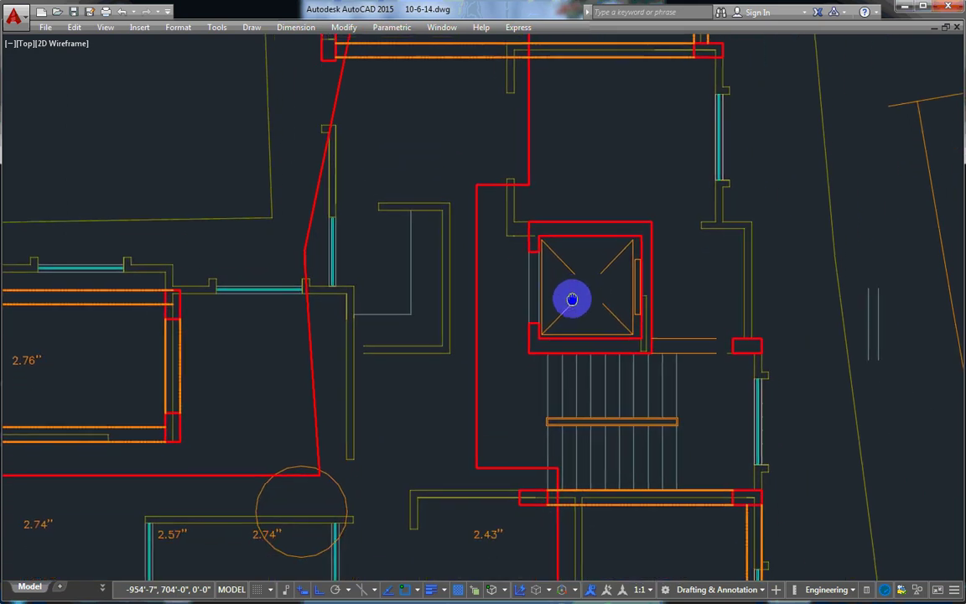
scroll(664, 333, up, 3)
click(609, 302)
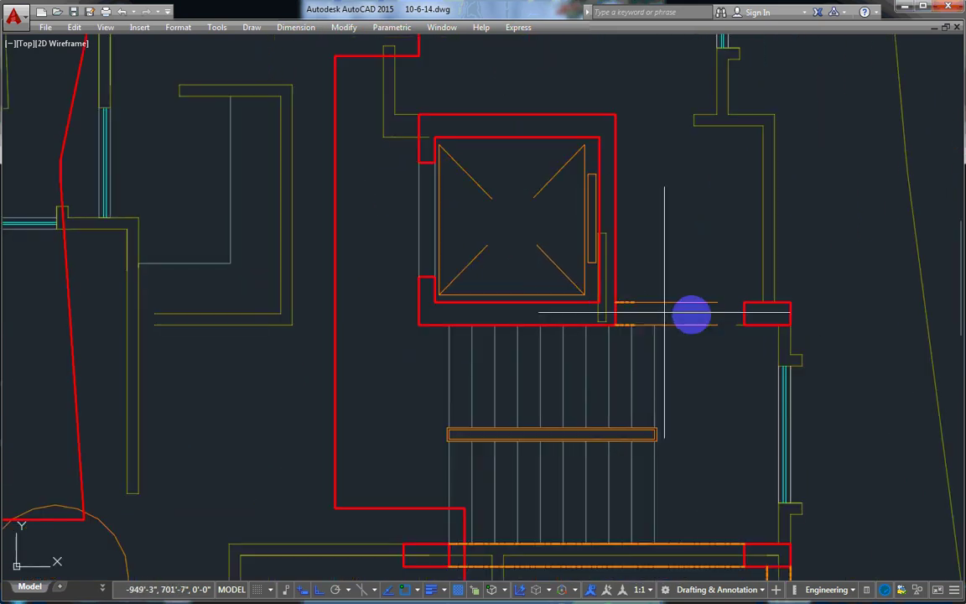
scroll(694, 313, down, 2)
mouse_move(694, 312)
middle_down()
mouse_move(694, 266)
mouse_move(684, 367)
middle_up()
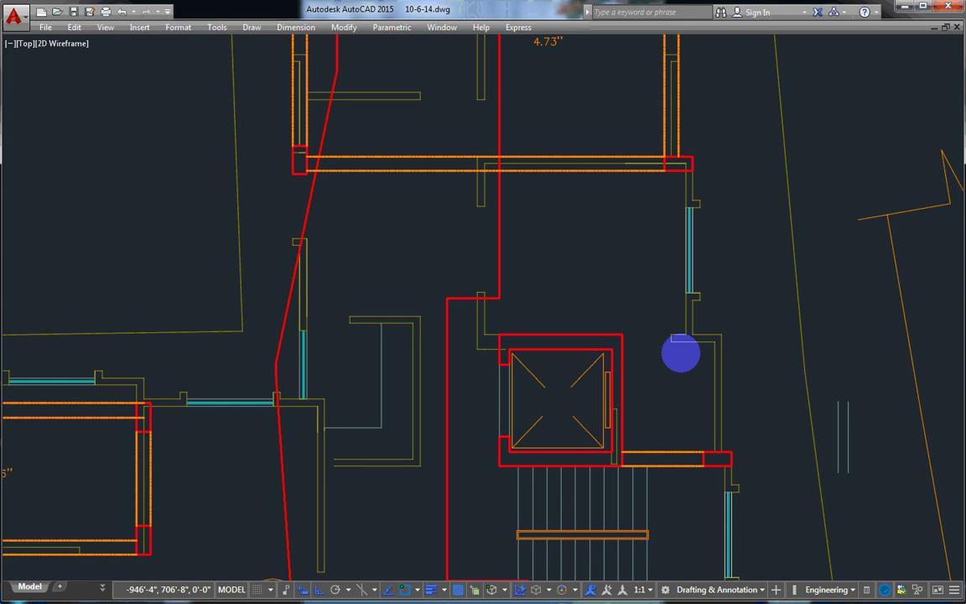
key(Return)
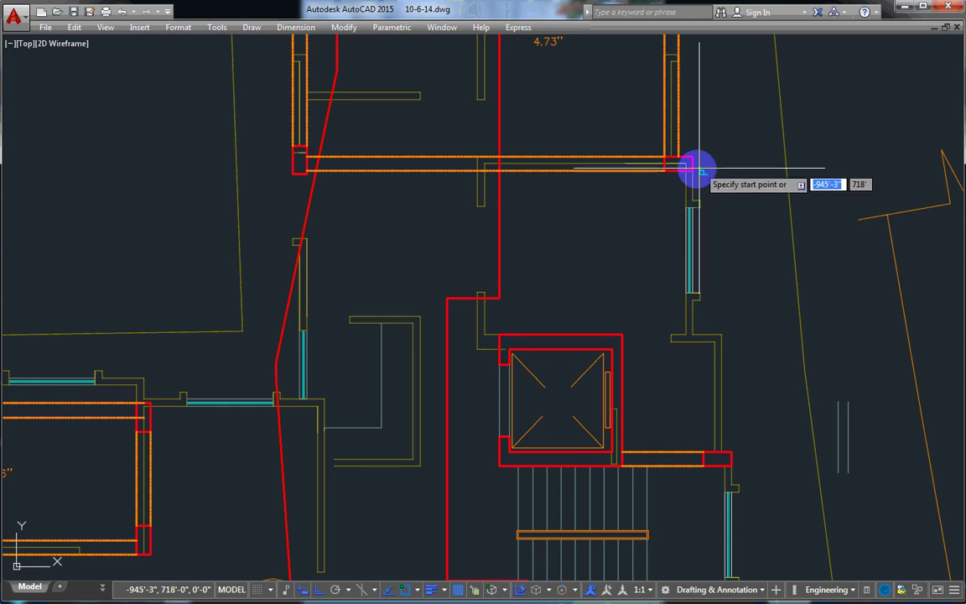
click(692, 167)
click(689, 451)
key(Return)
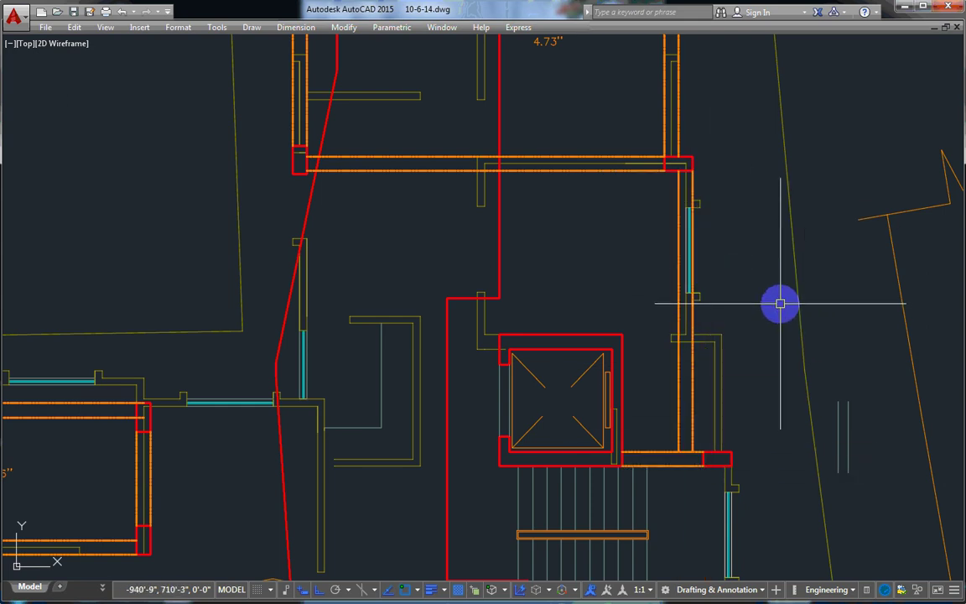
Start a linear dimension at the wall edge, then cancel it
scroll(721, 302, up, 1)
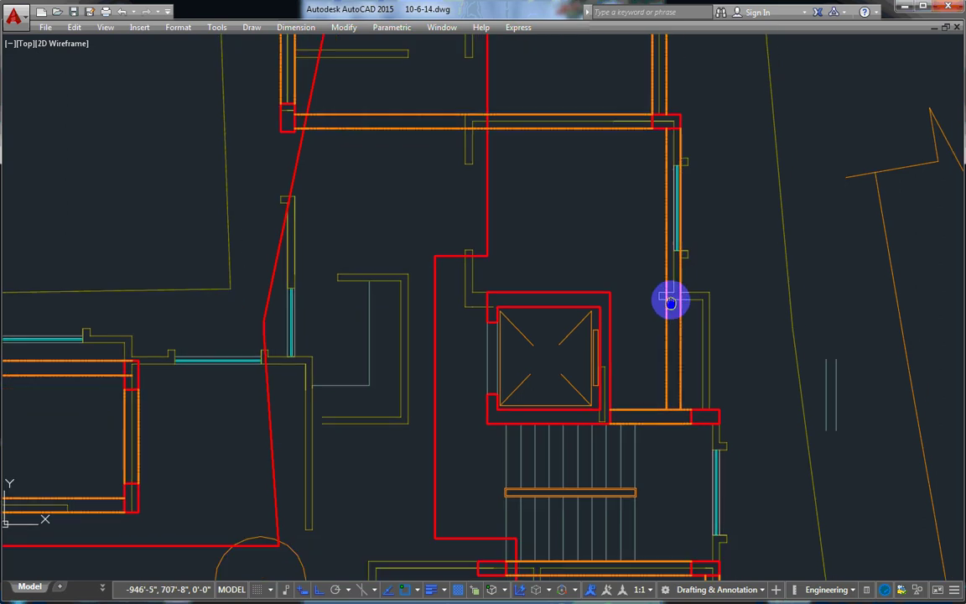
scroll(674, 306, up, 1)
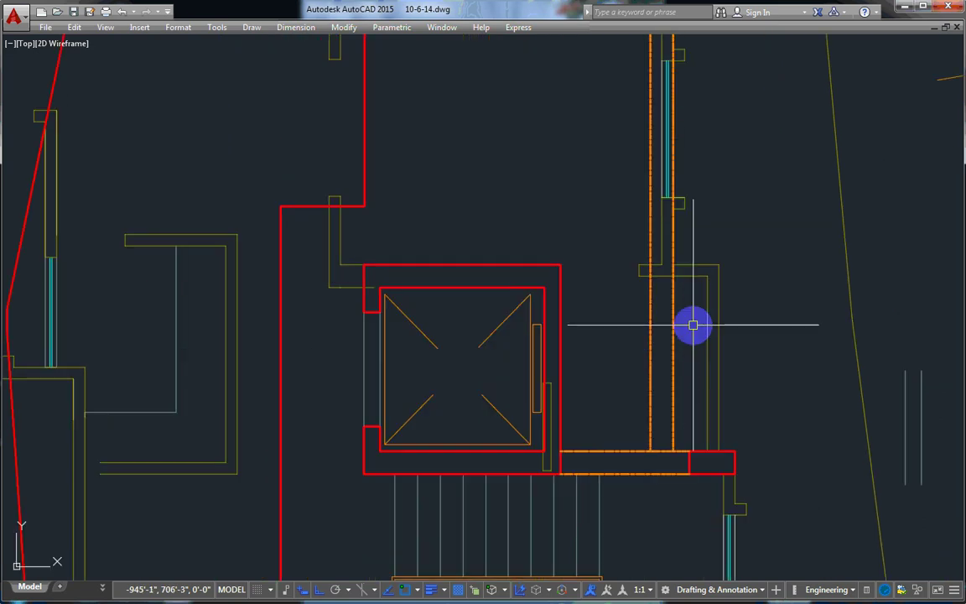
click(293, 28)
click(282, 65)
click(560, 323)
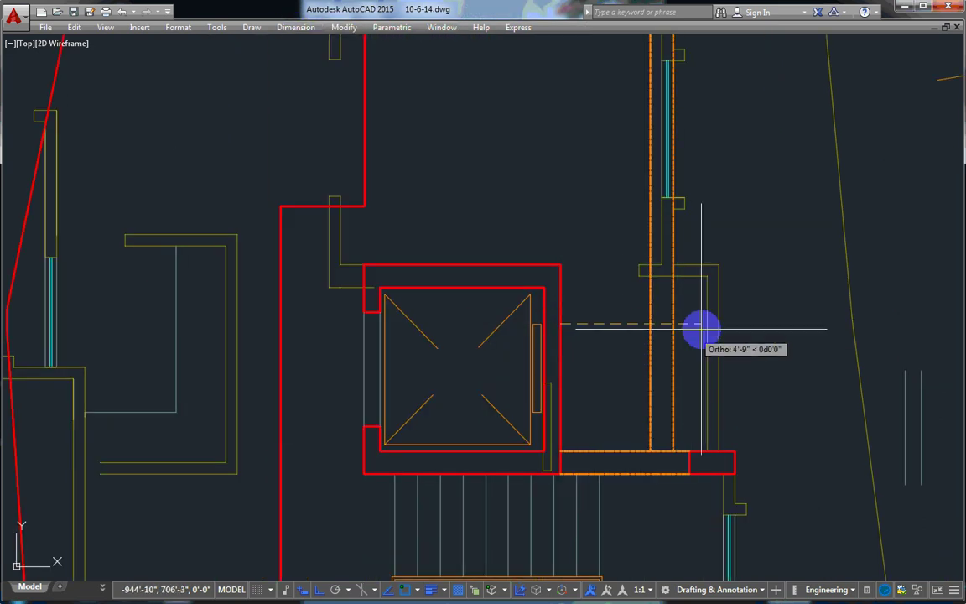
key(Escape)
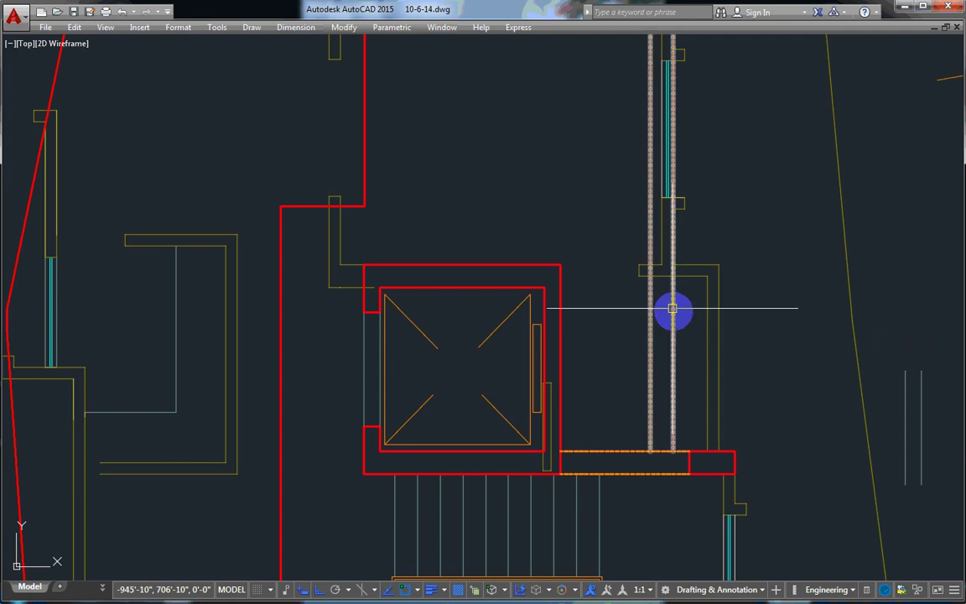
Select the new beam beside the lift and pan around the lift core to check it
click(673, 308)
middle_drag(605, 277, 626, 286)
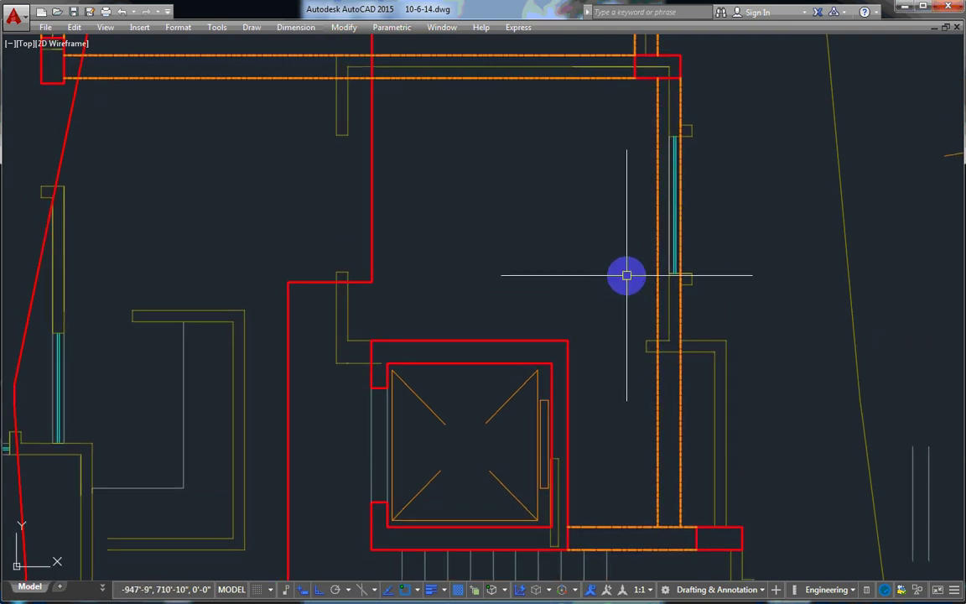
middle_drag(708, 406, 686, 297)
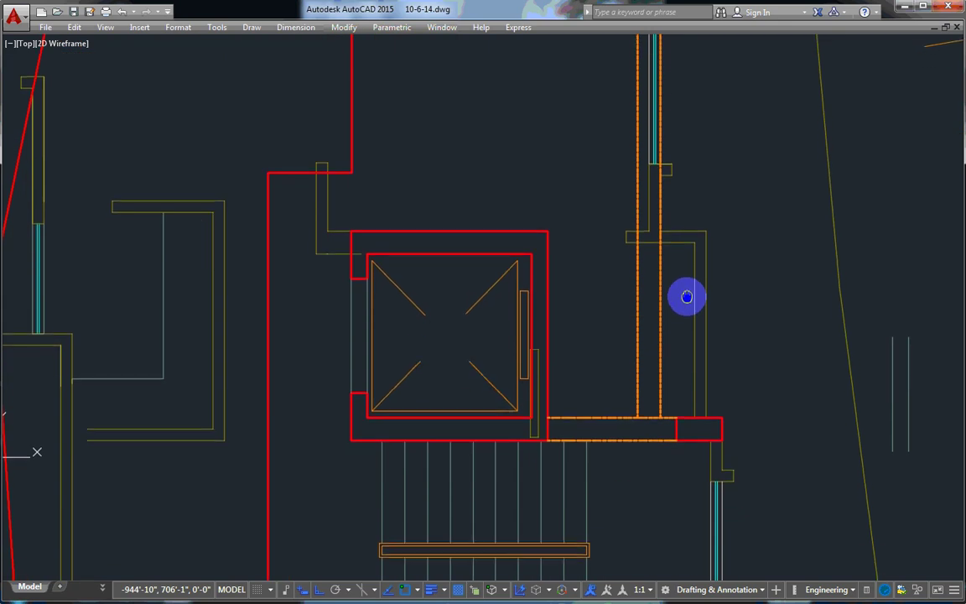
mouse_move(687, 297)
middle_down()
mouse_move(726, 401)
mouse_move(705, 342)
mouse_move(710, 427)
mouse_move(685, 308)
mouse_move(692, 359)
middle_up()
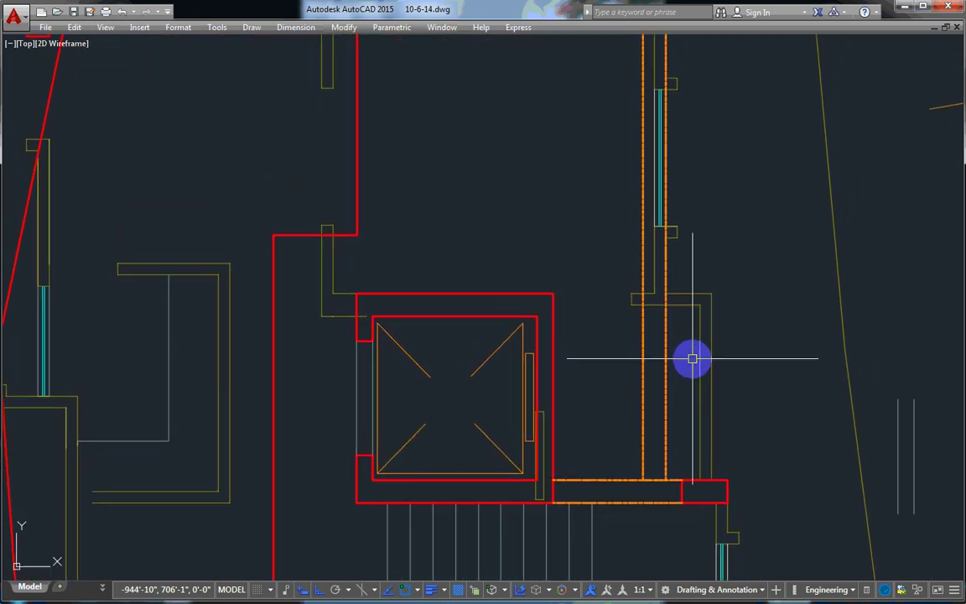
scroll(712, 341, down, 2)
scroll(711, 340, down, 1)
scroll(714, 345, up, 1)
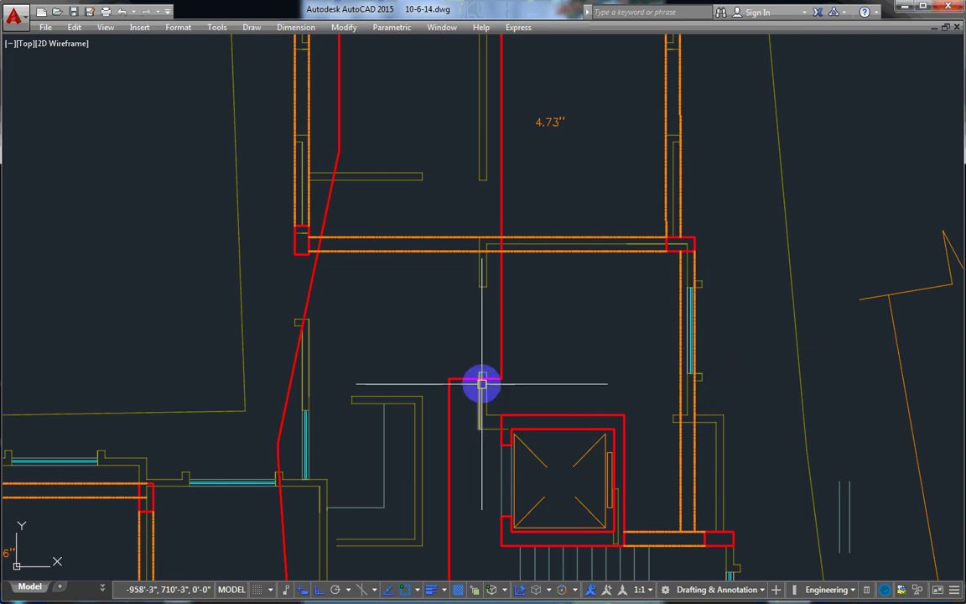
middle_drag(482, 383, 631, 240)
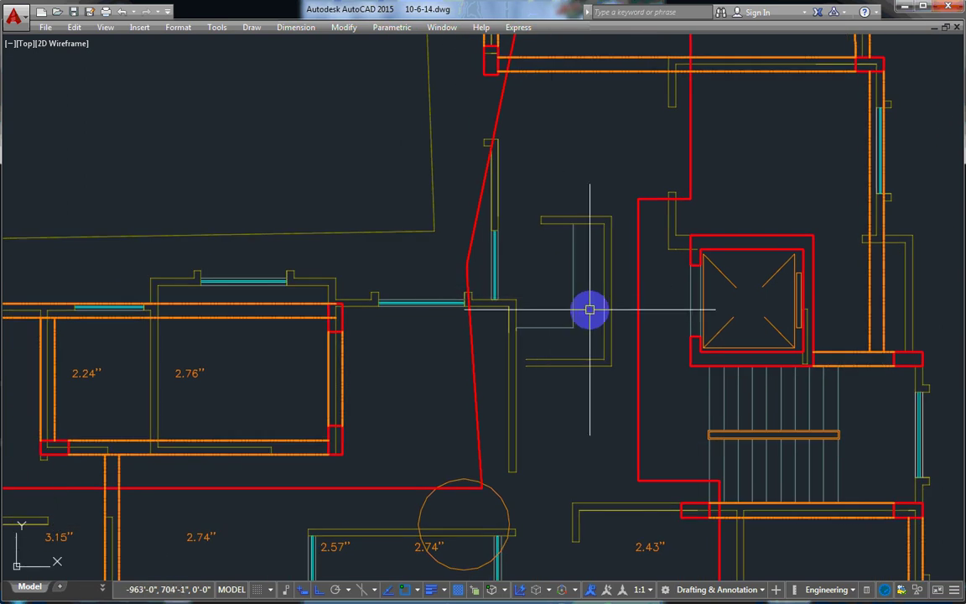
scroll(553, 304, up, 2)
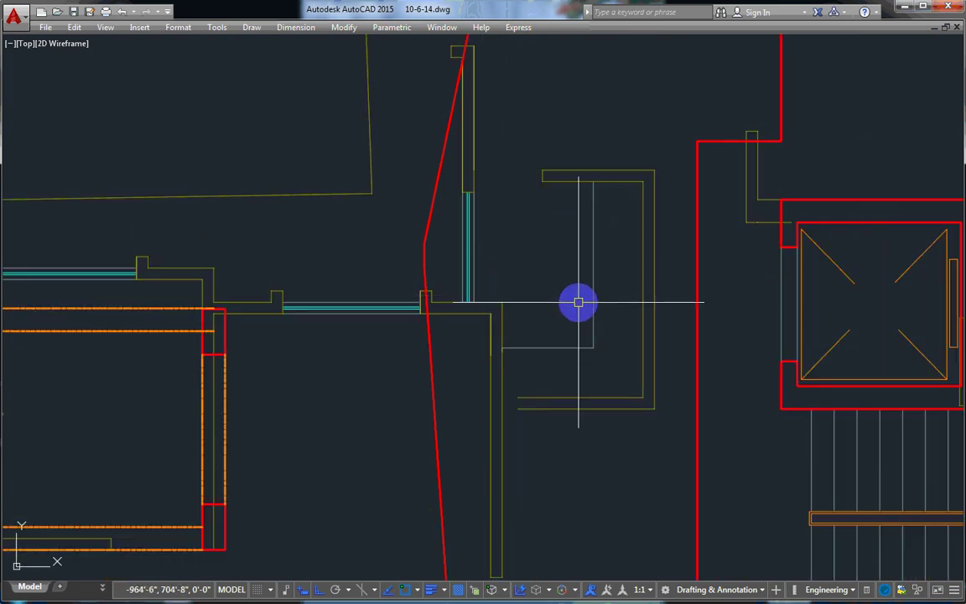
click(299, 32)
click(277, 62)
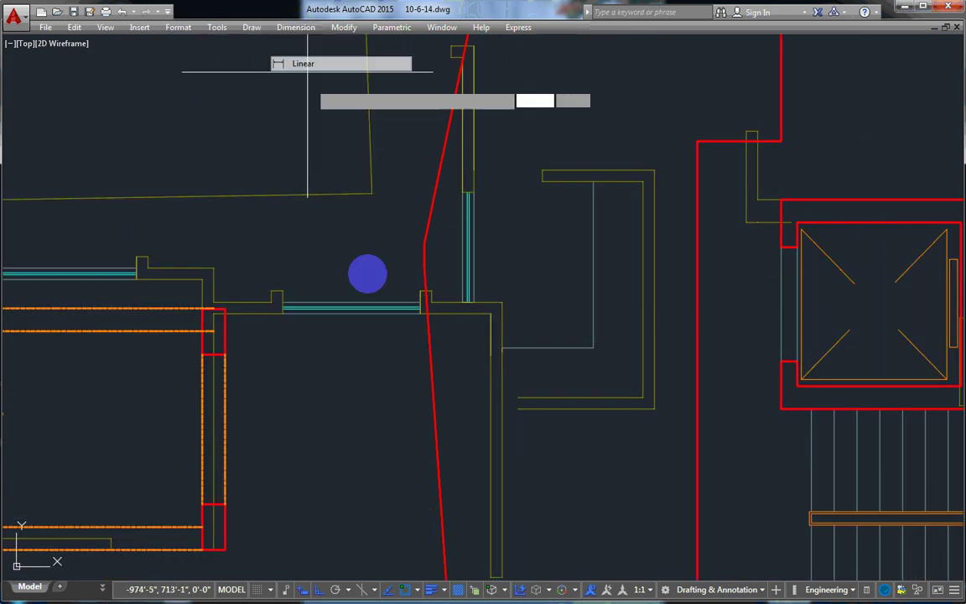
click(500, 301)
click(696, 302)
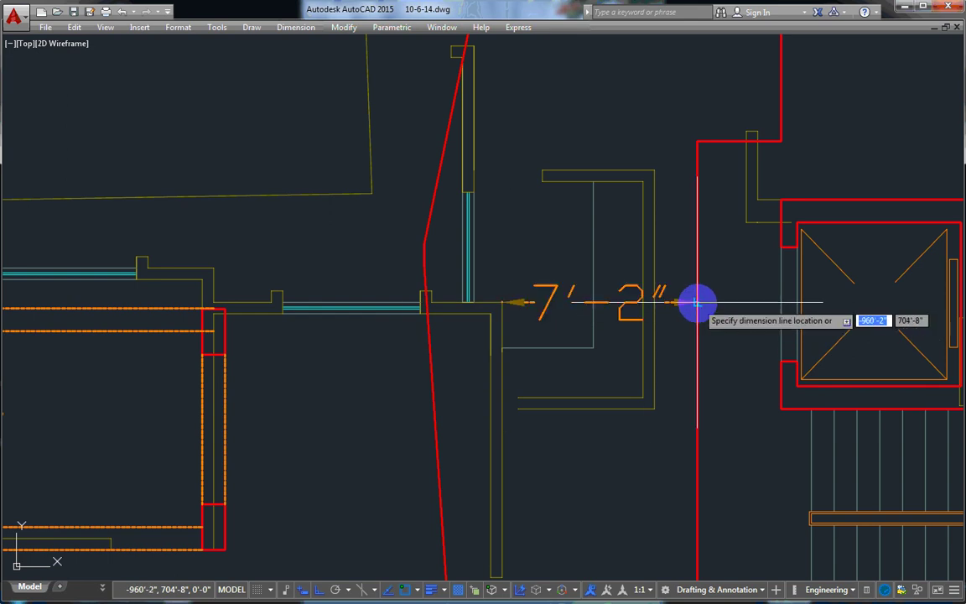
key(Escape)
scroll(604, 285, down, 4)
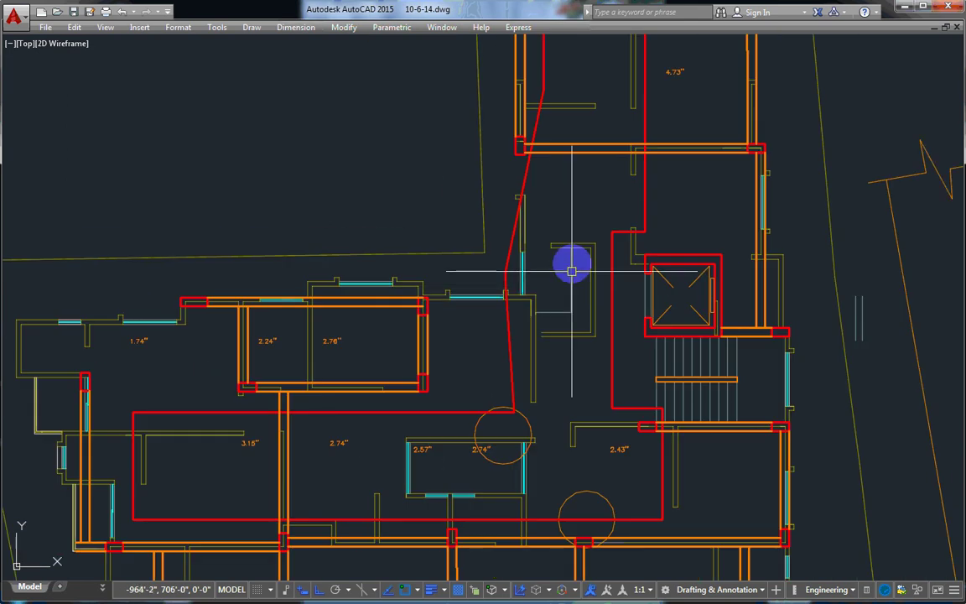
scroll(570, 323, up, 1)
scroll(549, 339, up, 2)
scroll(545, 344, up, 2)
key(Return)
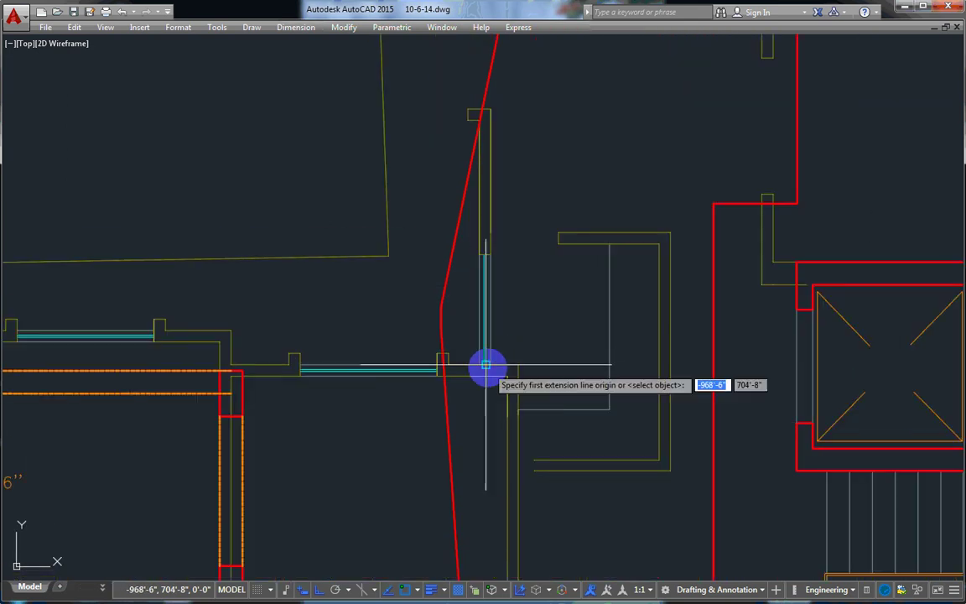
click(486, 365)
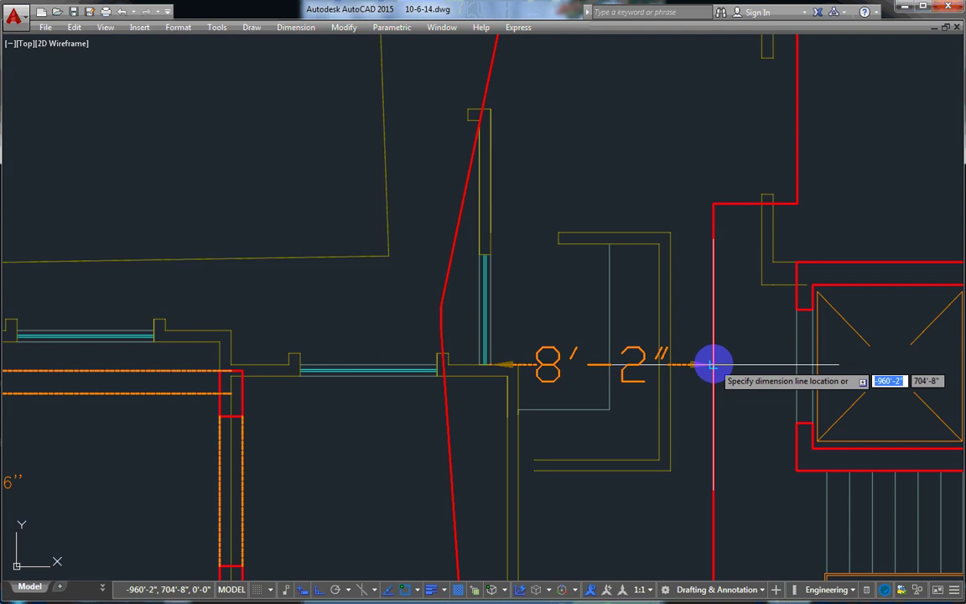
key(Escape)
Copy the red column at the wall corner, using its corner as base point
scroll(269, 377, up, 3)
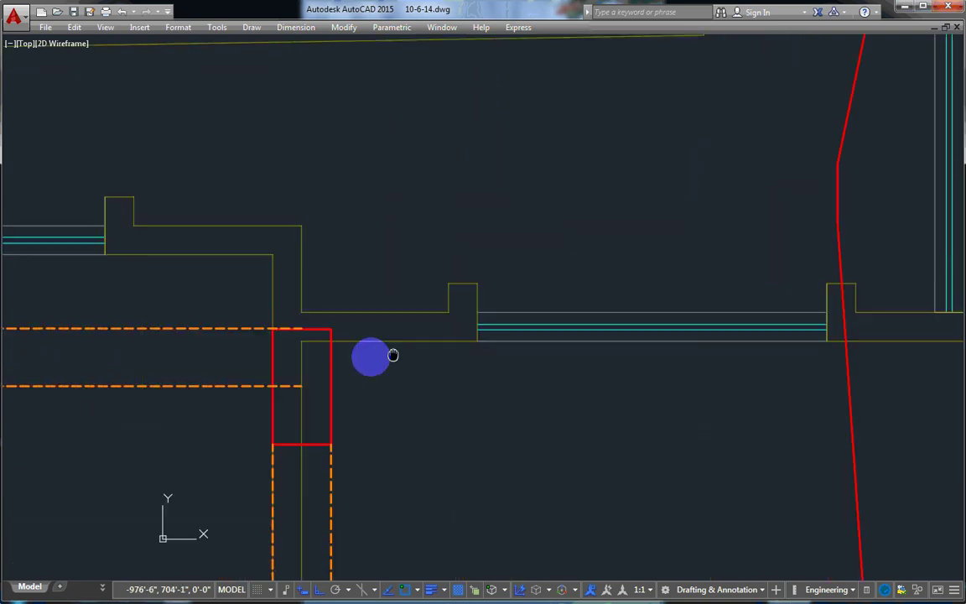
click(323, 366)
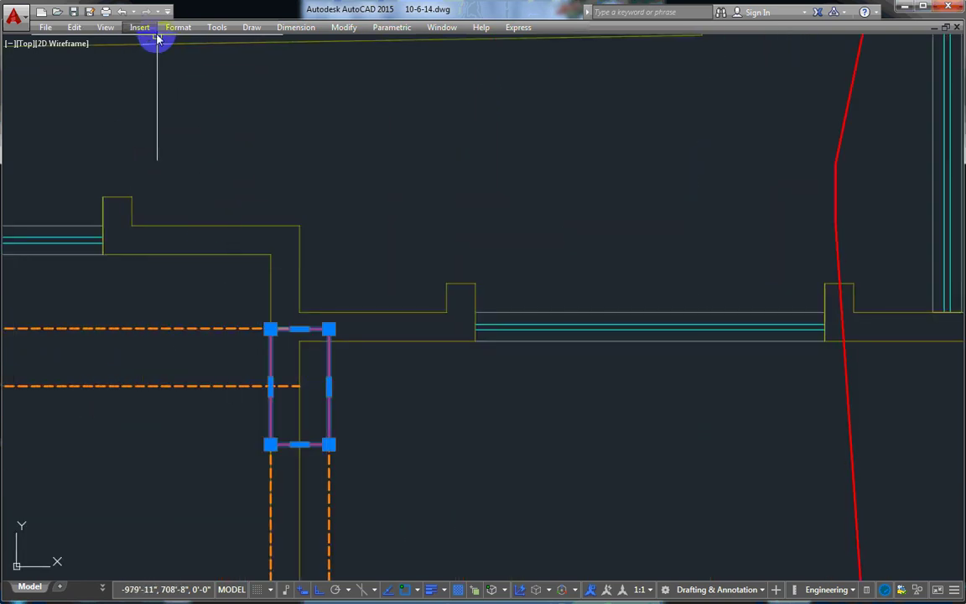
text(co)
key(Return)
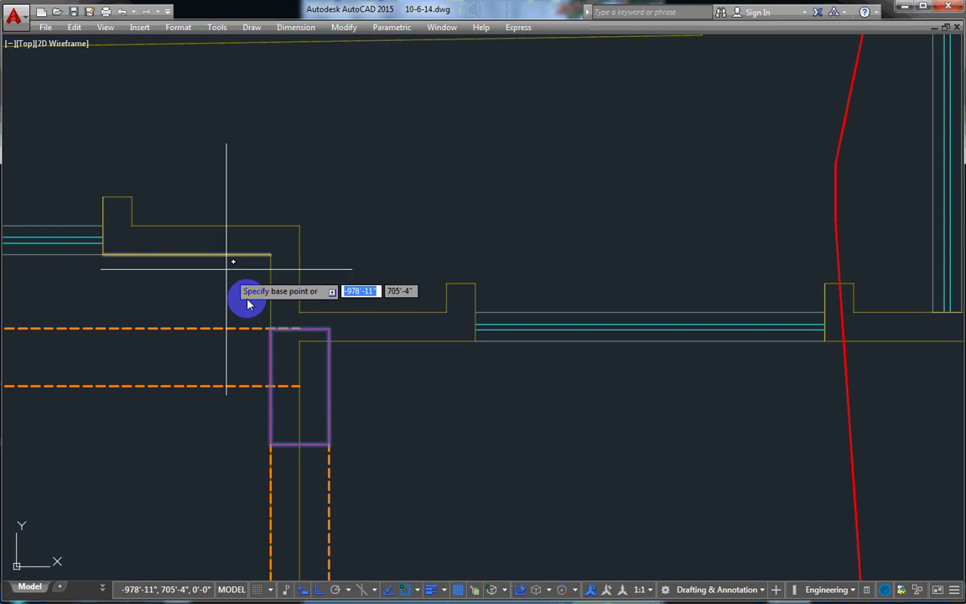
click(270, 328)
Place the column copy at the wall junction beside the window, right of the 2.76 room
middle_drag(850, 321, 556, 370)
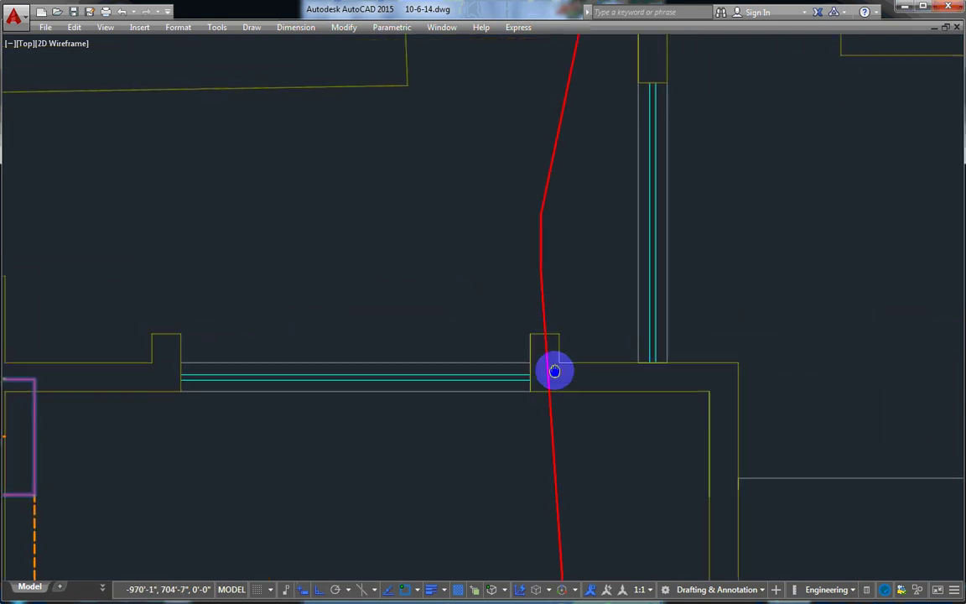
scroll(488, 342, down, 2)
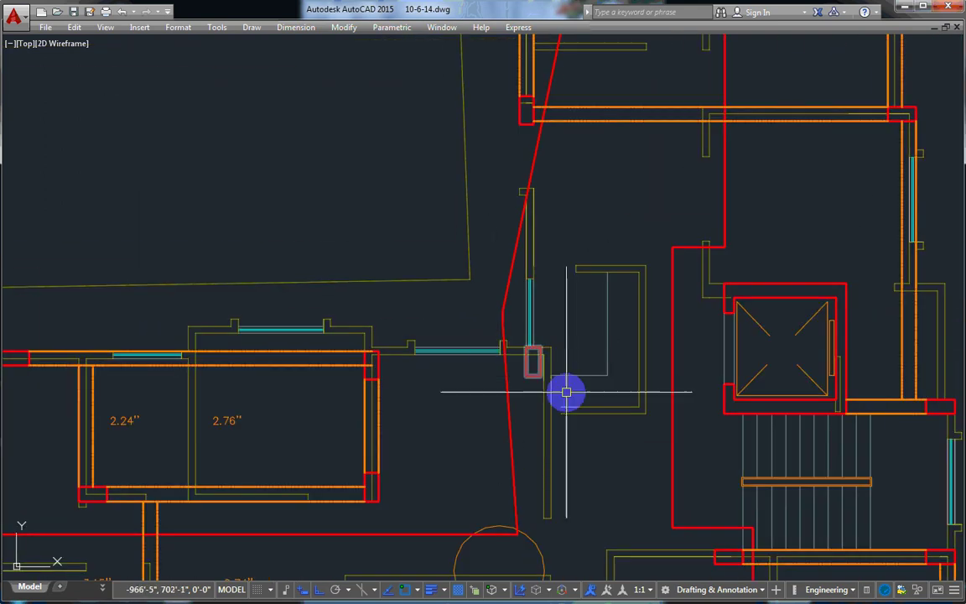
middle_drag(693, 427, 683, 405)
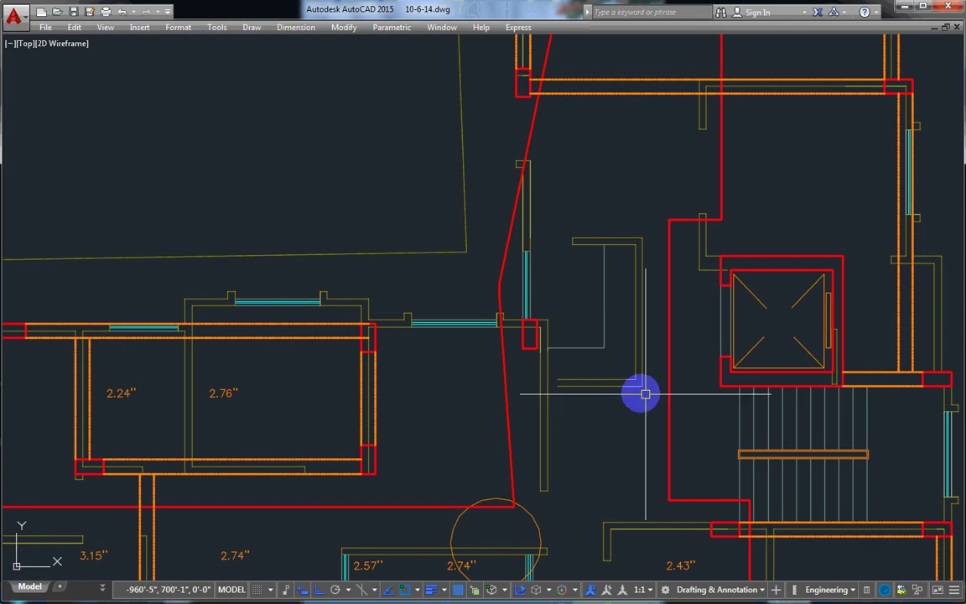
scroll(541, 346, up, 2)
middle_drag(536, 345, 549, 373)
scroll(549, 373, up, 1)
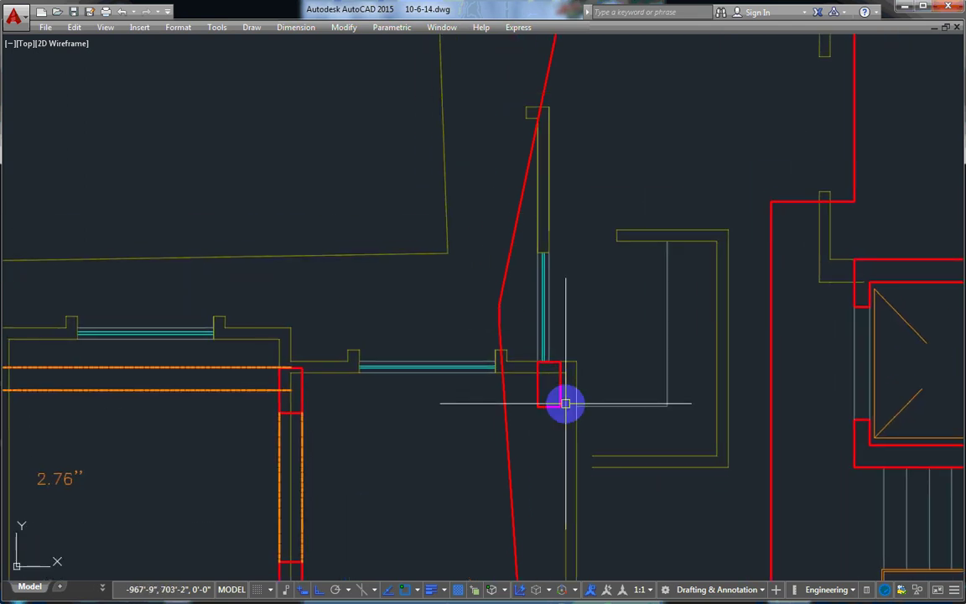
scroll(565, 401, up, 1)
click(555, 407)
scroll(537, 369, down, 2)
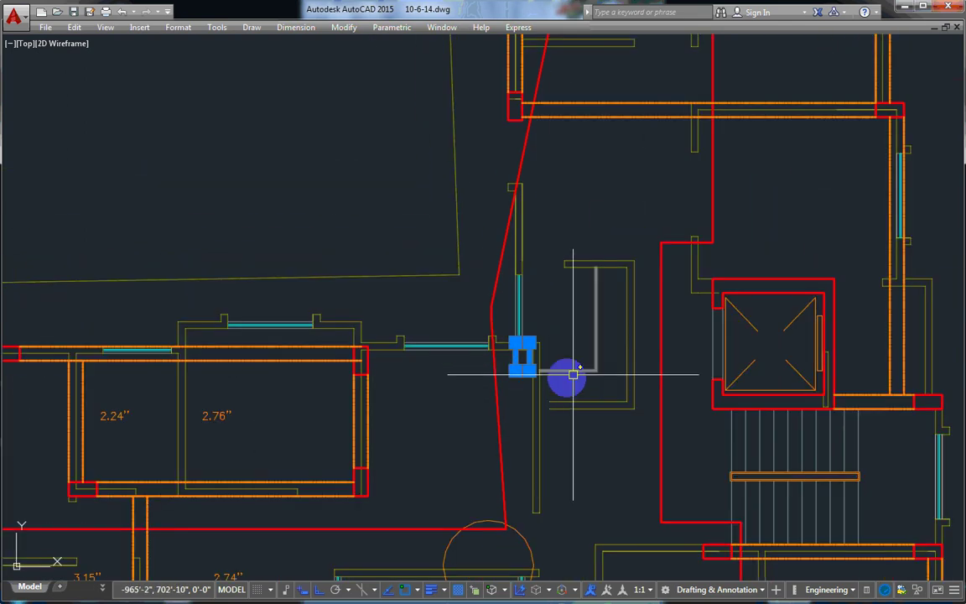
scroll(532, 356, up, 1)
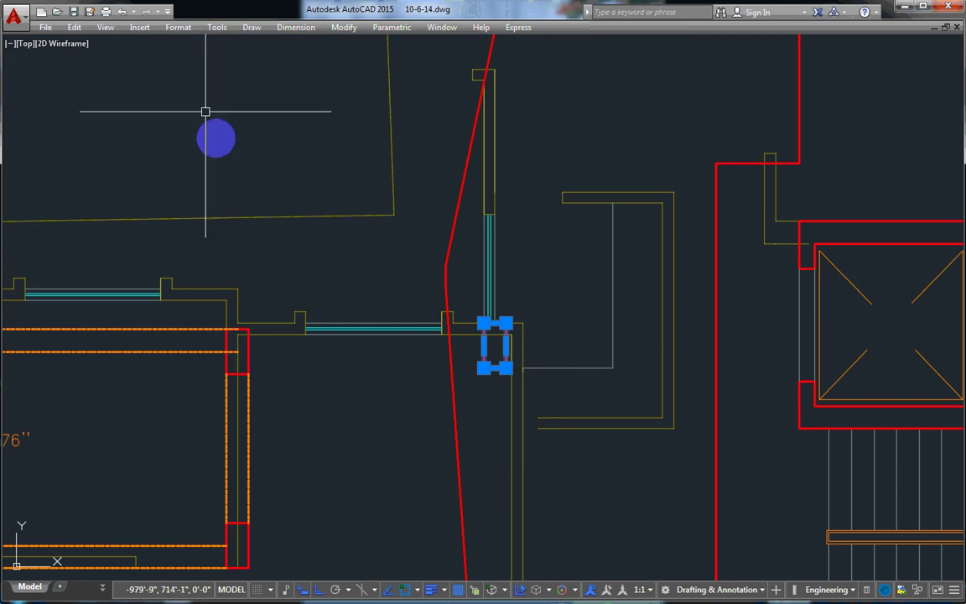
scroll(392, 204, down, 2)
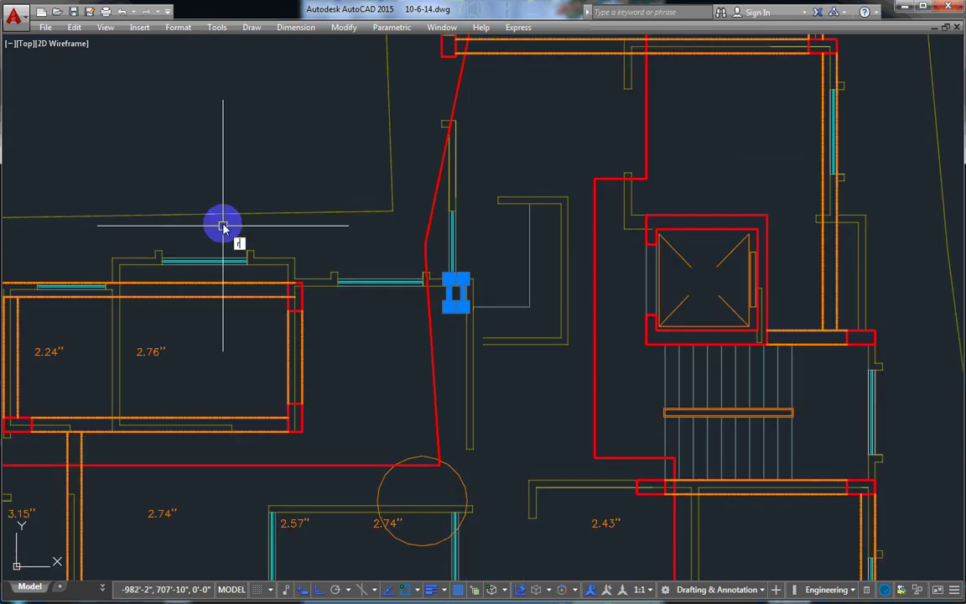
Rotate the new red column 90° with RO
text(ro)
key(Return)
scroll(457, 286, up, 2)
scroll(453, 285, up, 2)
click(449, 287)
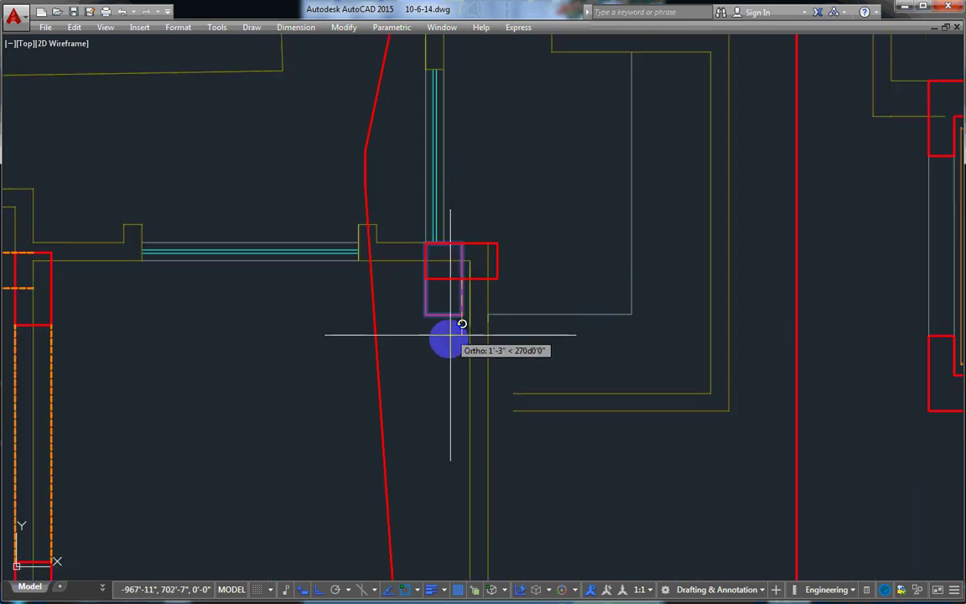
click(447, 348)
scroll(483, 265, up, 2)
Move the rotated column flush into the wall corner beside the window
click(505, 284)
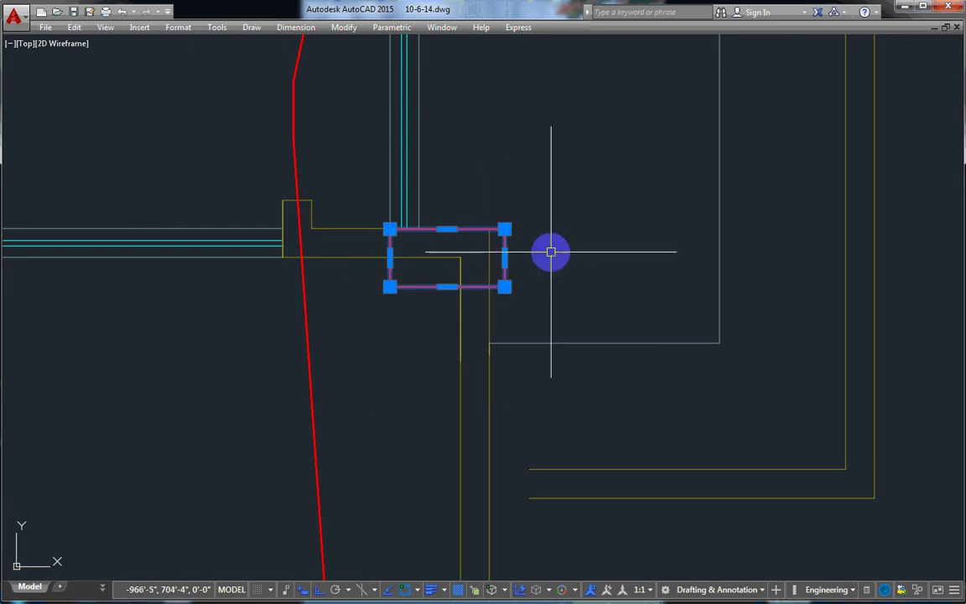
text(m)
key(Return)
scroll(518, 236, up, 3)
click(487, 237)
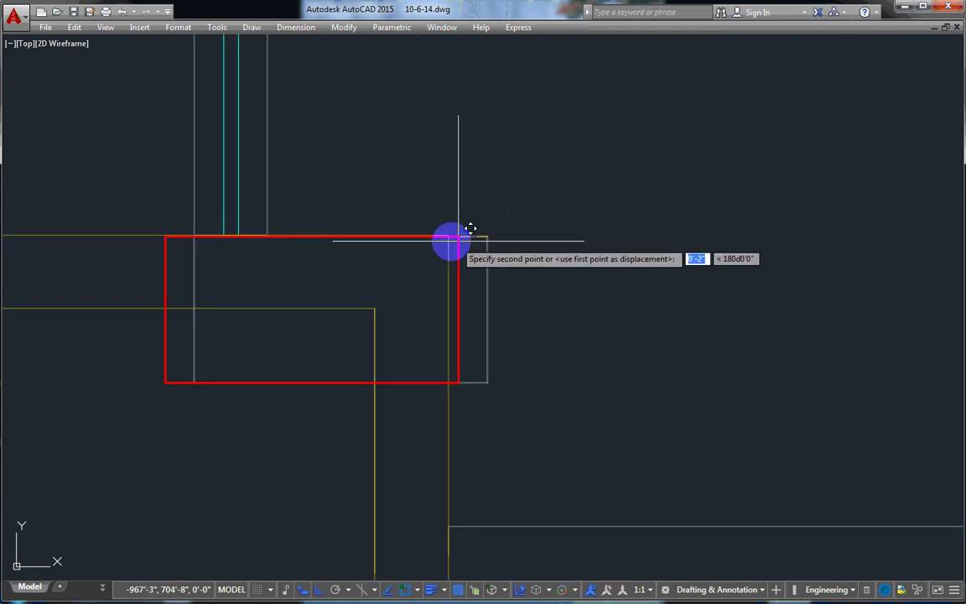
scroll(444, 228, up, 4)
scroll(431, 219, down, 1)
scroll(503, 222, down, 3)
scroll(548, 227, down, 3)
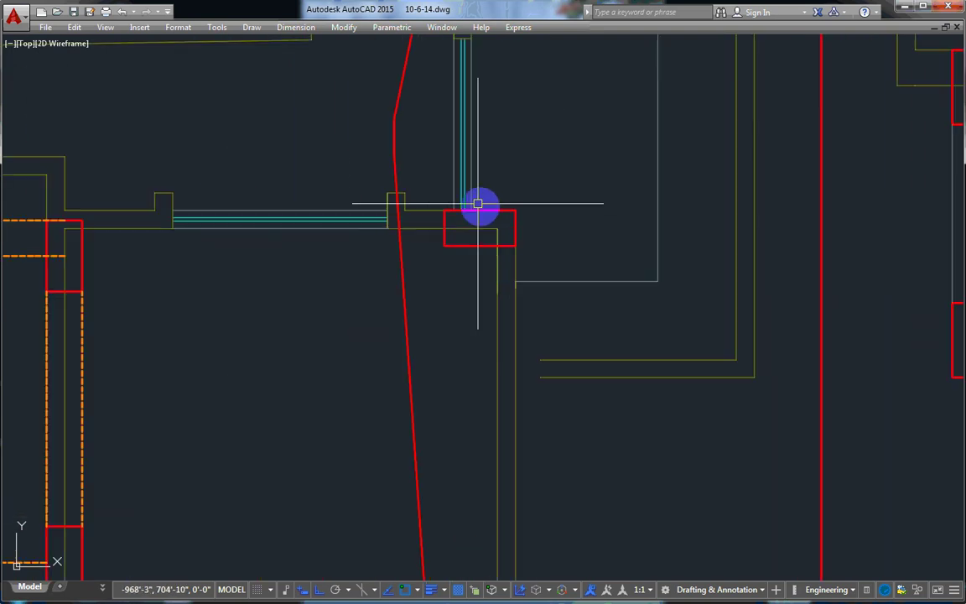
middle_drag(476, 209, 488, 327)
scroll(489, 327, down, 3)
middle_drag(457, 215, 483, 208)
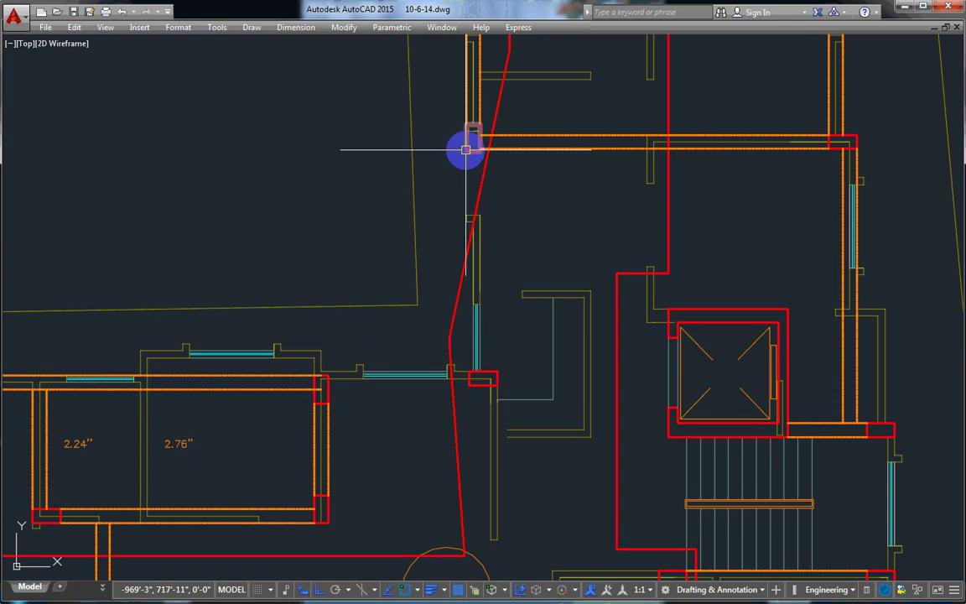
middle_drag(465, 149, 463, 218)
Select the vertical orange beam on the 4.73 room's left wall
click(485, 207)
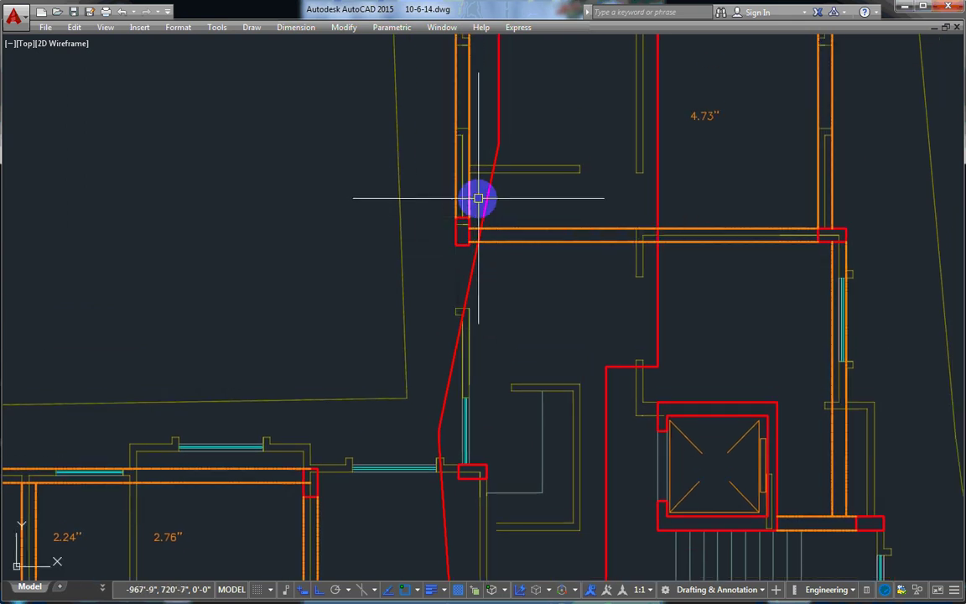
click(470, 195)
middle_drag(517, 220, 513, 301)
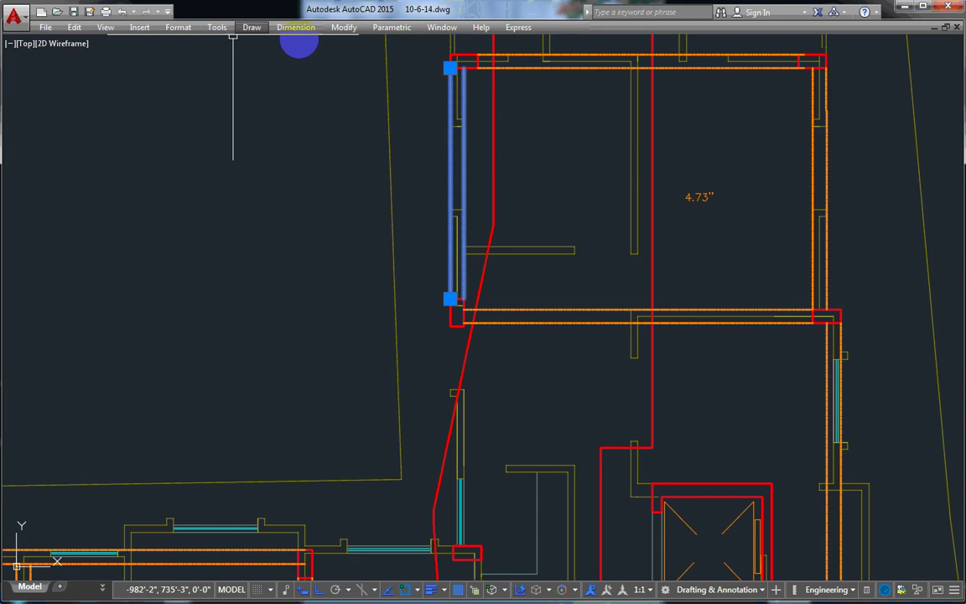
Copy the left-wall vertical beam from its top end down to the new column by the window
click(337, 29)
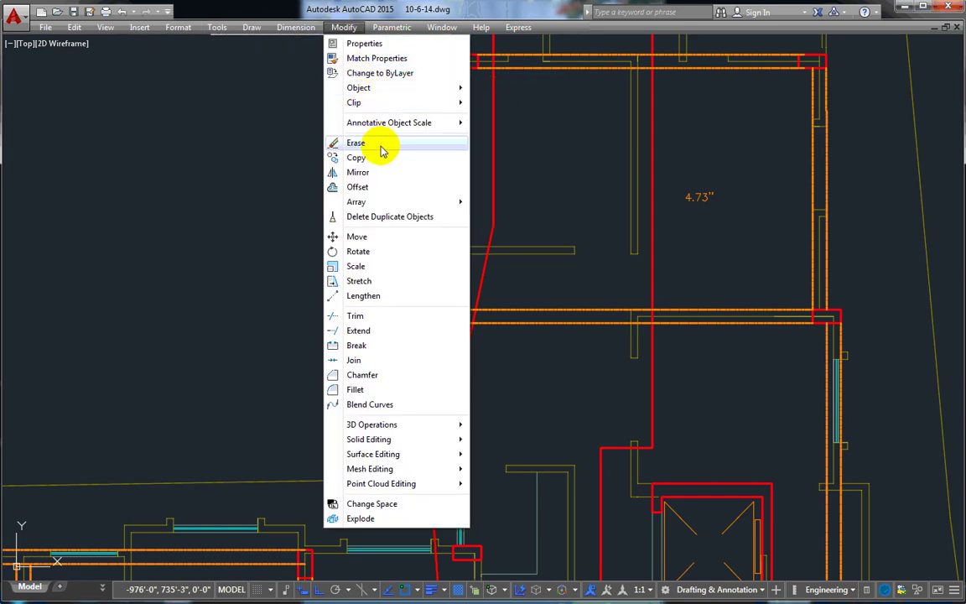
click(417, 157)
click(449, 68)
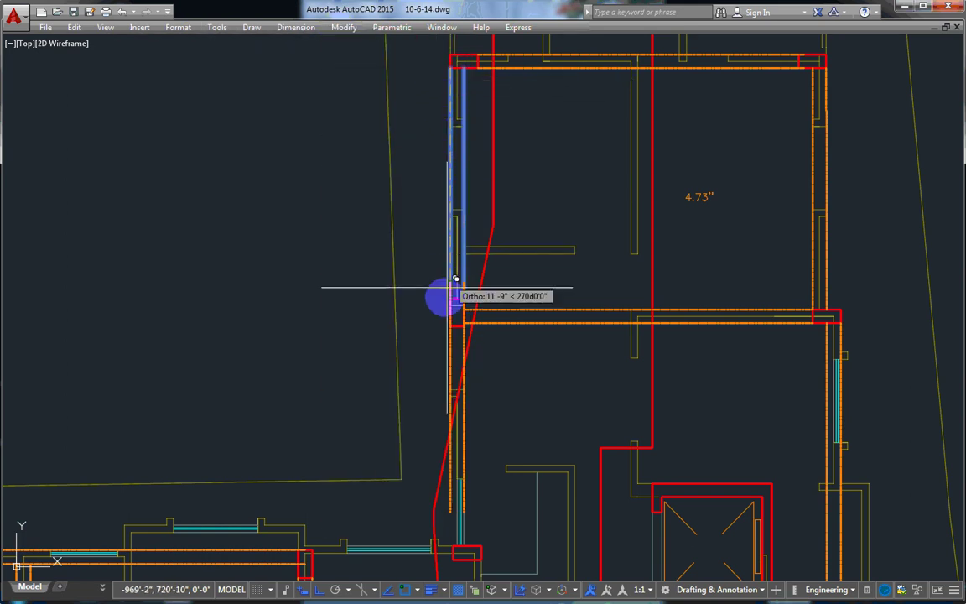
scroll(453, 324, up, 3)
scroll(390, 379, up, 2)
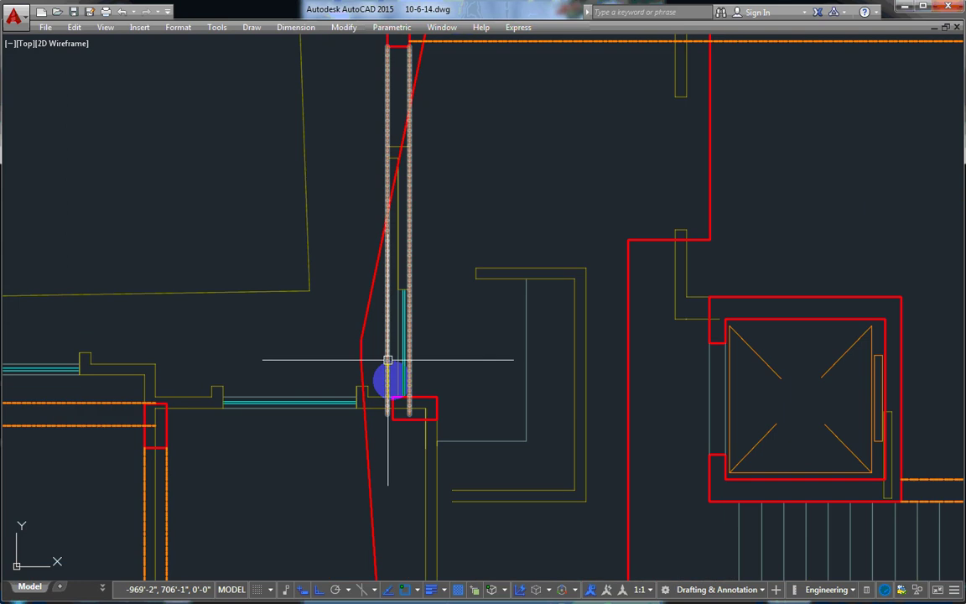
scroll(400, 382, up, 2)
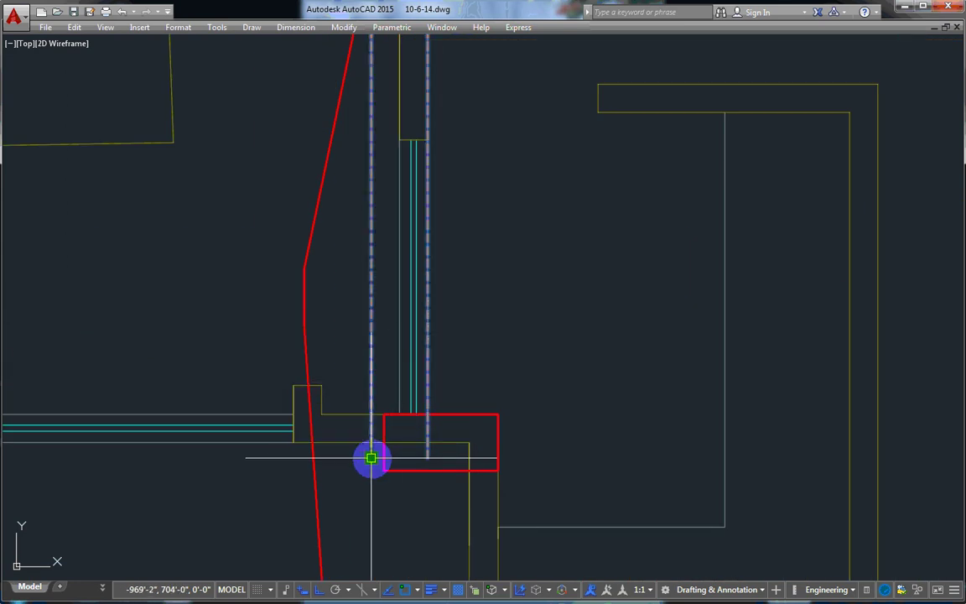
scroll(497, 360, down, 3)
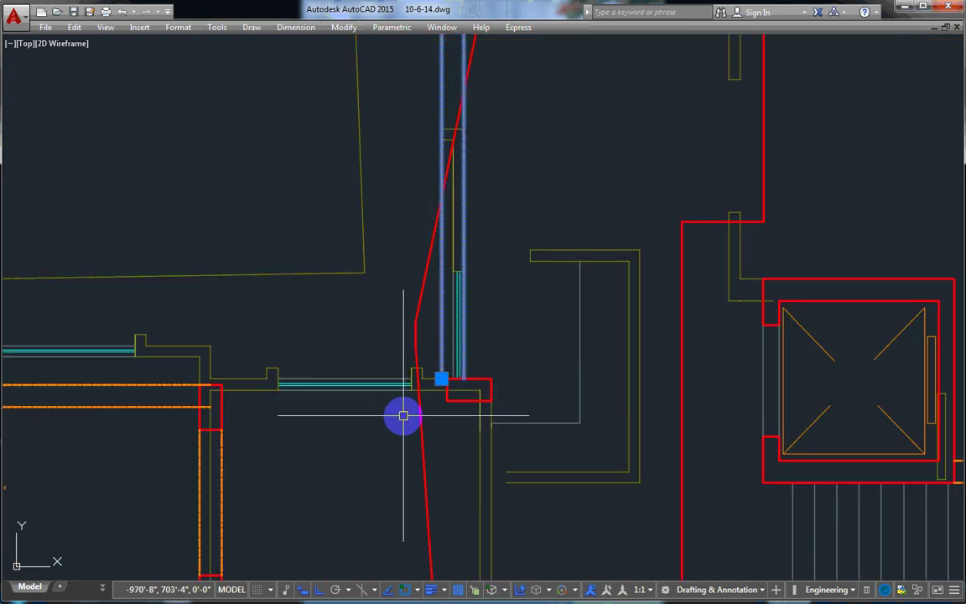
key(Escape)
middle_drag(298, 410, 403, 344)
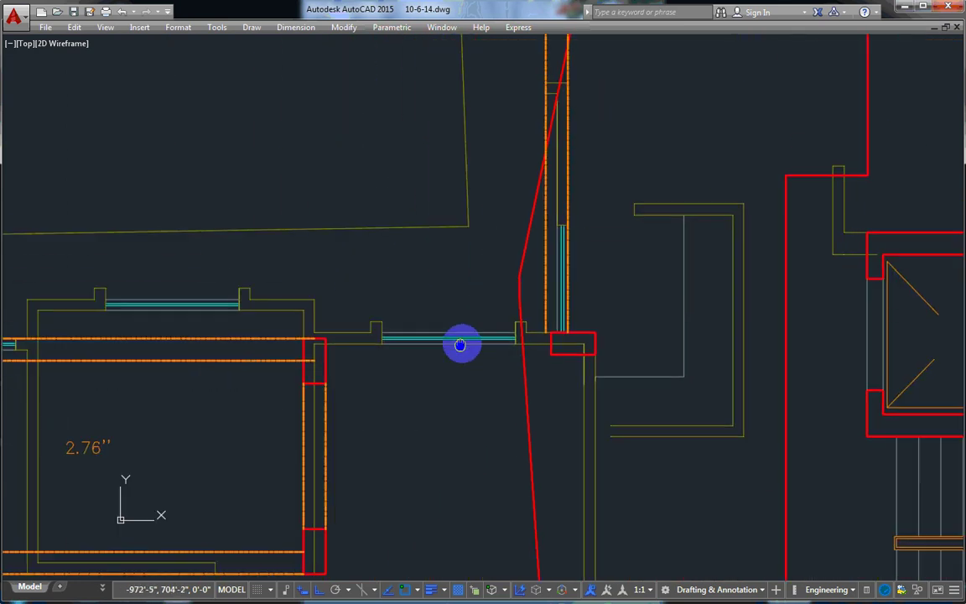
scroll(394, 339, up, 2)
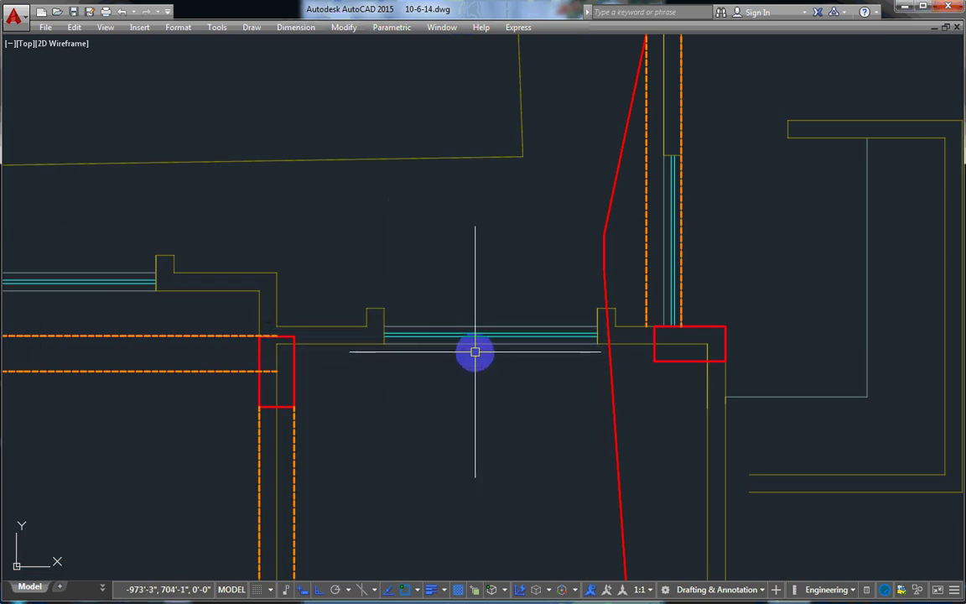
Move the window-side column left so it sits under the vertical beam at the wall corner
middle_drag(608, 373, 559, 367)
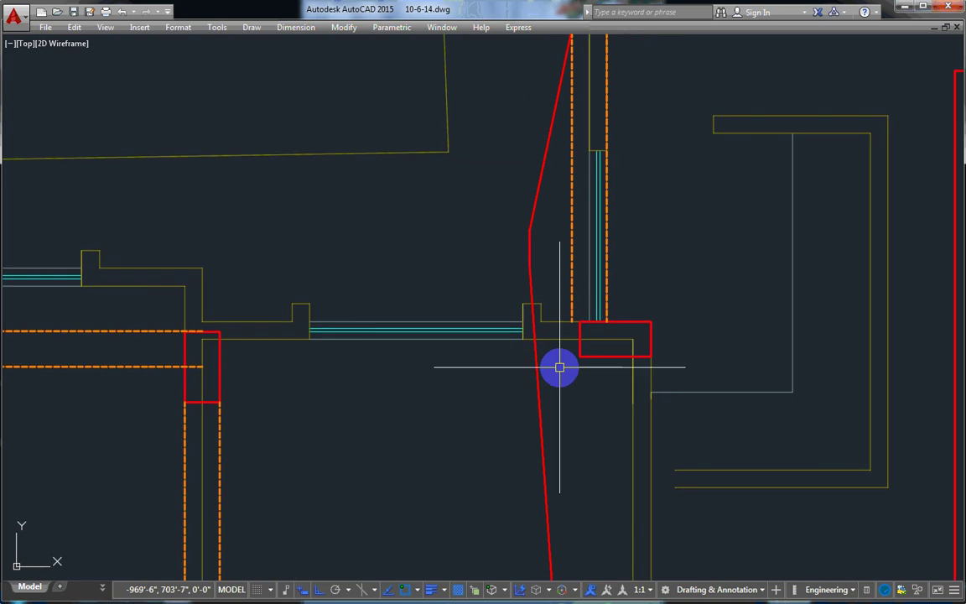
click(580, 351)
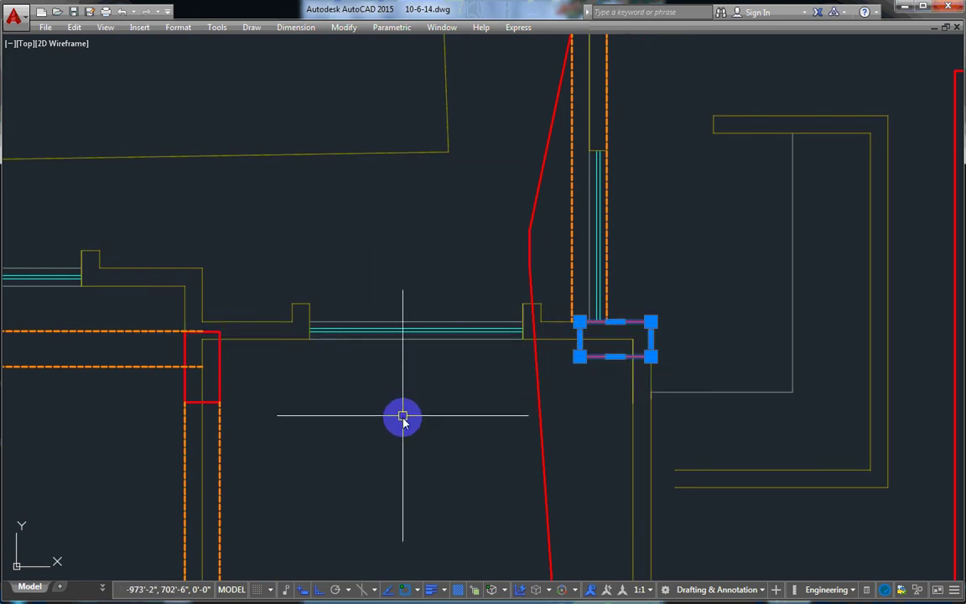
text(m)
key(Return)
scroll(649, 335, up, 3)
click(615, 299)
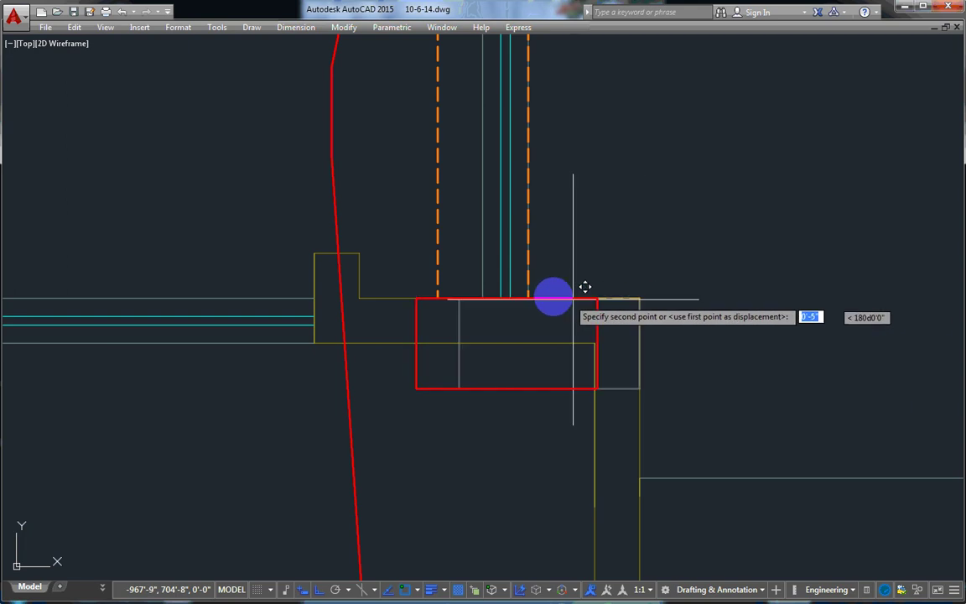
click(528, 296)
scroll(647, 329, down, 3)
middle_drag(330, 356, 460, 349)
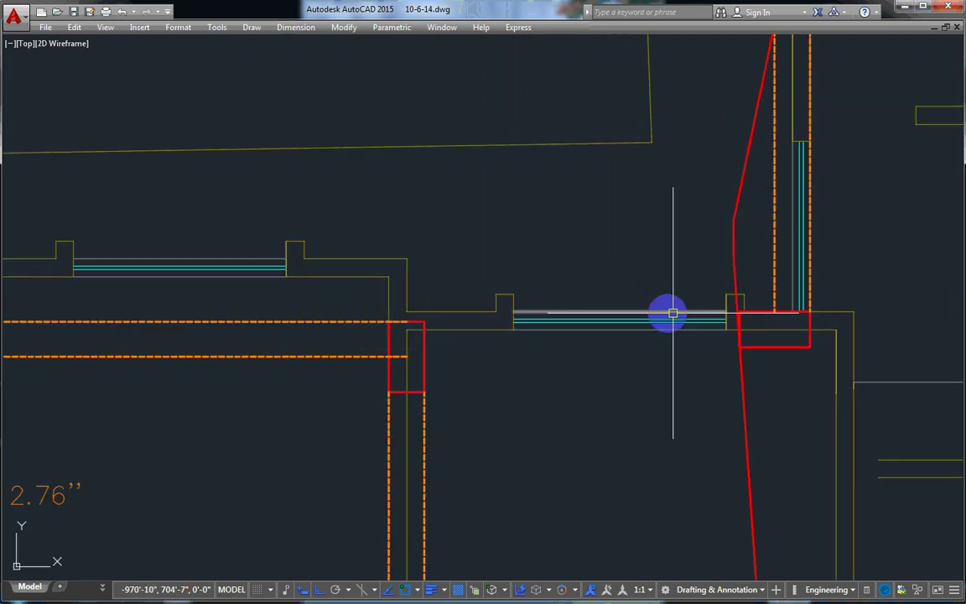
scroll(569, 315, down, 3)
scroll(503, 306, down, 2)
scroll(377, 311, up, 5)
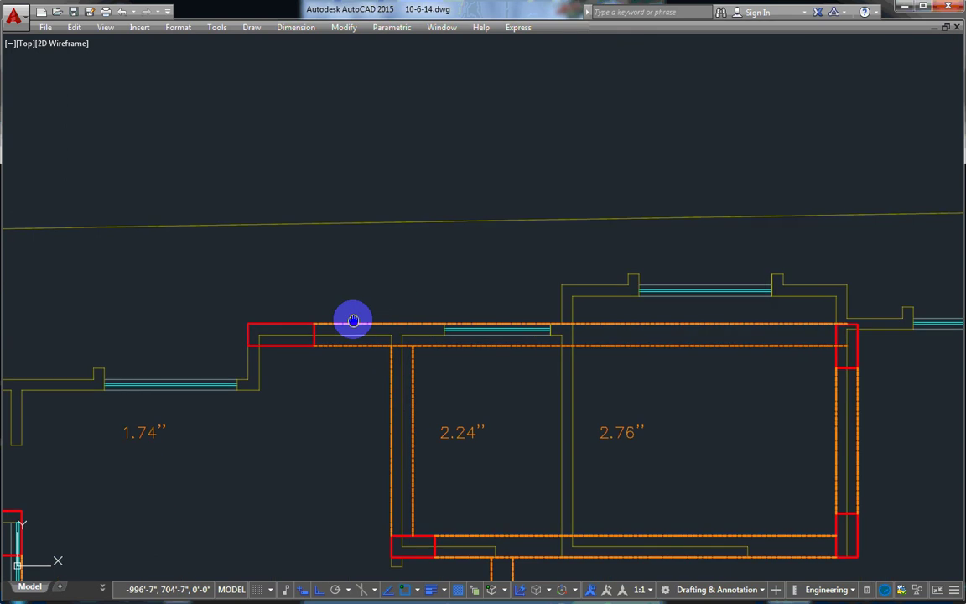
middle_drag(352, 321, 159, 289)
middle_drag(657, 313, 445, 305)
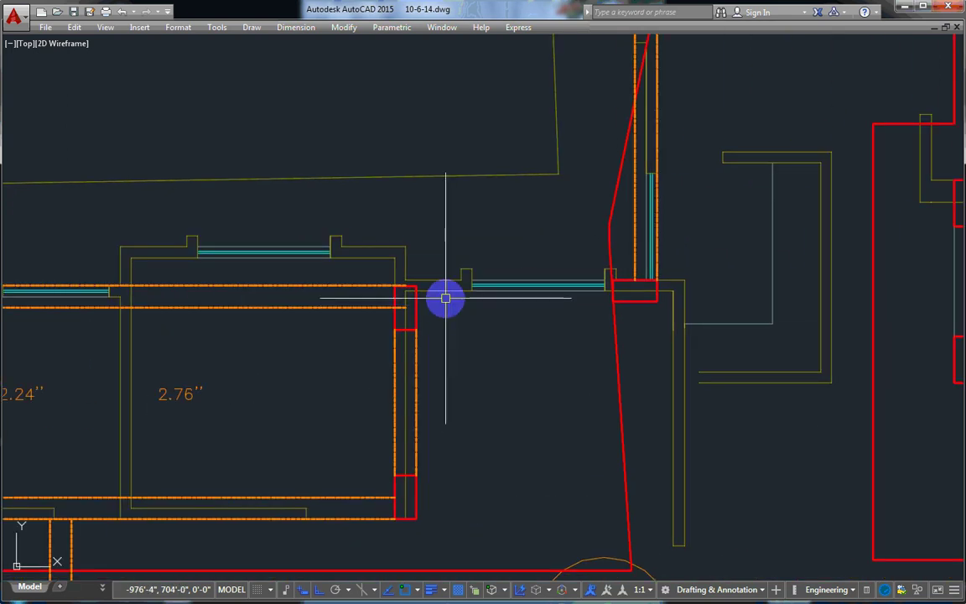
scroll(445, 297, up, 1)
scroll(437, 291, up, 3)
scroll(351, 283, down, 5)
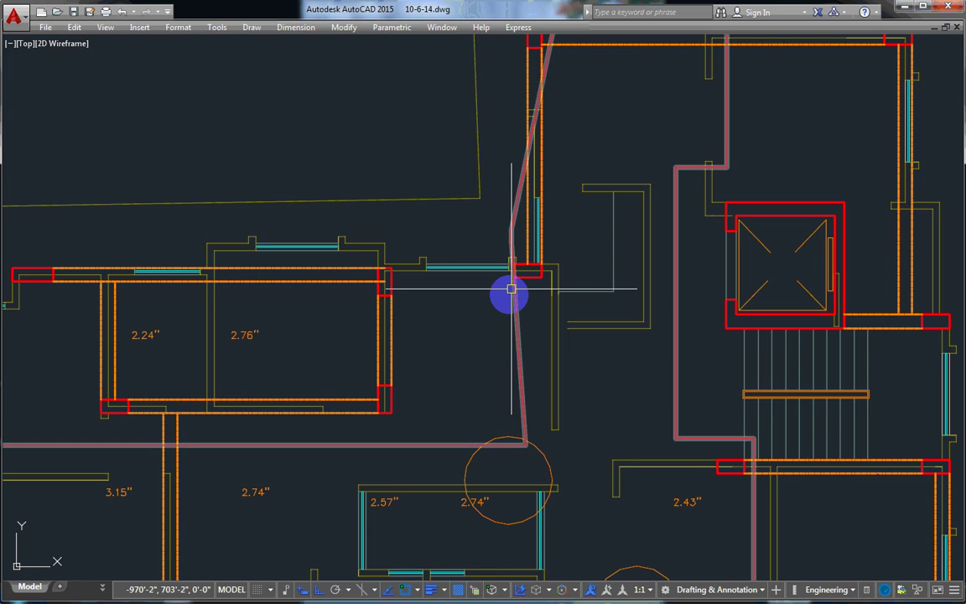
mouse_move(510, 289)
middle_down()
mouse_move(463, 254)
mouse_move(468, 229)
mouse_move(472, 259)
mouse_move(479, 218)
mouse_move(686, 260)
mouse_move(762, 254)
mouse_move(399, 314)
middle_up()
scroll(507, 340, down, 3)
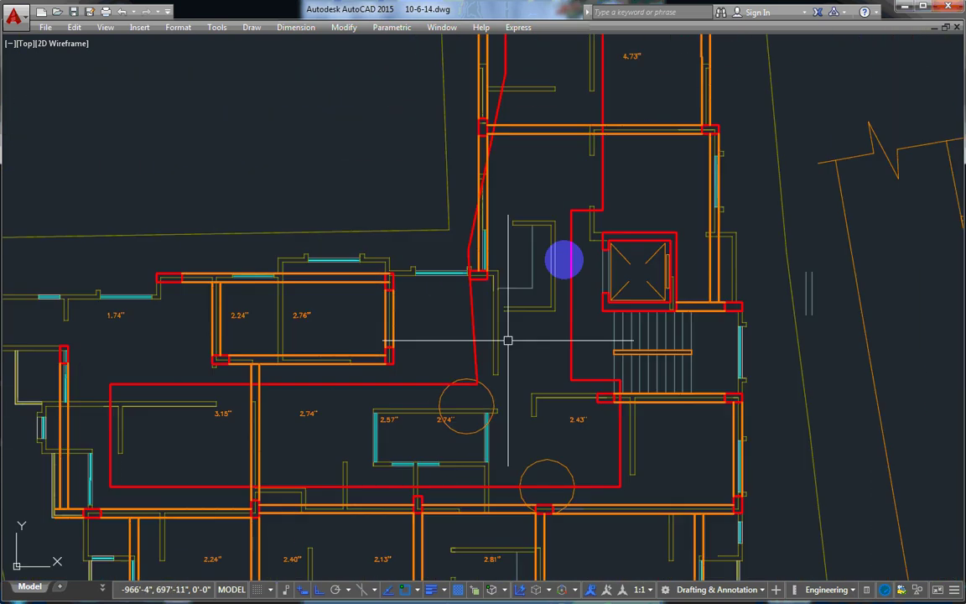
middle_drag(563, 260, 540, 364)
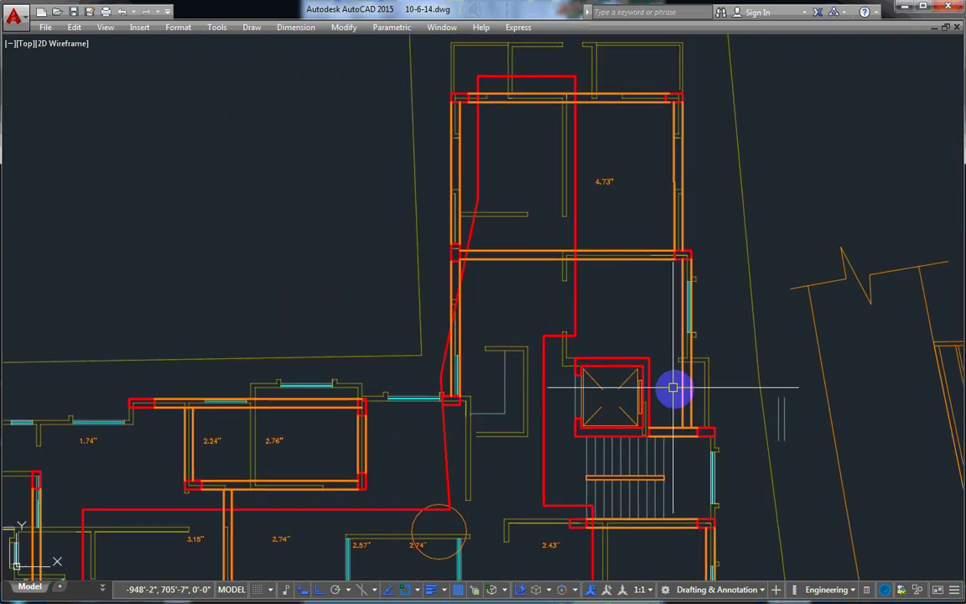
scroll(561, 400, up, 2)
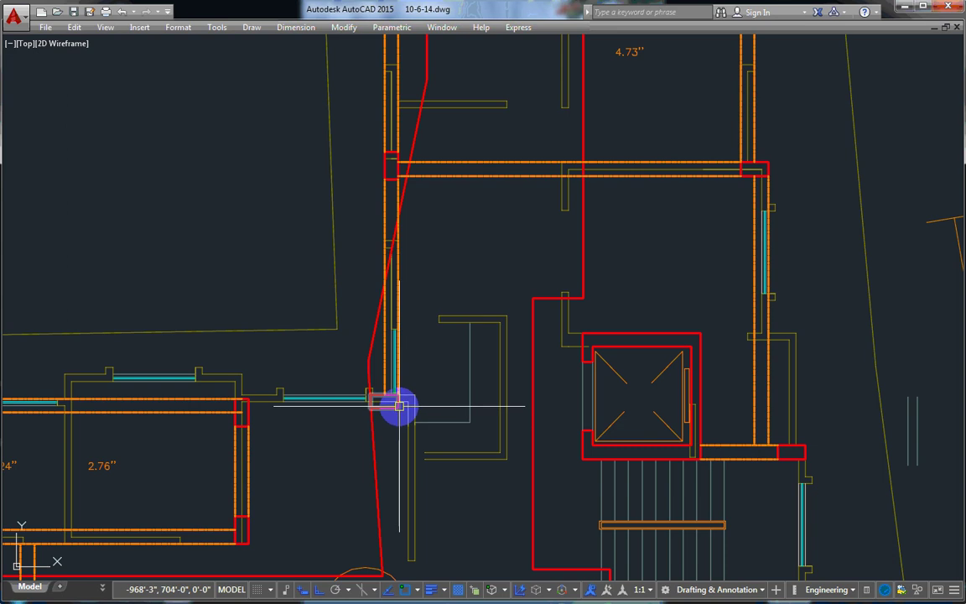
mouse_move(399, 406)
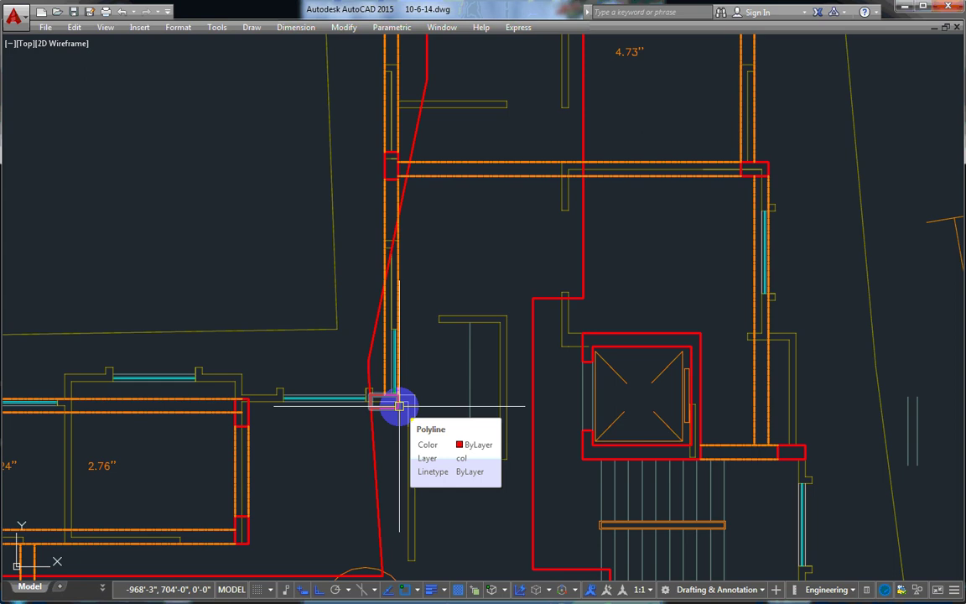
mouse_move(517, 298)
middle_down()
mouse_move(399, 339)
mouse_move(406, 297)
middle_up()
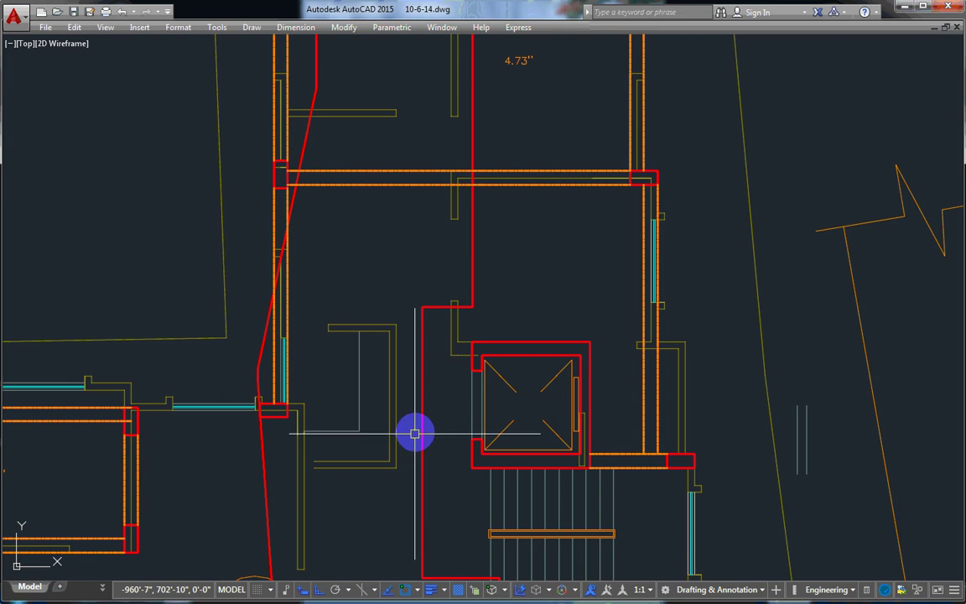
middle_drag(416, 431, 454, 352)
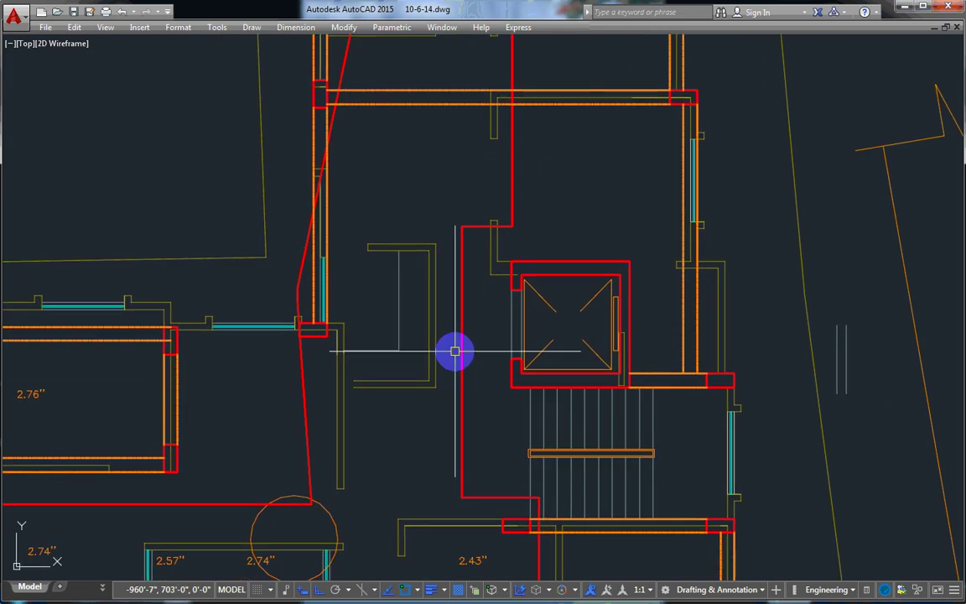
mouse_move(485, 420)
middle_down()
mouse_move(517, 339)
mouse_move(658, 338)
middle_up()
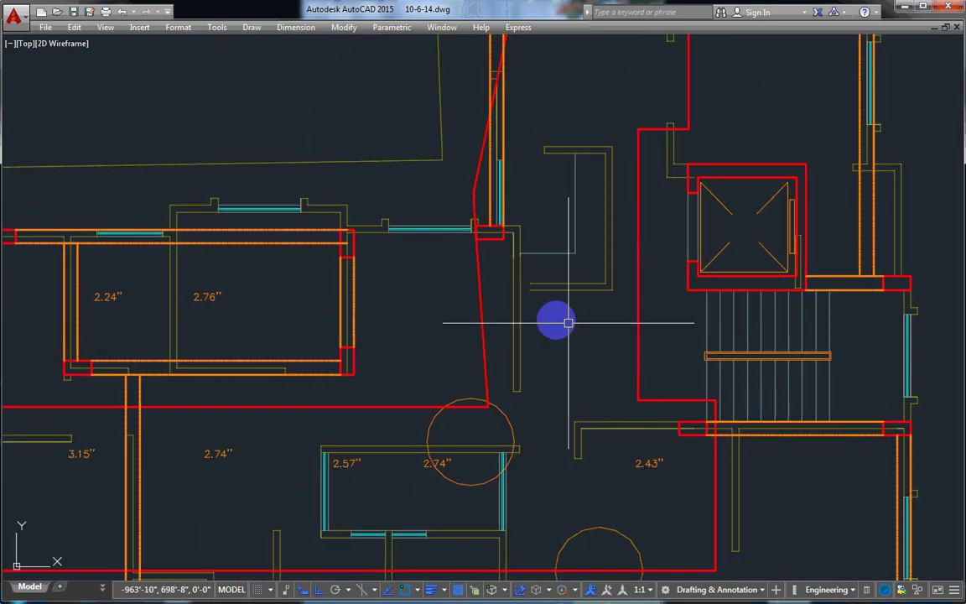
click(281, 245)
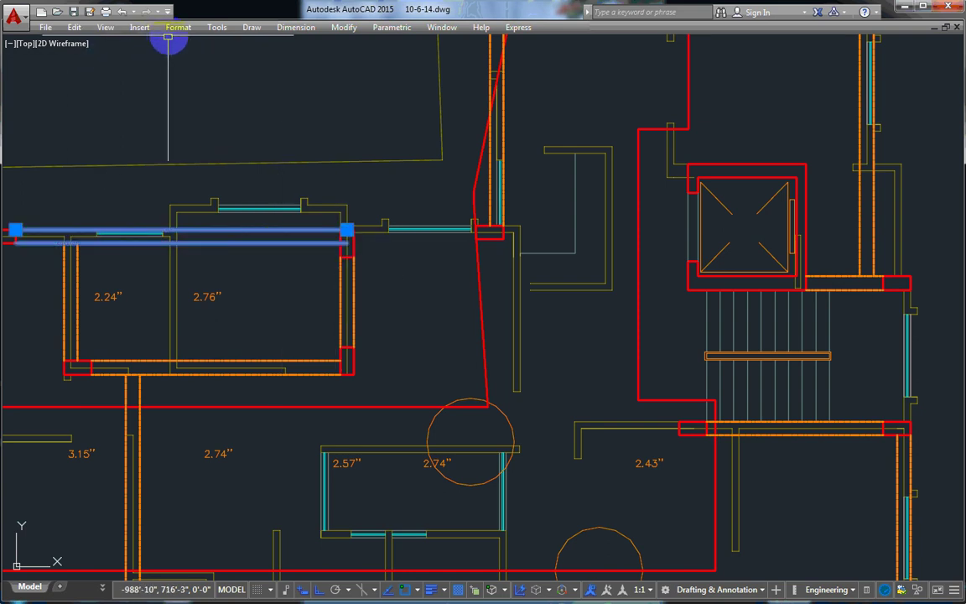
Copy the top beam of the 2.24" and 2.76" rooms east toward the lift core
click(295, 27)
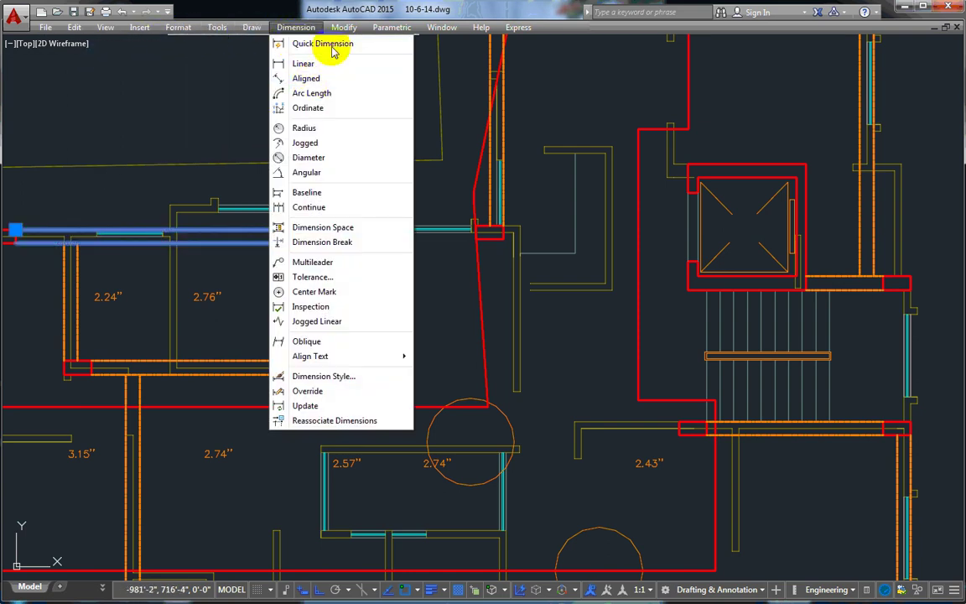
mouse_move(344, 27)
click(332, 158)
mouse_move(82, 233)
middle_down()
mouse_move(97, 230)
mouse_move(86, 217)
middle_up()
click(98, 217)
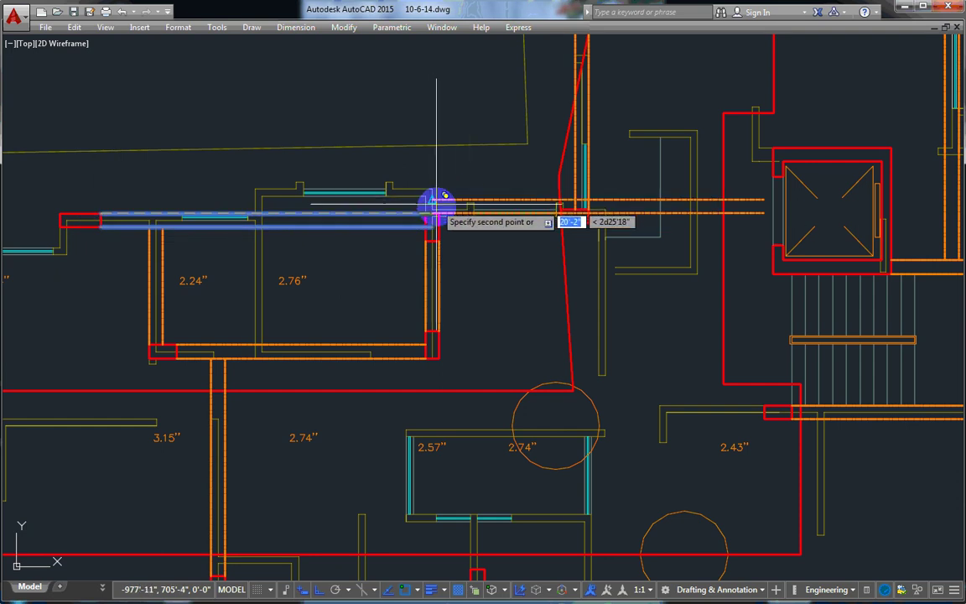
click(435, 216)
key(Return)
Stretch the copied beam's east end to the column beside the slanted red wall
click(609, 214)
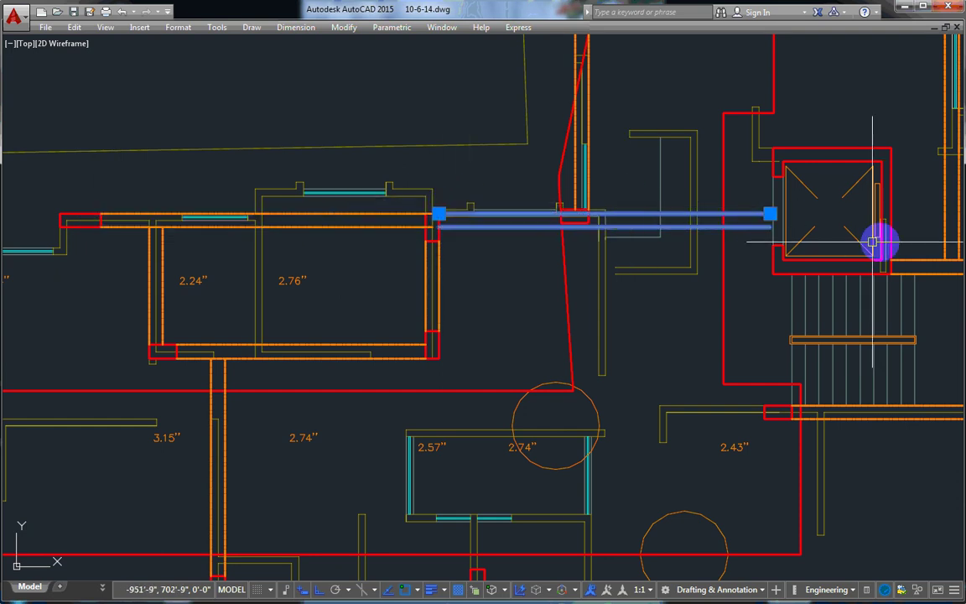
click(770, 215)
scroll(622, 222, up, 5)
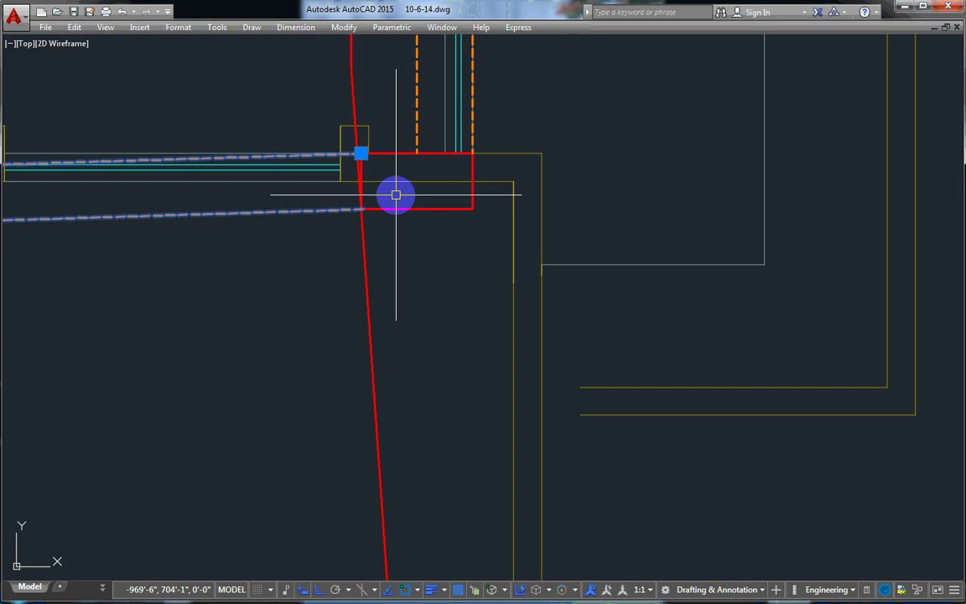
scroll(396, 194, down, 5)
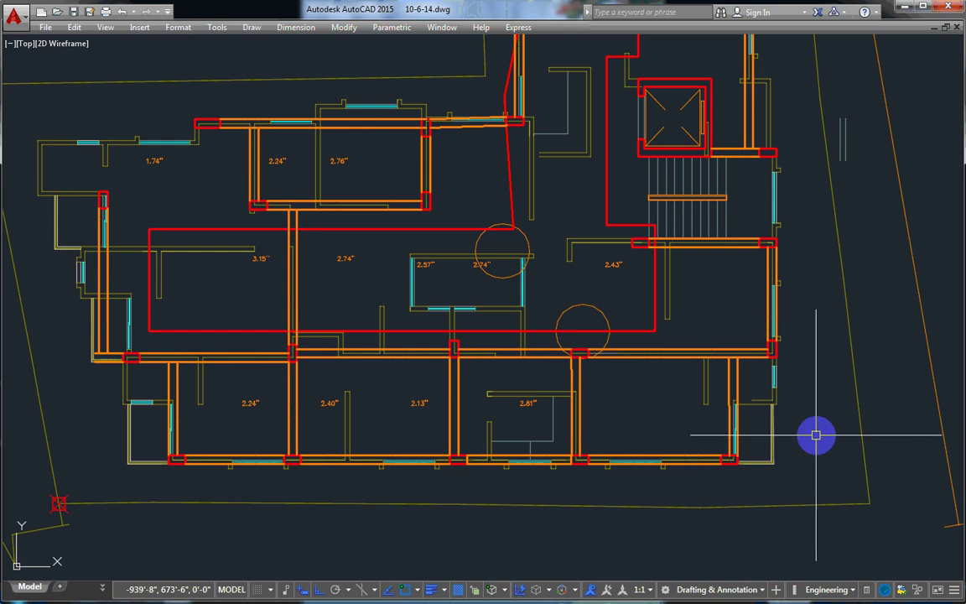
middle_drag(707, 313, 706, 398)
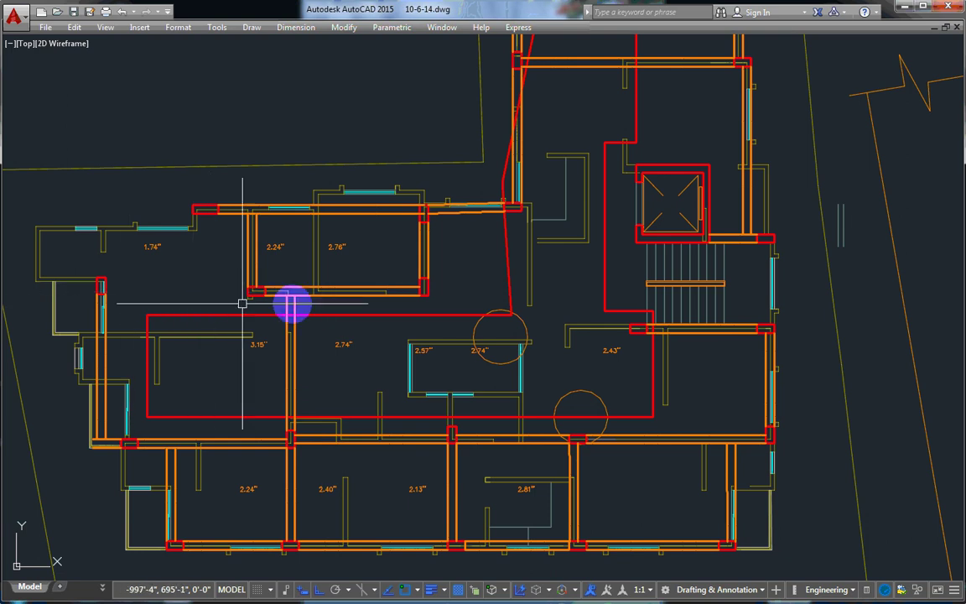
middle_drag(415, 378, 304, 309)
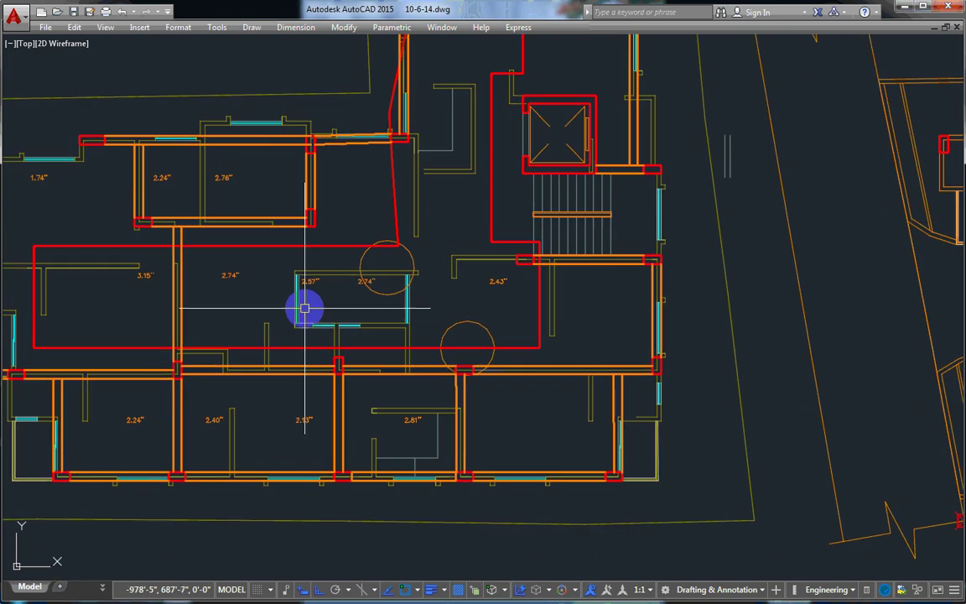
scroll(304, 307, down, 4)
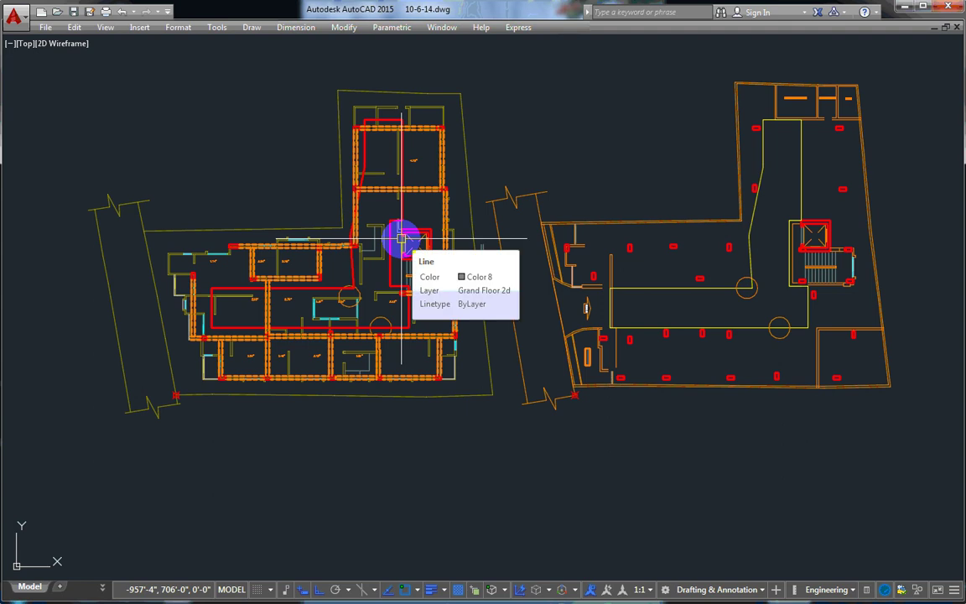
scroll(408, 236, up, 2)
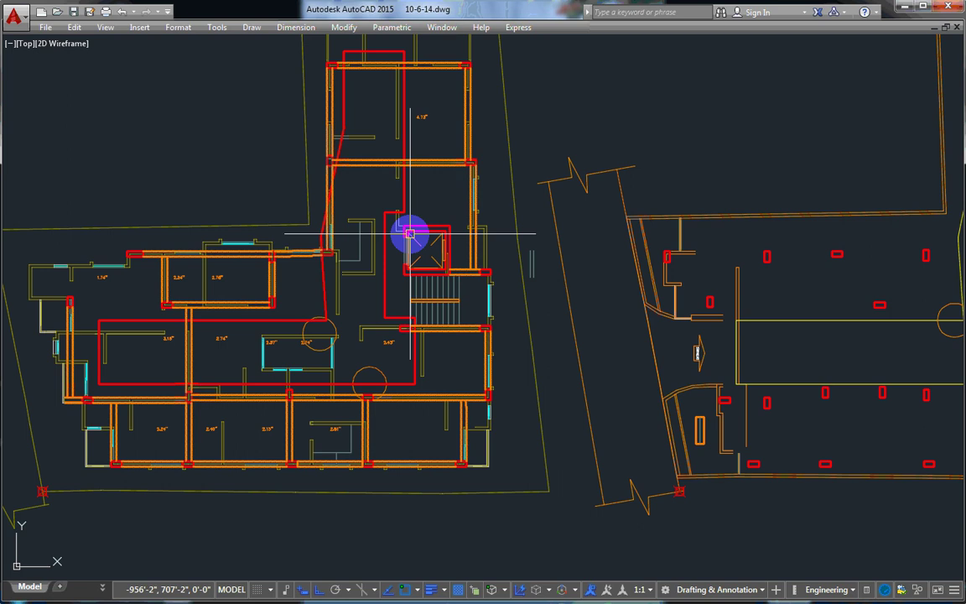
middle_drag(409, 234, 630, 312)
scroll(630, 312, up, 2)
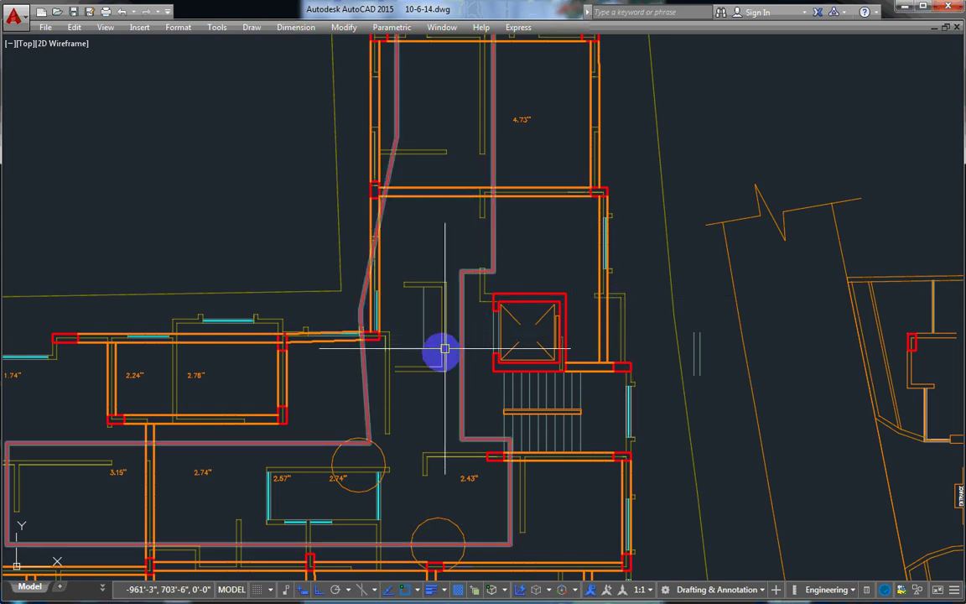
text(dli)
key(Return)
scroll(397, 347, up, 2)
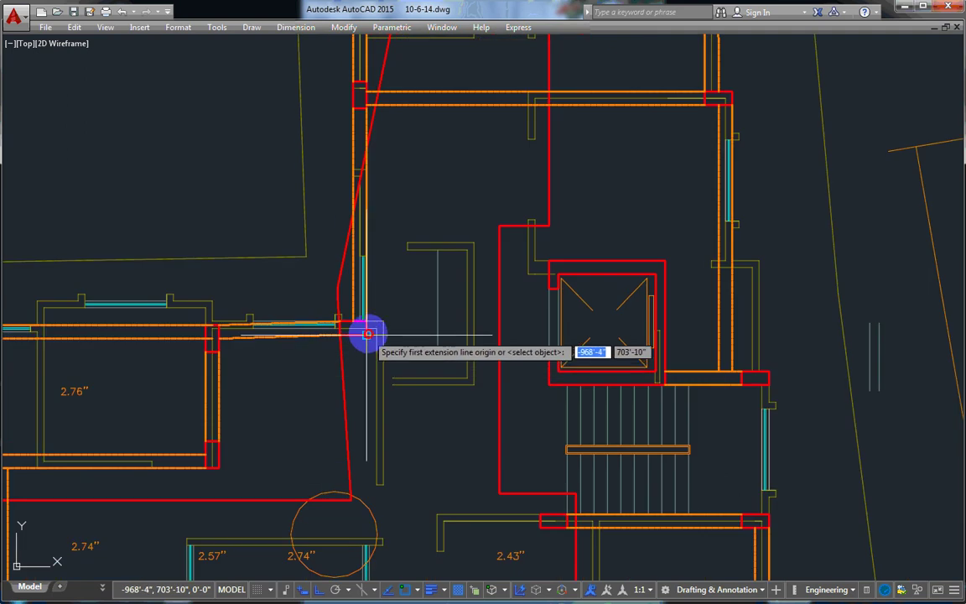
click(363, 336)
click(499, 336)
scroll(388, 313, down, 3)
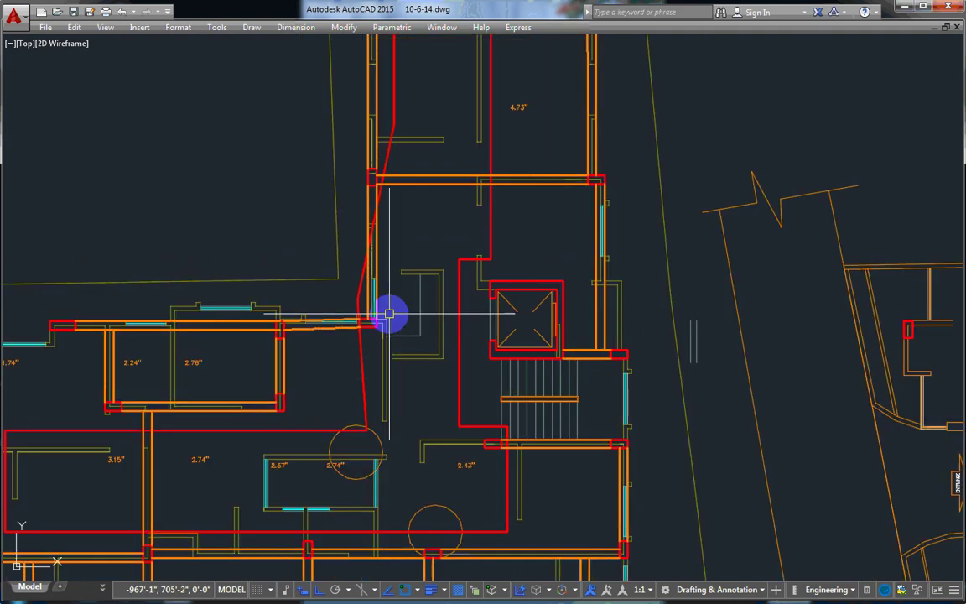
middle_drag(503, 272, 491, 364)
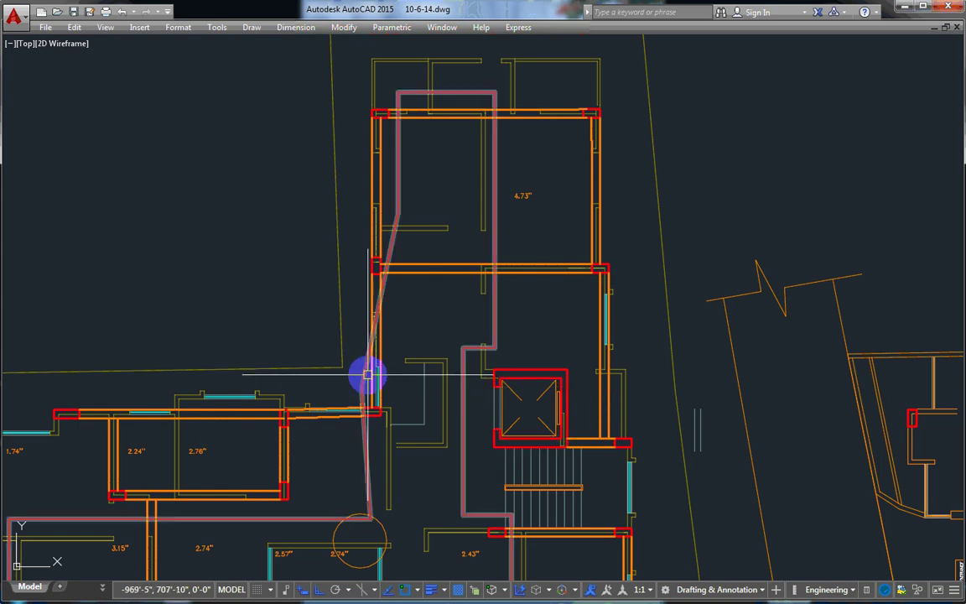
scroll(536, 380, up, 2)
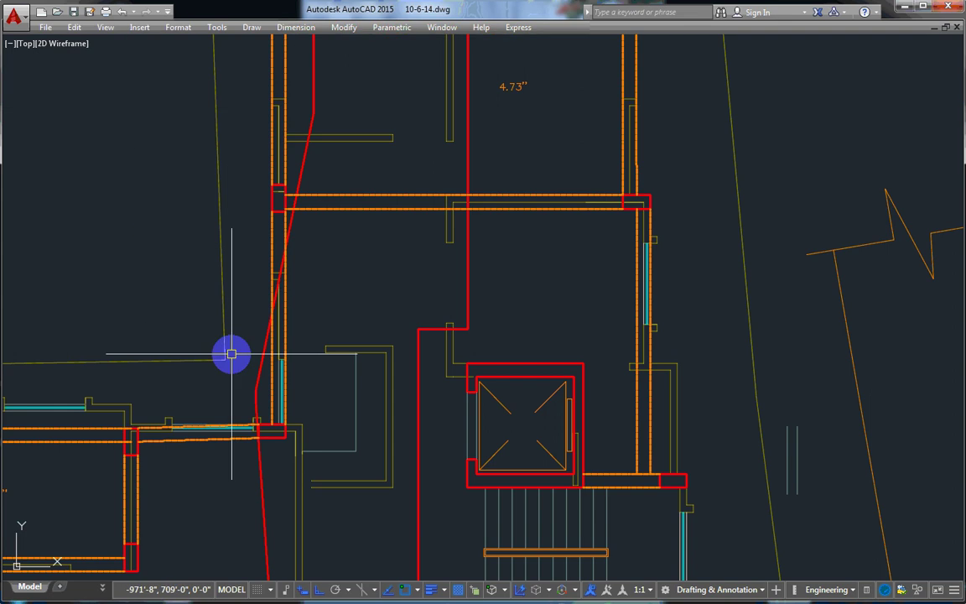
text(ml)
Draw a multiline beam west from the lift core's top-left corner, undoing a misplaced segment
key(Return)
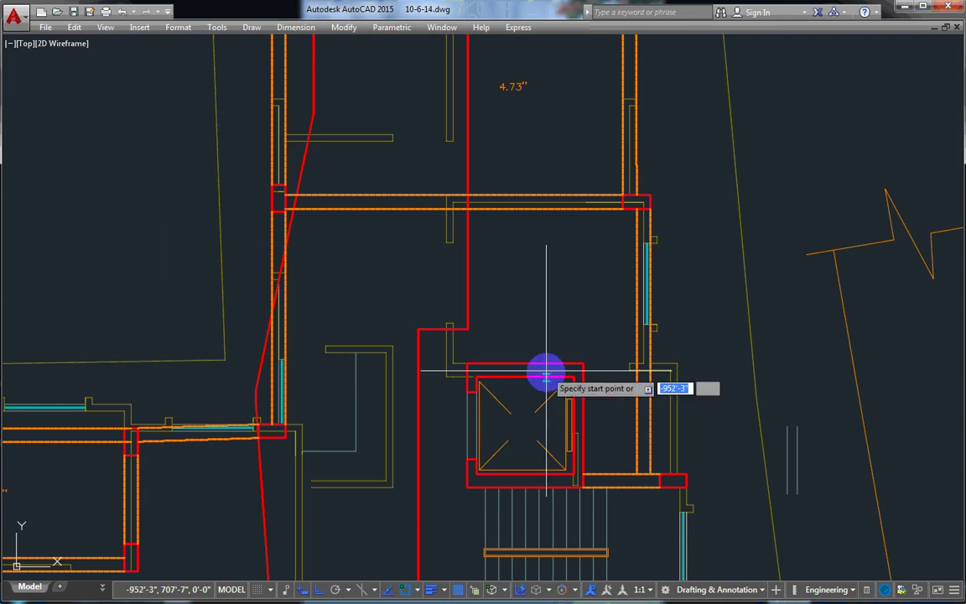
click(469, 362)
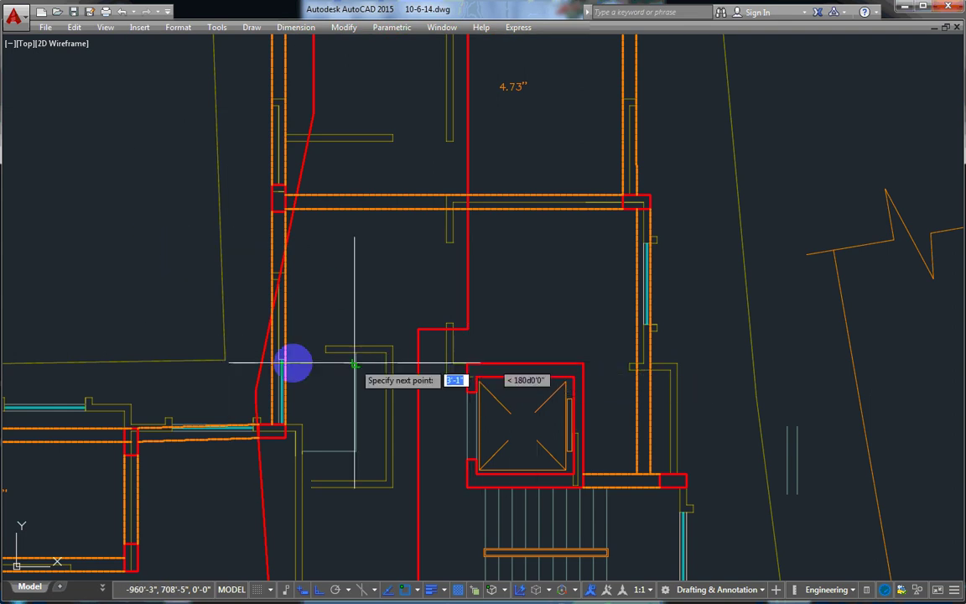
click(268, 362)
text(u)
key(Return)
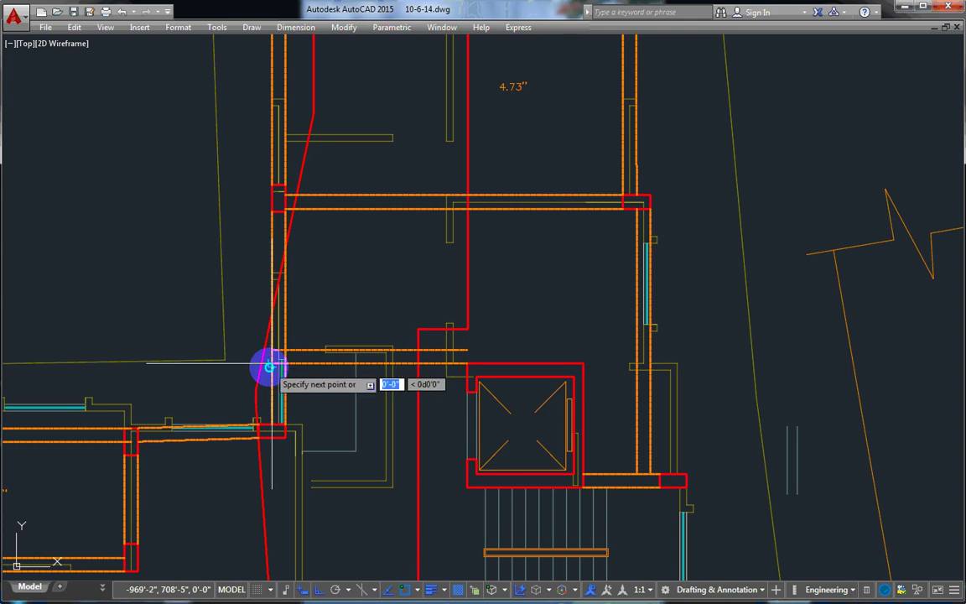
scroll(491, 328, down, 5)
scroll(476, 340, up, 3)
scroll(472, 309, up, 3)
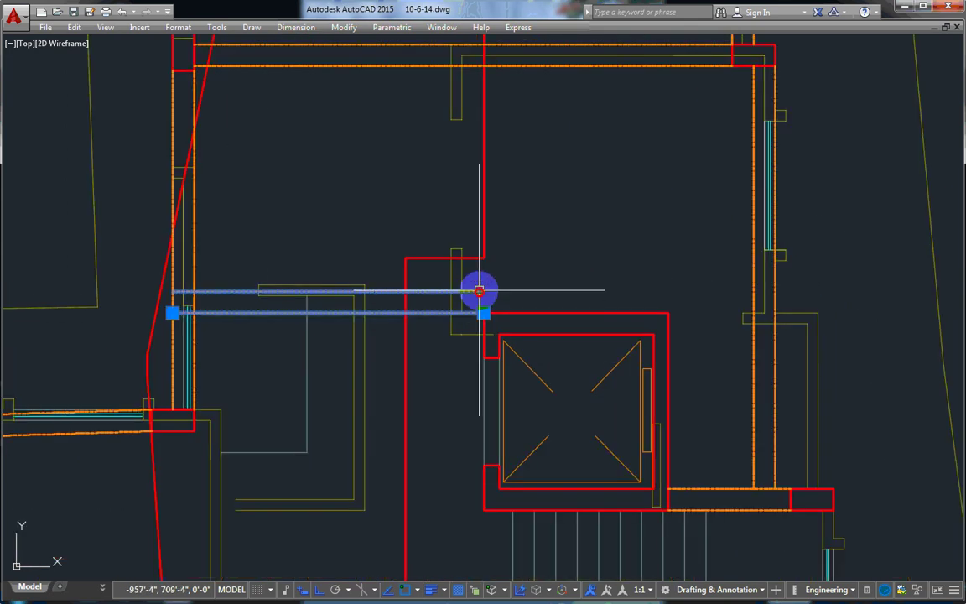
key(Return)
Set the new beam's justification to Bottom in Properties
key(ctrl+1)
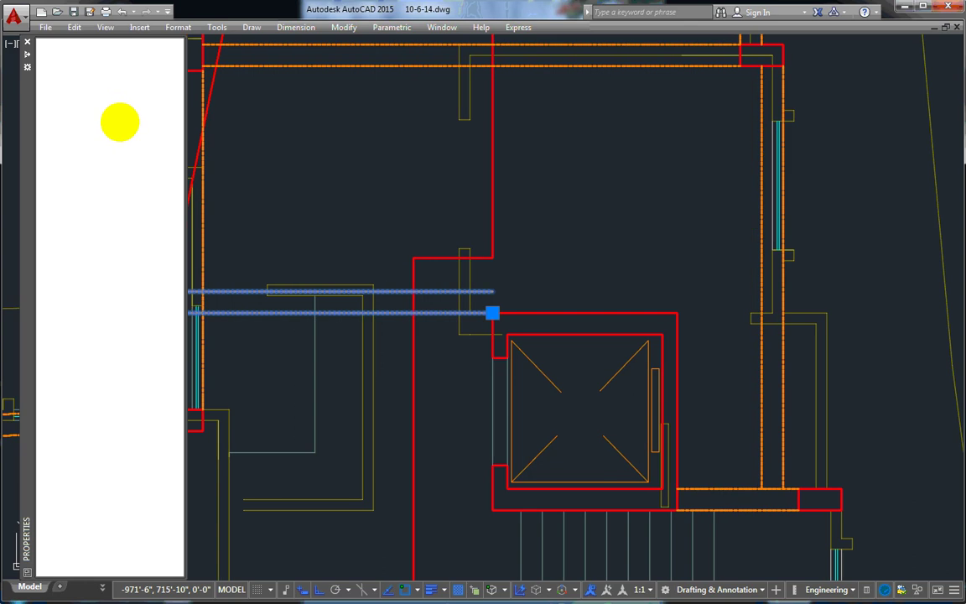
click(165, 216)
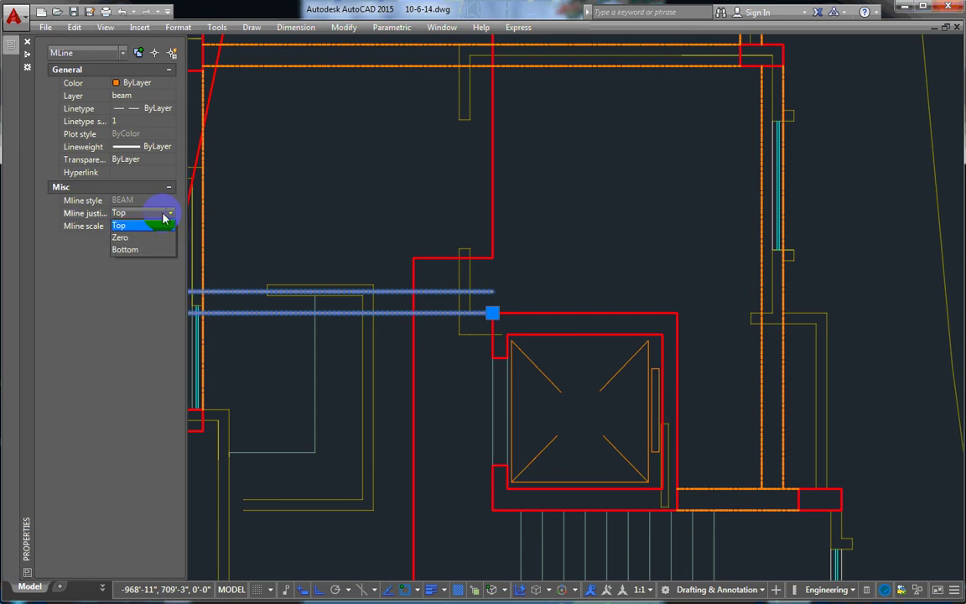
click(161, 249)
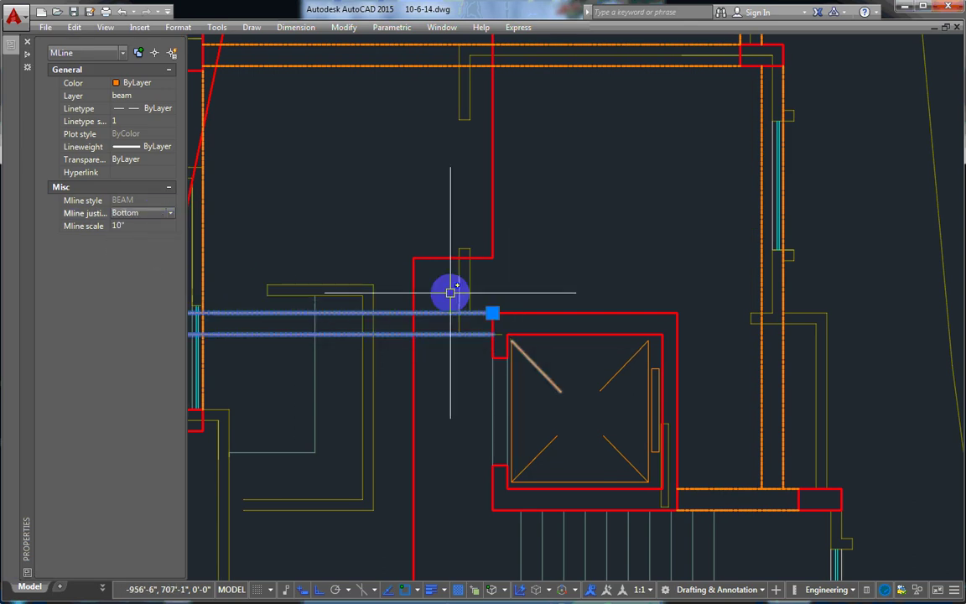
key(ctrl+1)
scroll(563, 328, down, 2)
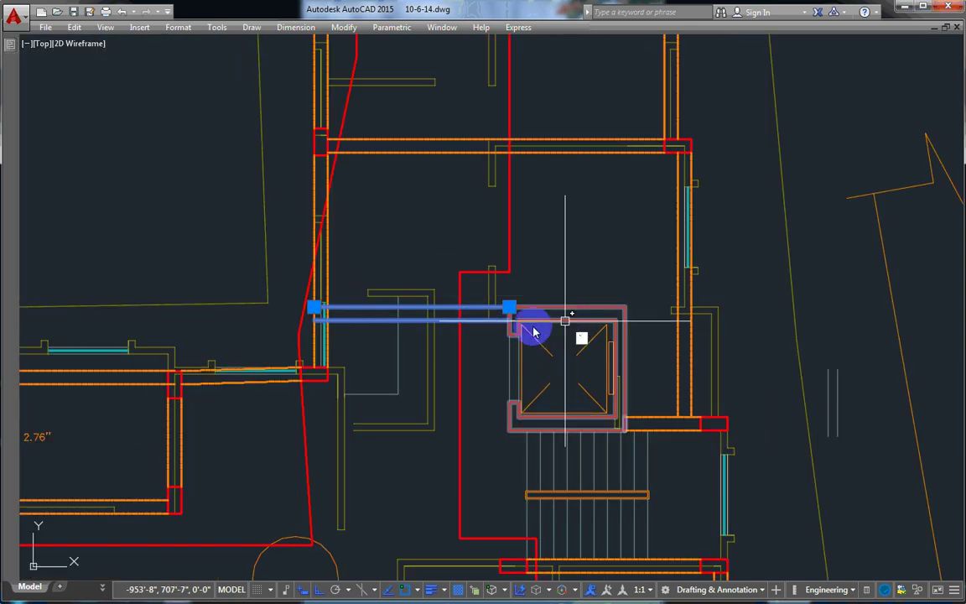
Pan up and select the short wall line beneath the lift core
key(Escape)
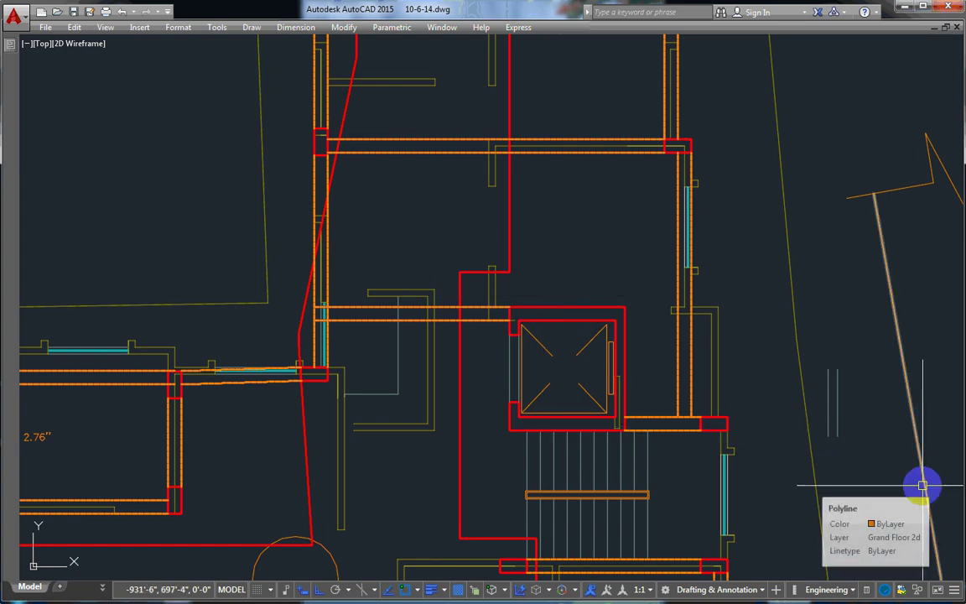
middle_drag(796, 381, 787, 438)
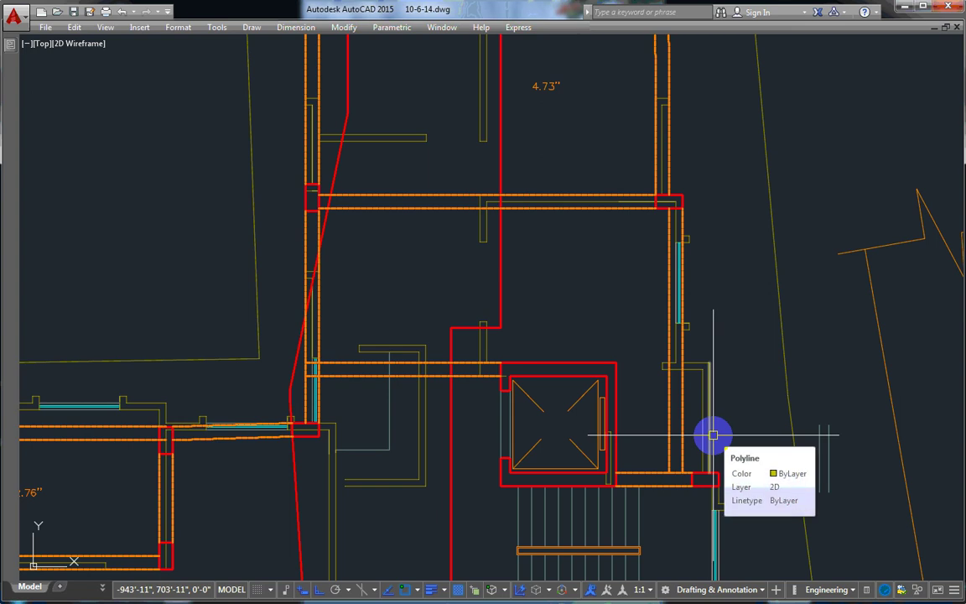
click(713, 435)
text(CI)
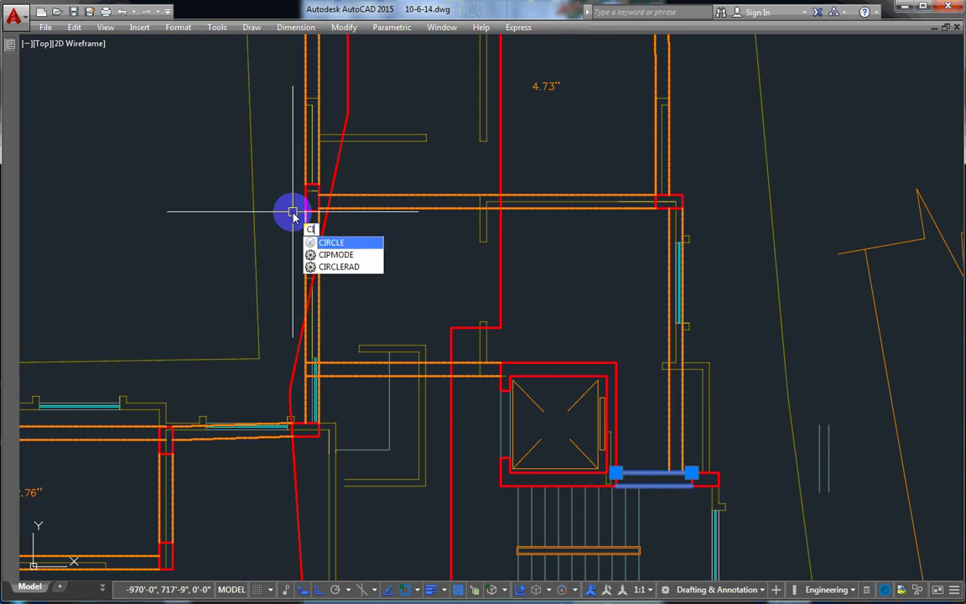
Start copying the selected wall line, then abandon the copy
key(Escape)
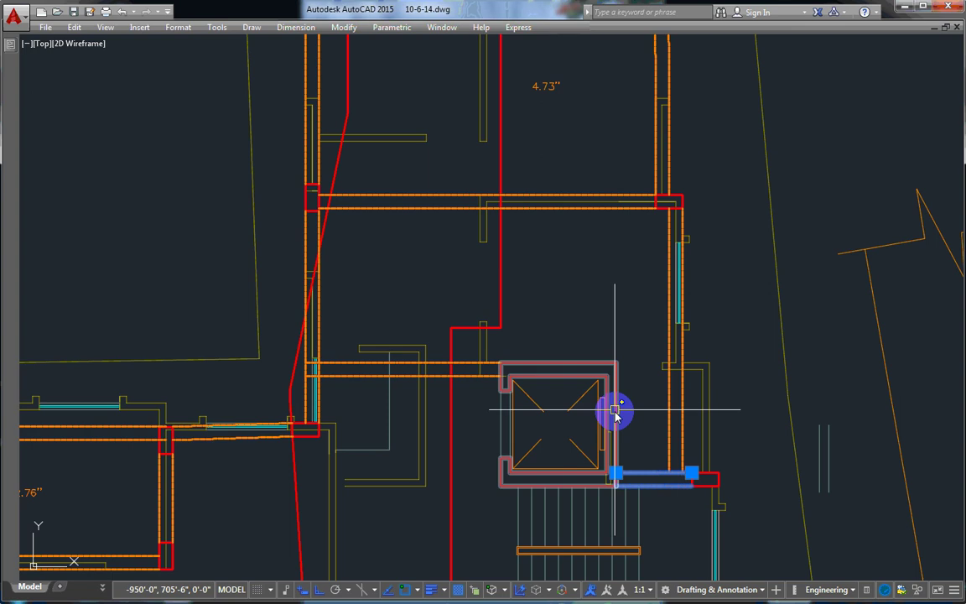
text(cp)
key(Return)
click(615, 471)
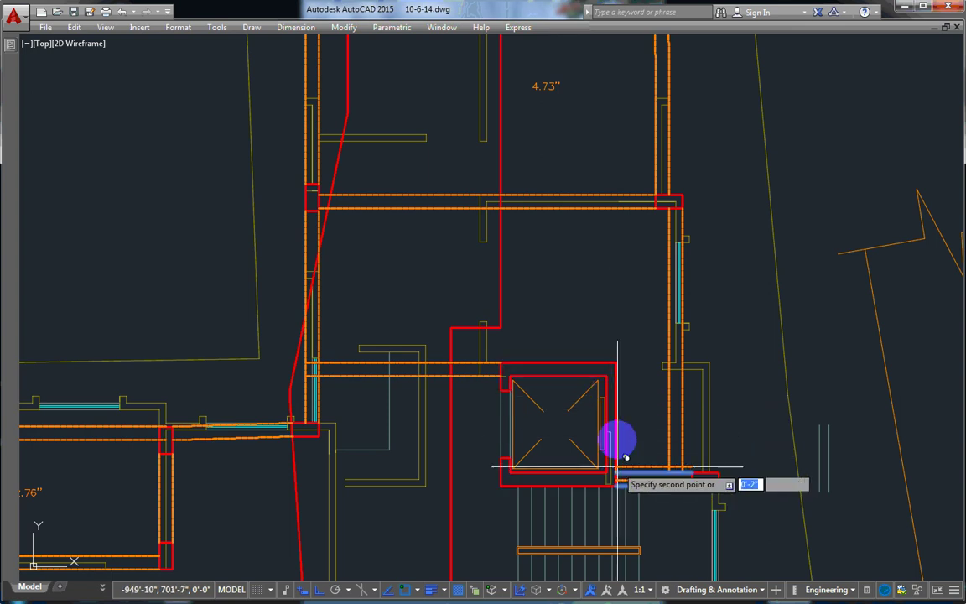
key(Escape)
Shorten the right vertical beam so it ends at the beam along the lift core's top
click(679, 411)
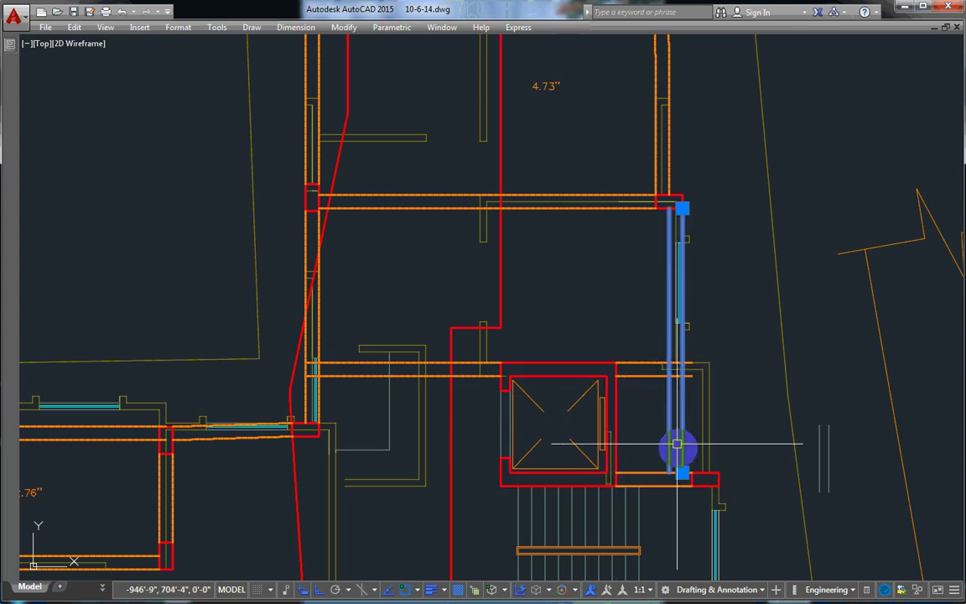
click(683, 474)
click(681, 372)
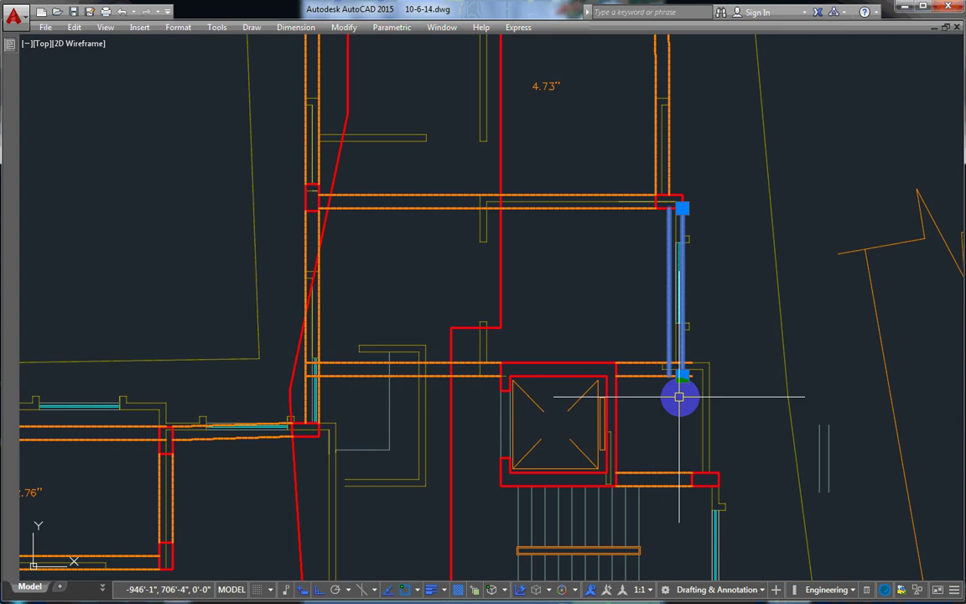
key(Escape)
middle_drag(704, 387, 694, 260)
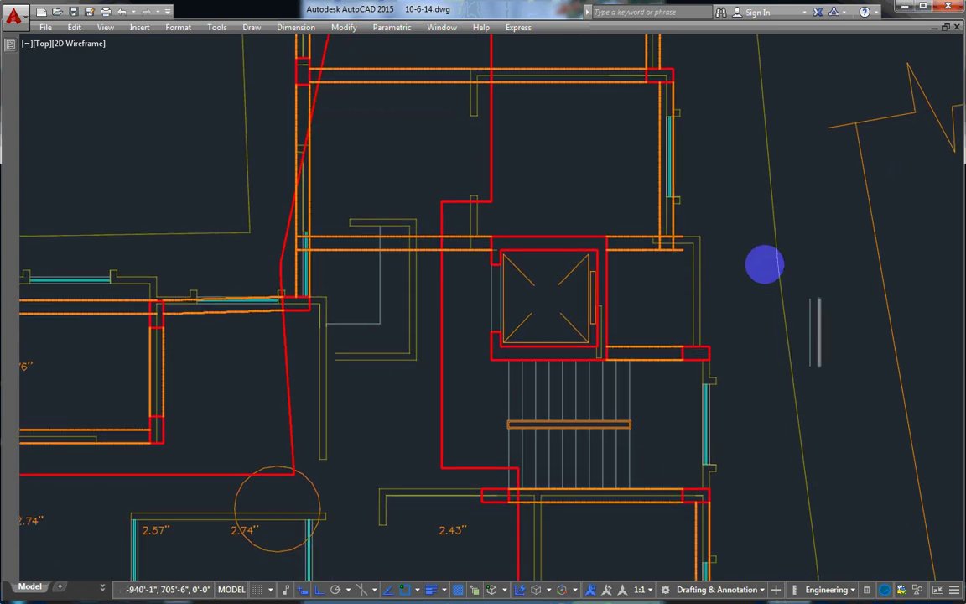
scroll(764, 268, down, 2)
middle_drag(600, 423, 699, 295)
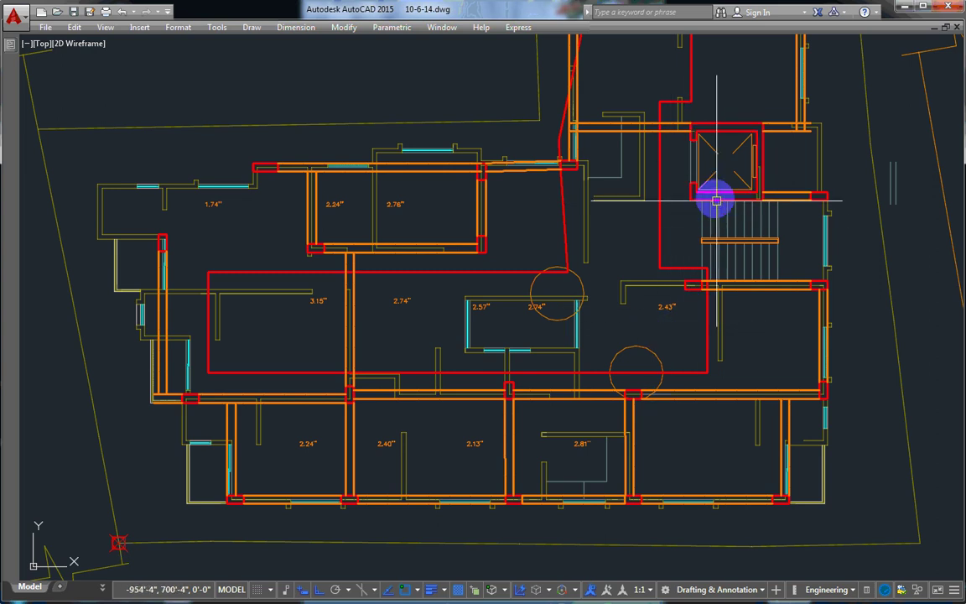
middle_drag(690, 295, 696, 337)
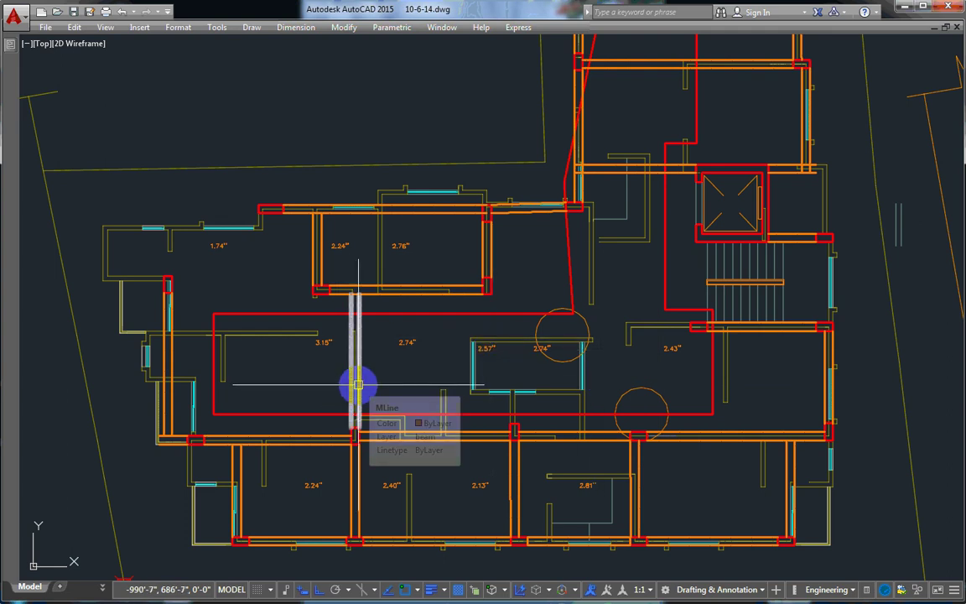
scroll(357, 382, down, 4)
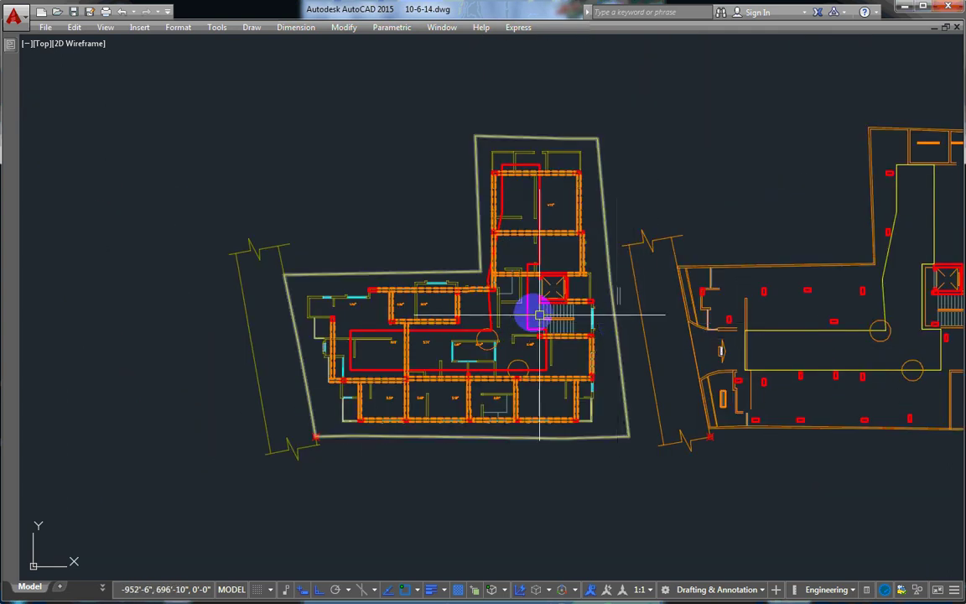
scroll(519, 318, up, 2)
middle_drag(517, 317, 564, 277)
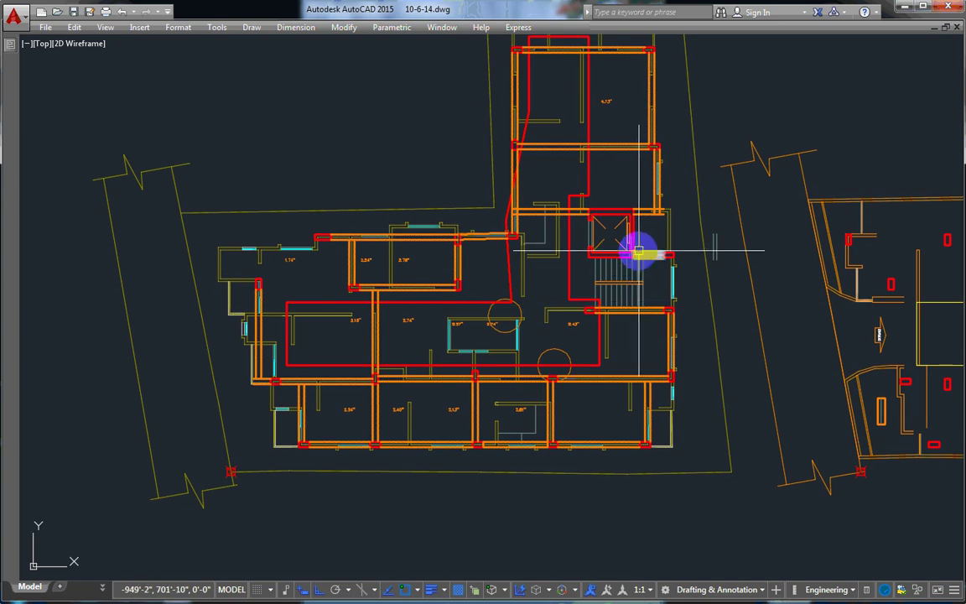
scroll(635, 241, up, 3)
scroll(592, 226, up, 5)
scroll(649, 222, up, 2)
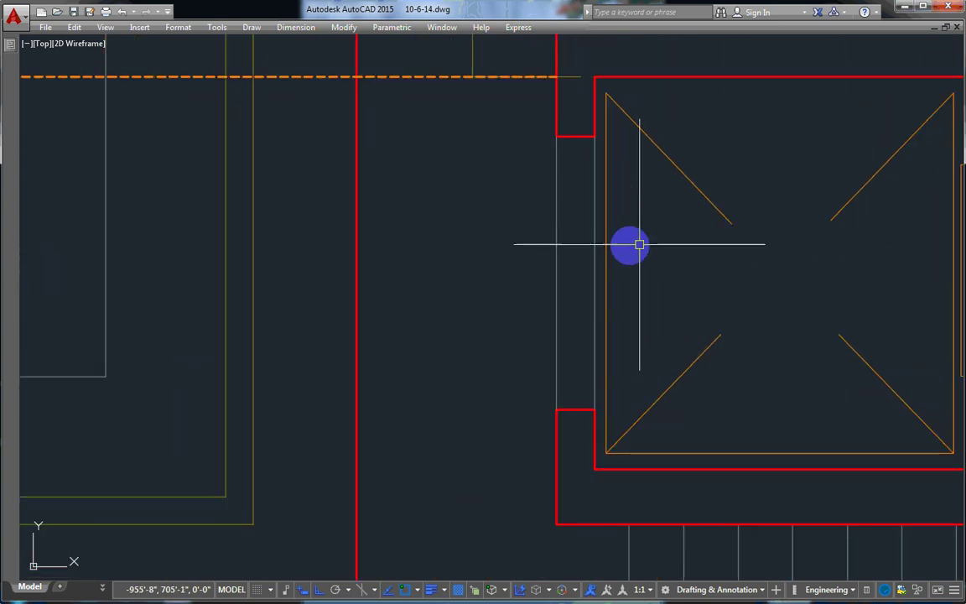
Draw a multiline beam along the lift core's left wall from its lower to upper corner
scroll(591, 253, down, 1)
text(ml)
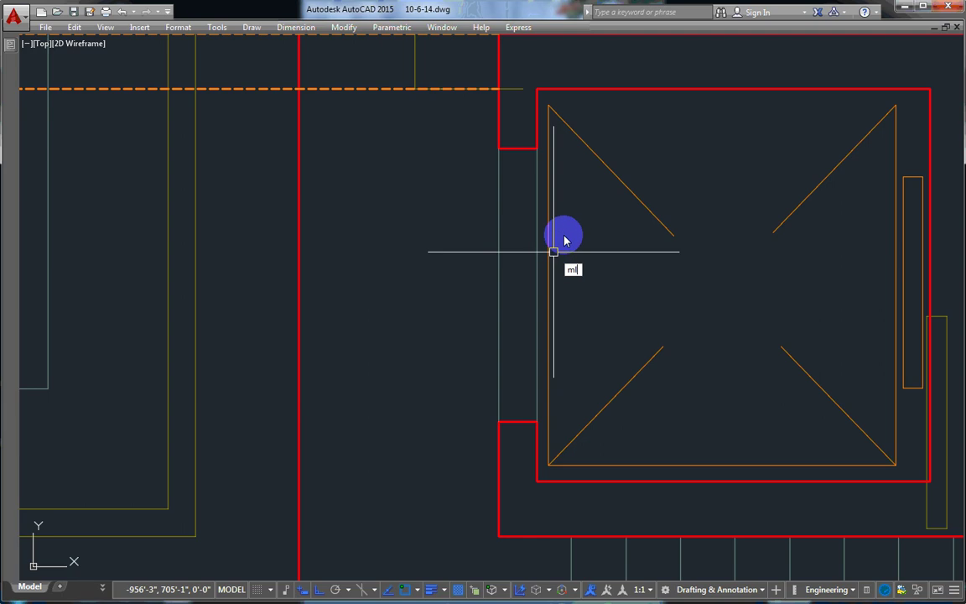
key(Return)
click(501, 149)
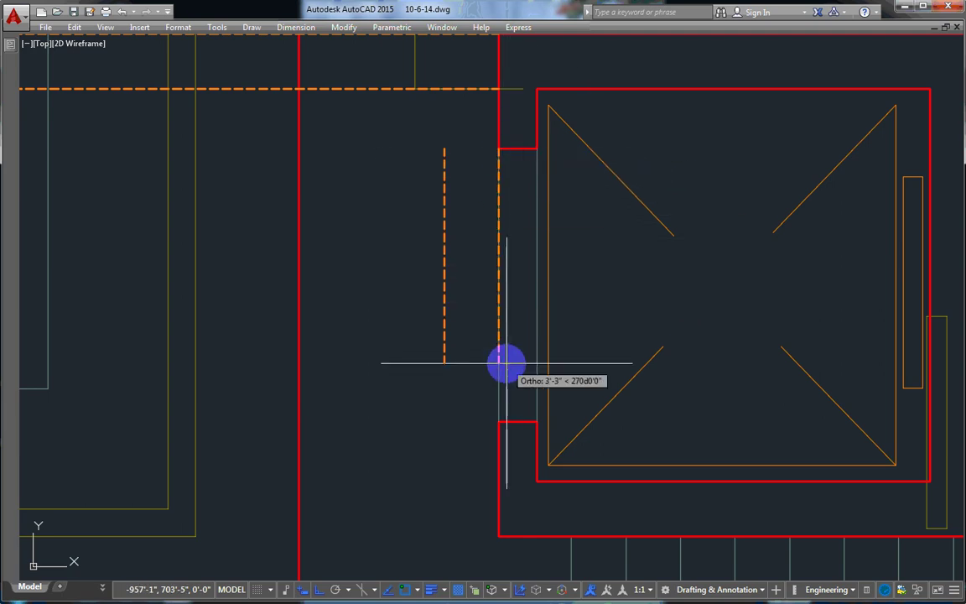
key(Escape)
key(Return)
click(500, 420)
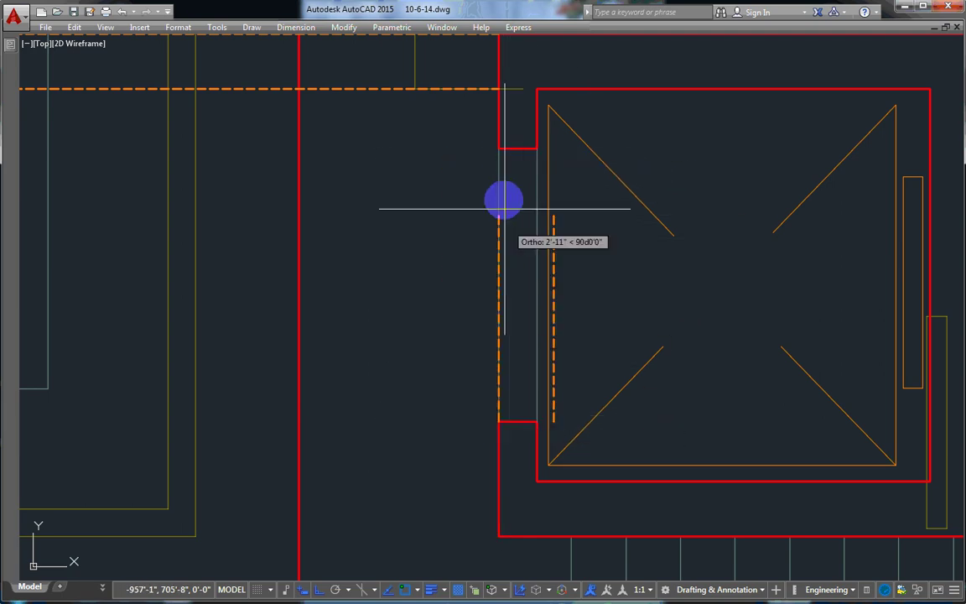
click(500, 149)
key(Return)
scroll(427, 126, down, 2)
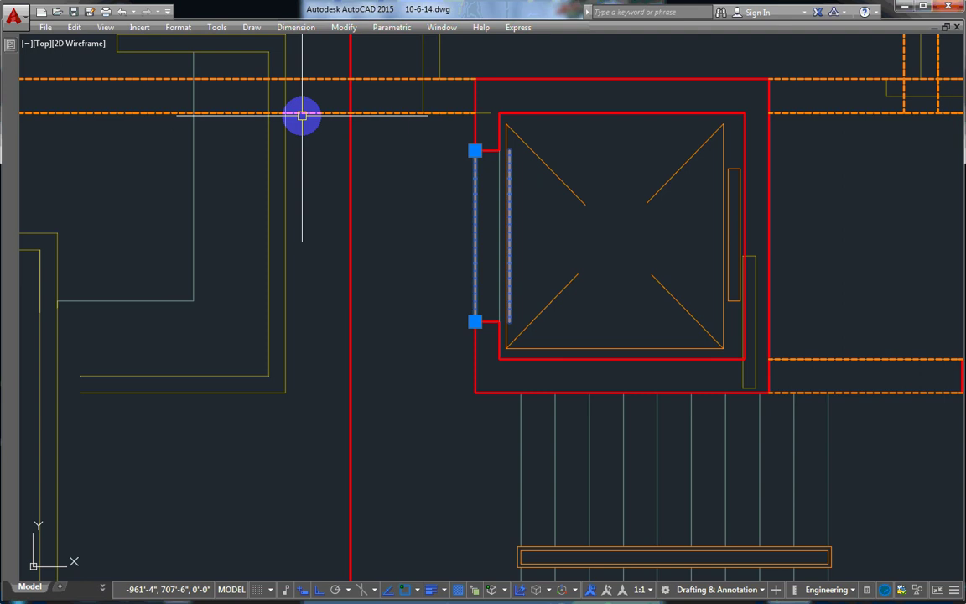
Set the new beam's multiline scale to 7 in Properties
key(ctrl+1)
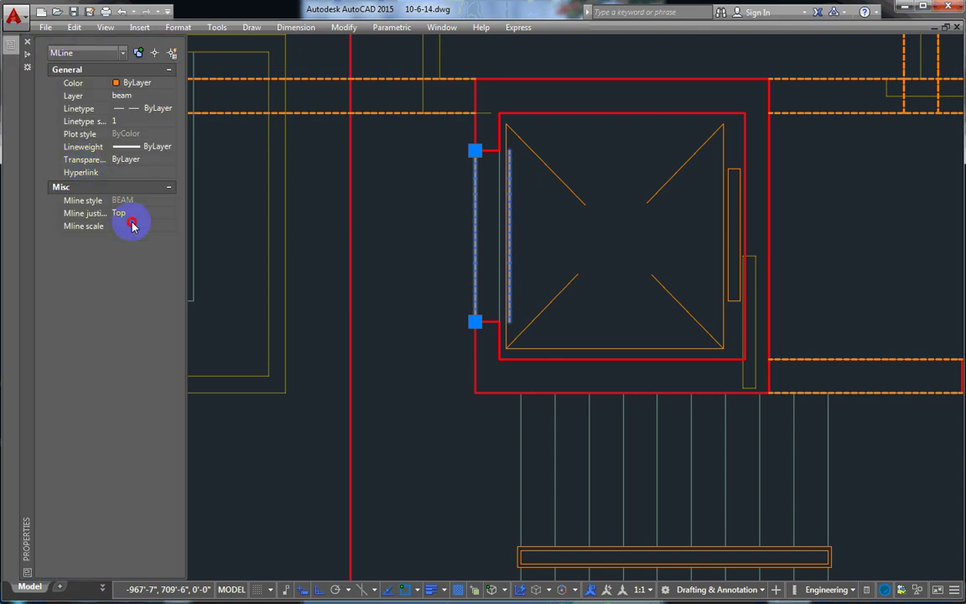
text(8)
key(Return)
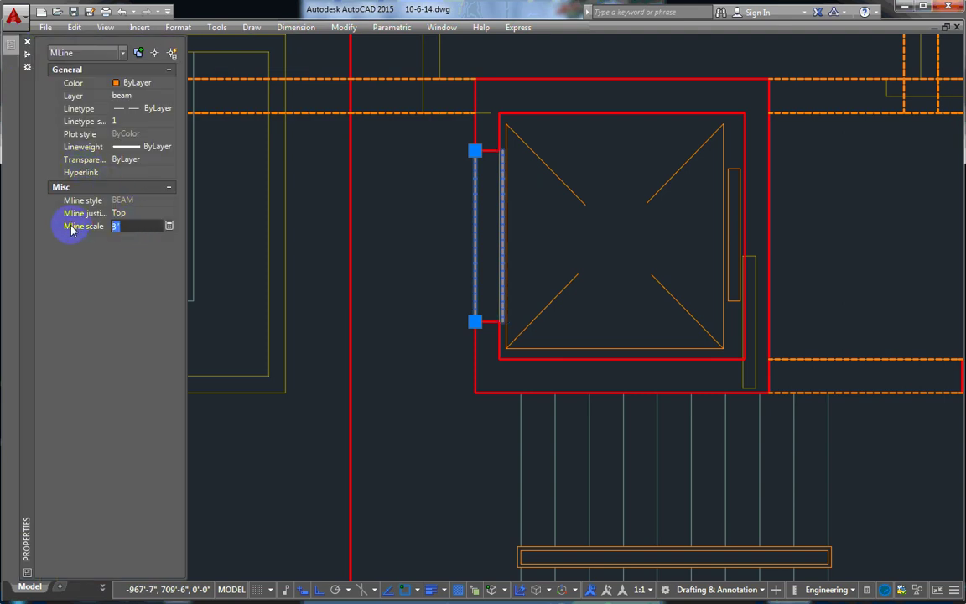
text(7)
key(Return)
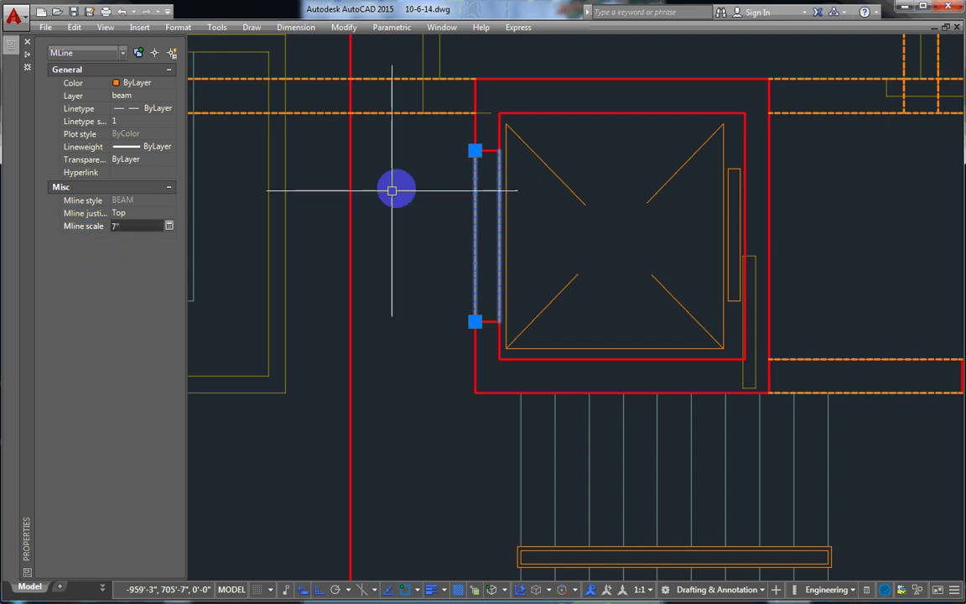
key(ctrl+1)
key(Escape)
scroll(531, 220, down, 4)
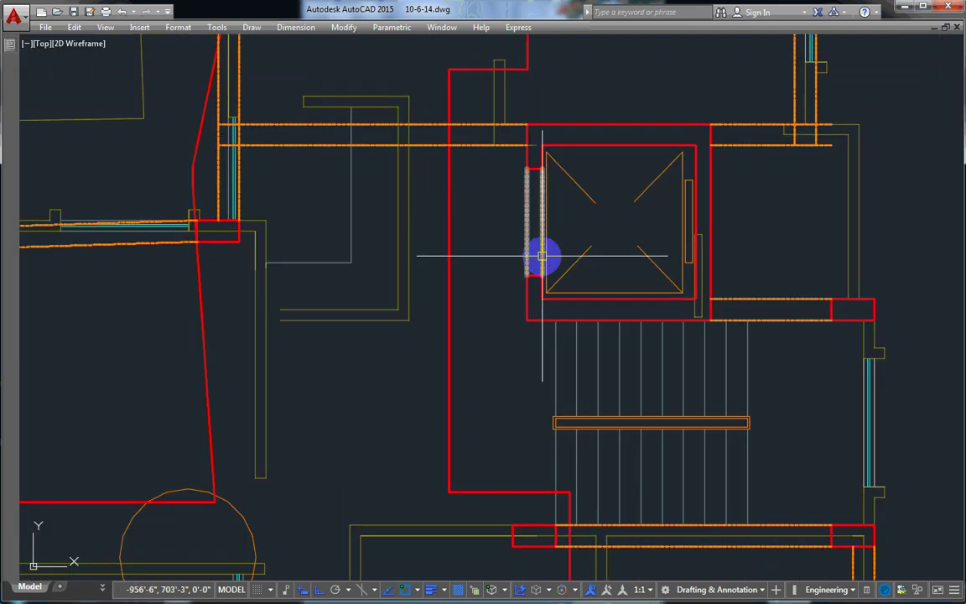
scroll(542, 257, down, 4)
scroll(776, 319, up, 2)
mouse_move(441, 276)
middle_down()
mouse_move(776, 319)
mouse_move(781, 297)
middle_up()
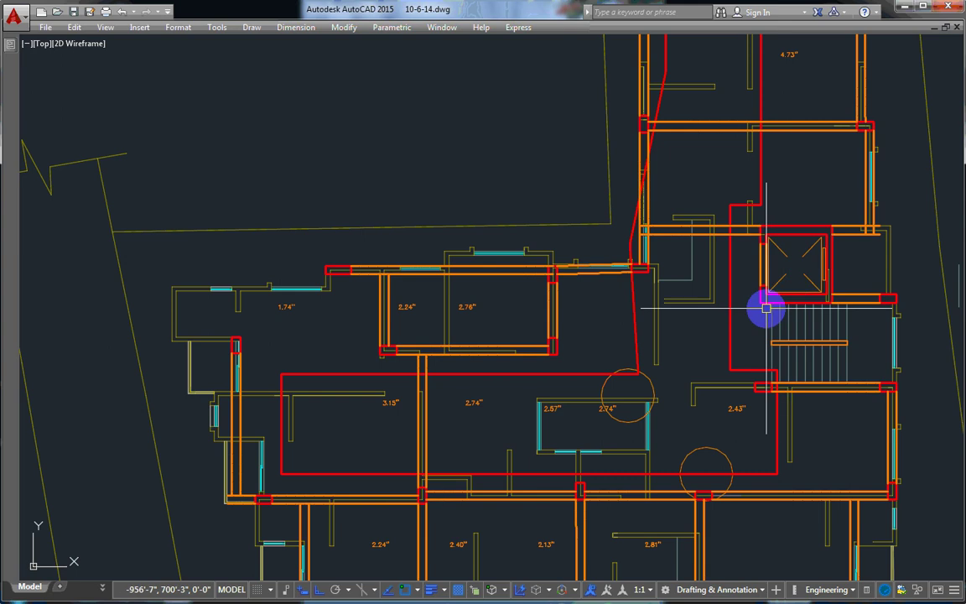
click(766, 307)
middle_drag(572, 404, 552, 227)
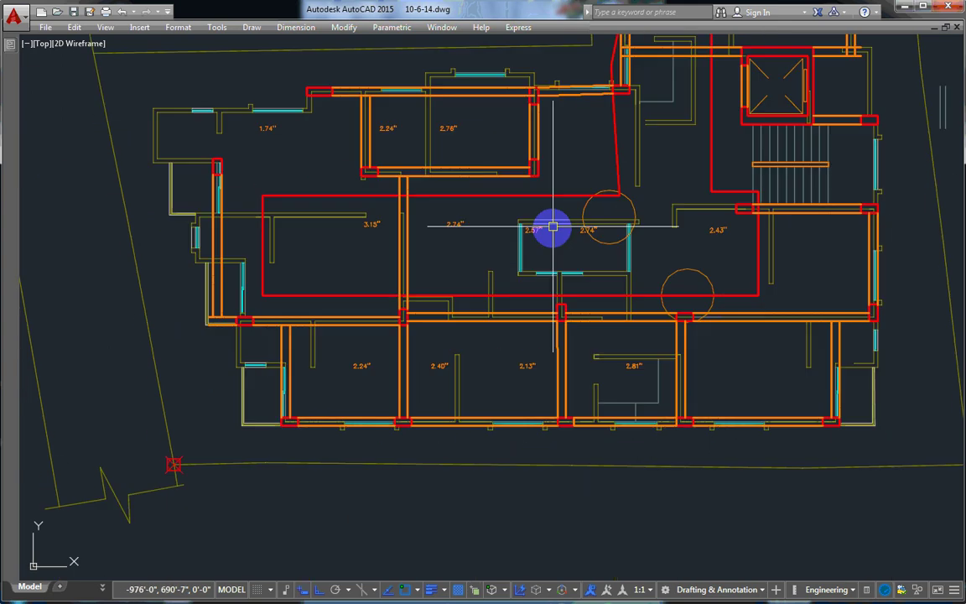
middle_drag(651, 276, 533, 263)
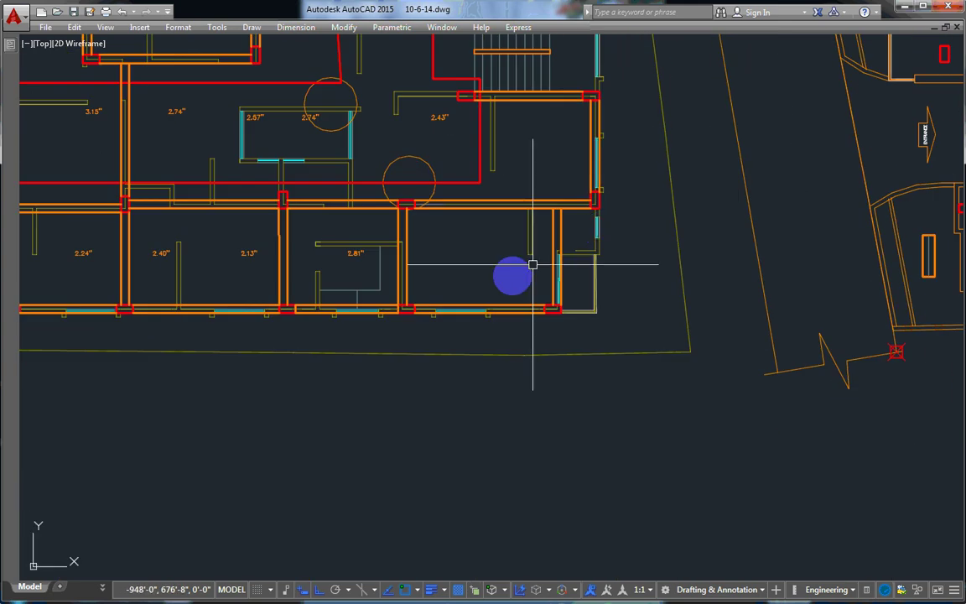
scroll(657, 314, down, 2)
middle_drag(656, 315, 638, 352)
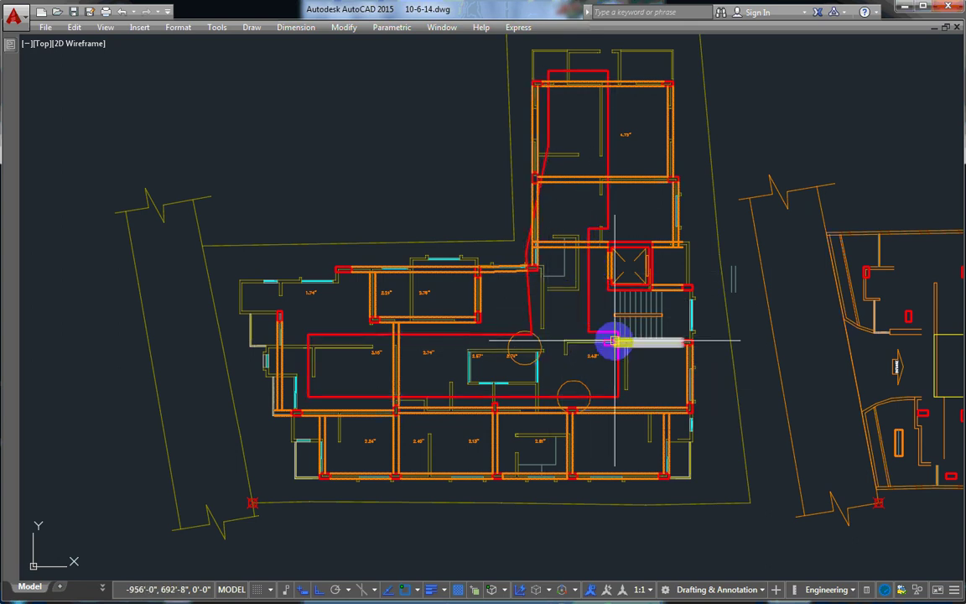
mouse_move(609, 360)
middle_down()
mouse_move(410, 285)
mouse_move(587, 330)
mouse_move(587, 378)
middle_up()
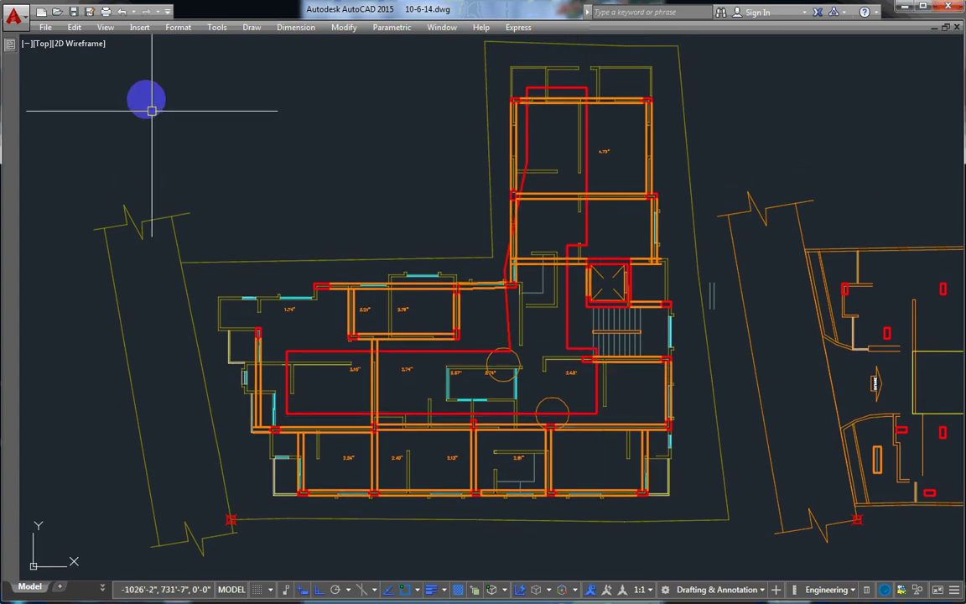
click(146, 189)
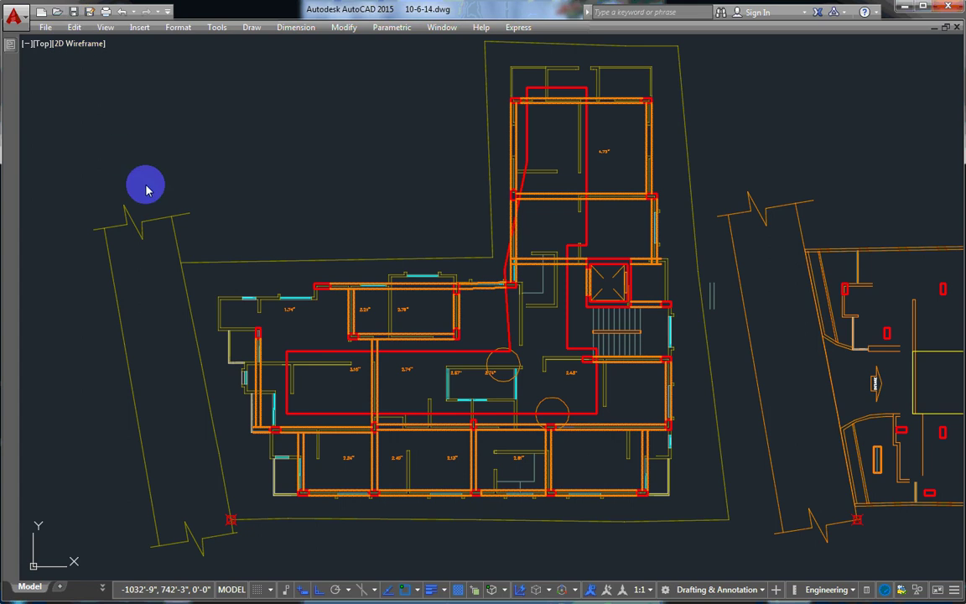